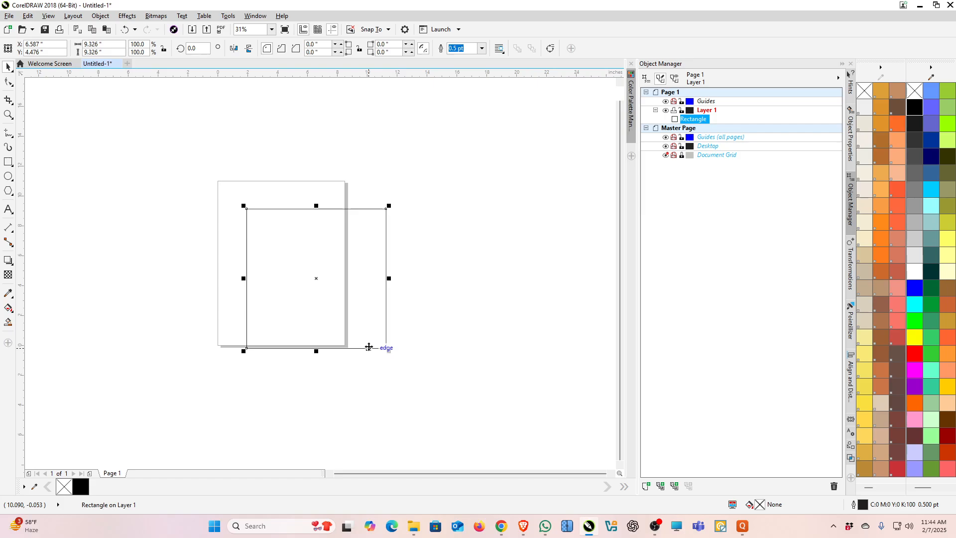
Move the square off the page to about X -6.59, Y 8.09 in and convert it to curves for node editing
{"action": "left_click_drag", "start_coordinate": [385, 335], "coordinate": [179, 278]}
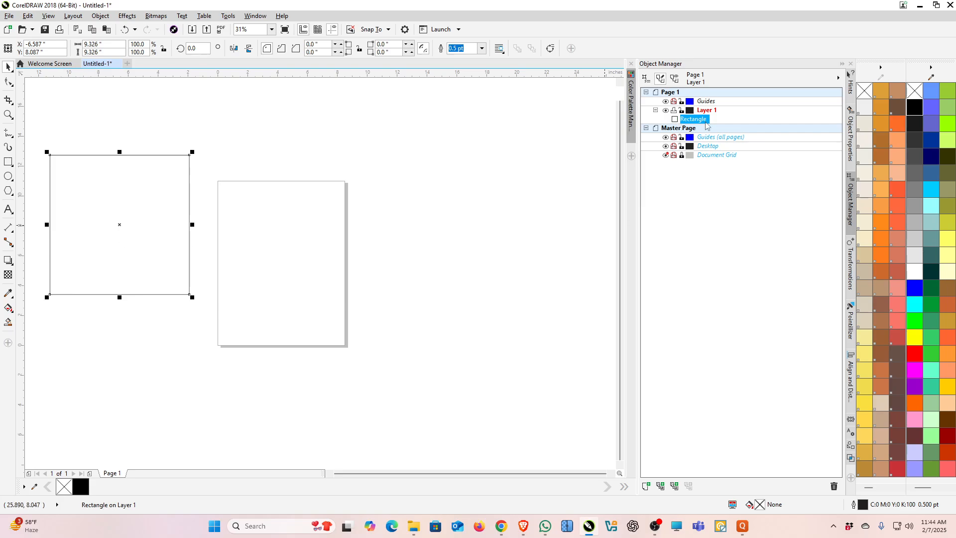
{"action": "key", "text": "ctrl+q"}
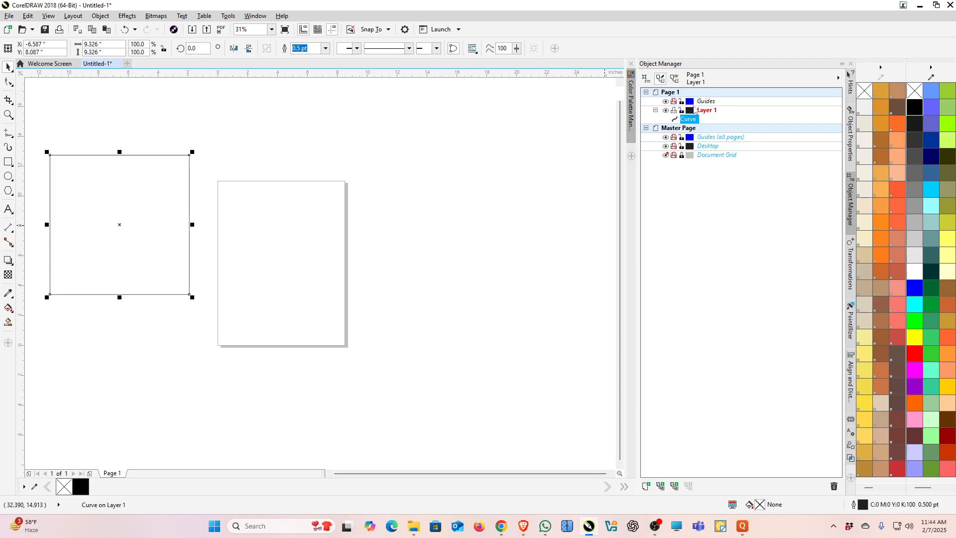
{"action": "double_click", "coordinate": [143, 261]}
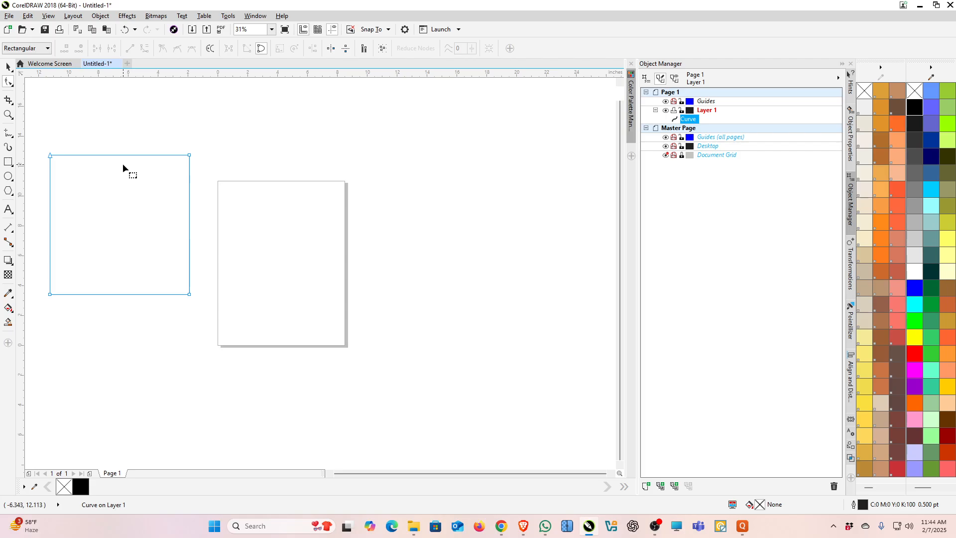
{"action": "key", "text": "space"}
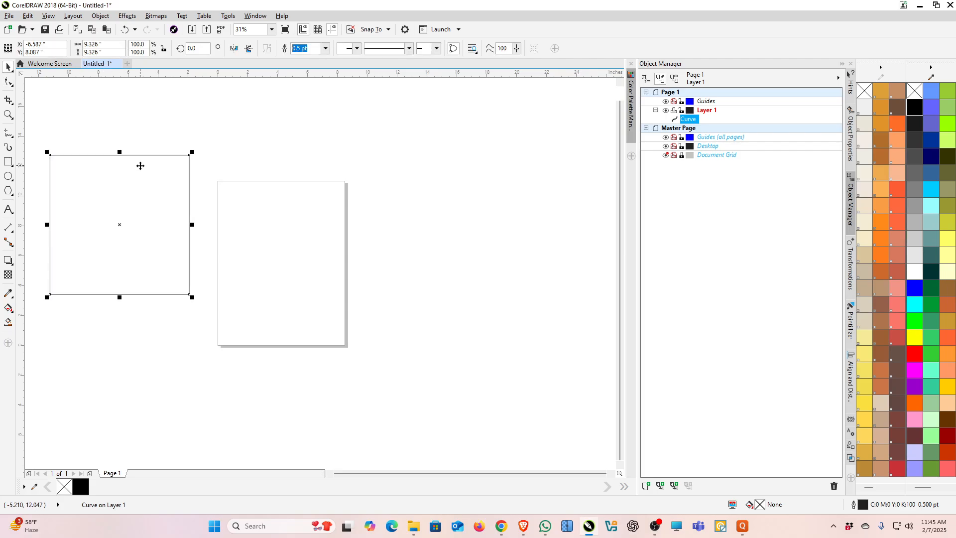
{"action": "key", "text": "space"}
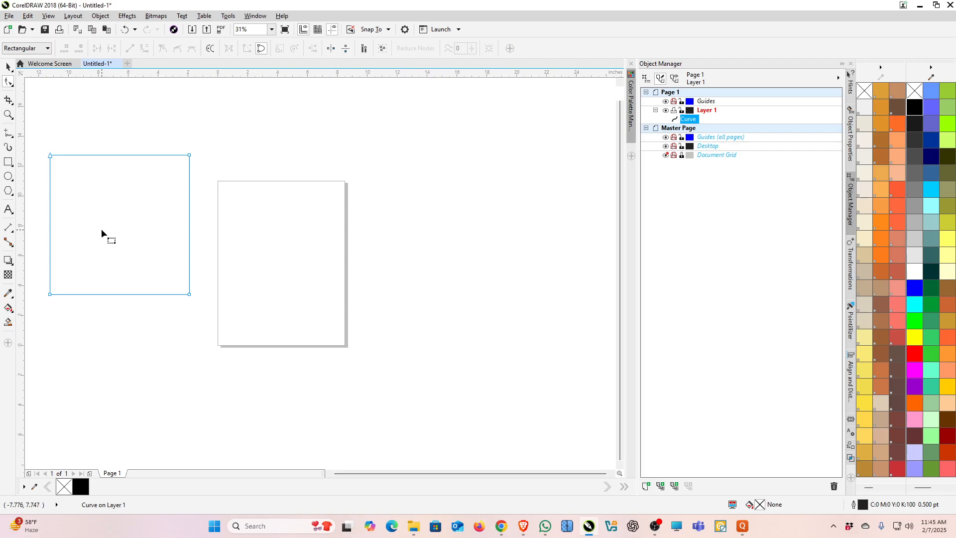
{"action": "key", "text": "space"}
{"action": "key", "text": "space"}
{"action": "key", "text": "space"}
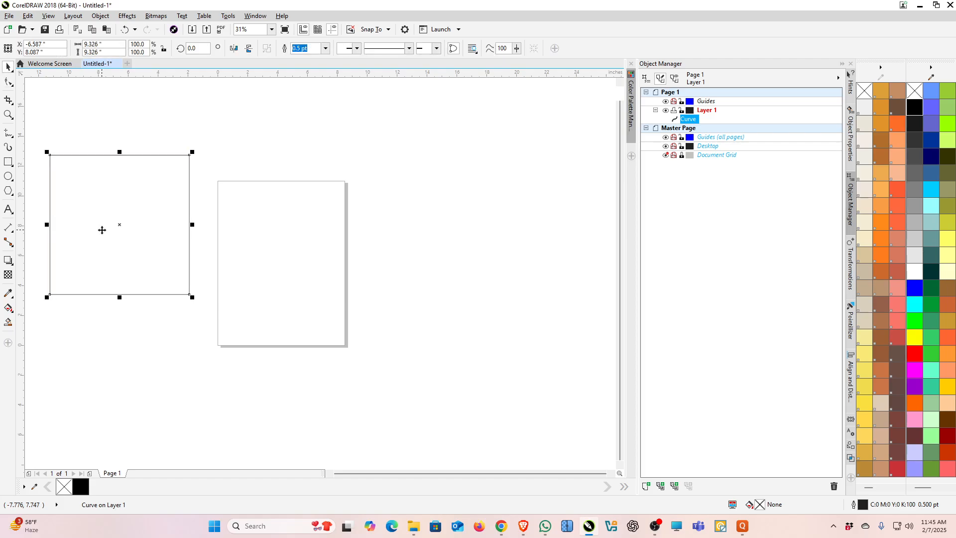
{"action": "key", "text": "space"}
{"action": "key", "text": "space"}
{"action": "key", "text": "space"}
{"action": "key", "text": "space"}
{"action": "key", "text": "space"}
{"action": "key", "text": "space"}
{"action": "key", "text": "space"}
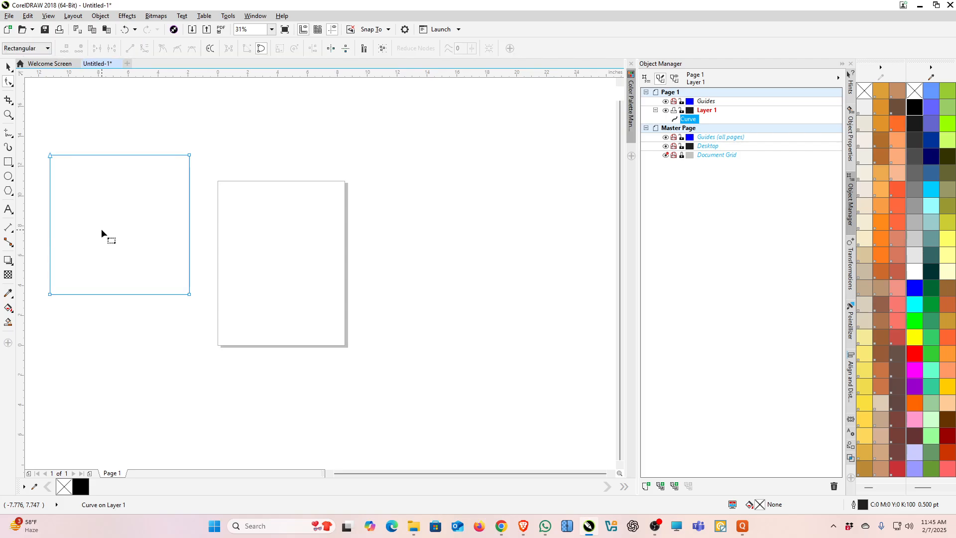
{"action": "key", "text": "space"}
{"action": "key", "text": "space"}
{"action": "key", "text": "space"}
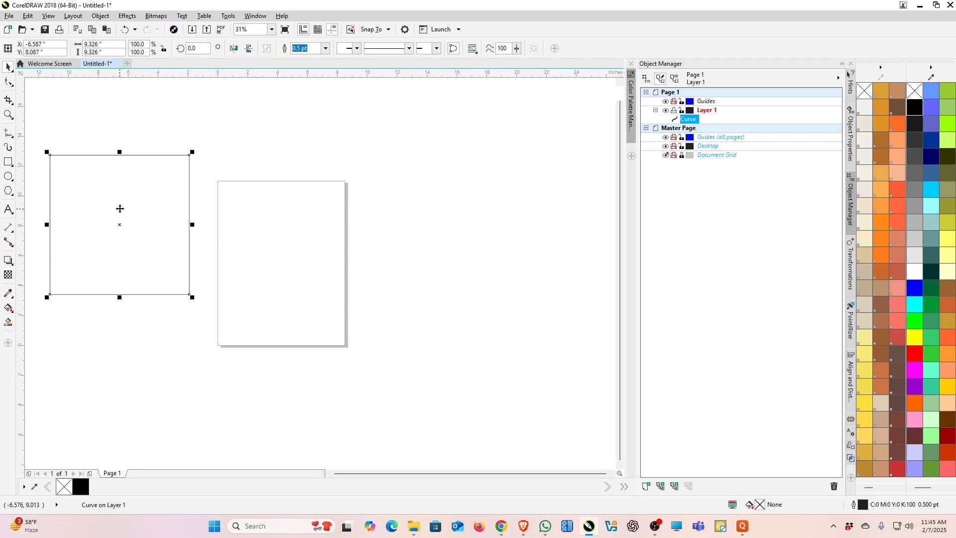
{"action": "key", "text": "space"}
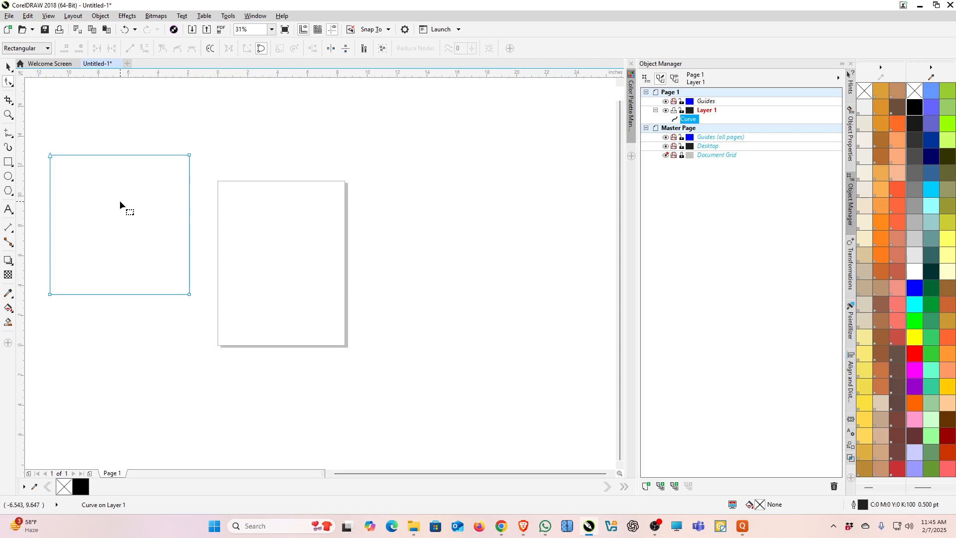
Delete the square's upper-left corner node and move the resulting triangle to about X 9.34, Y 9.41 in, overlapping the page's right edge
{"action": "left_click", "coordinate": [52, 156]}
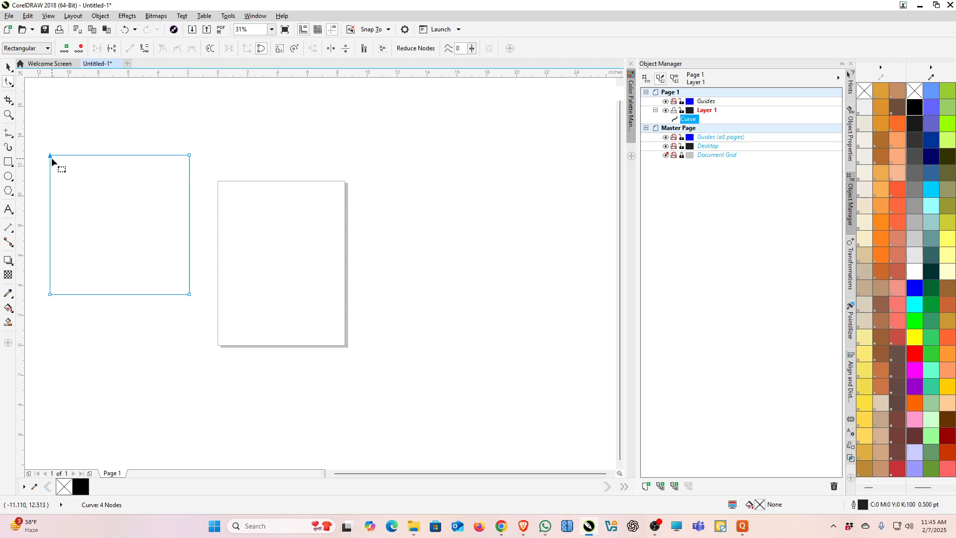
{"action": "left_click_drag", "start_coordinate": [37, 142], "coordinate": [61, 169]}
{"action": "key", "text": "Delete"}
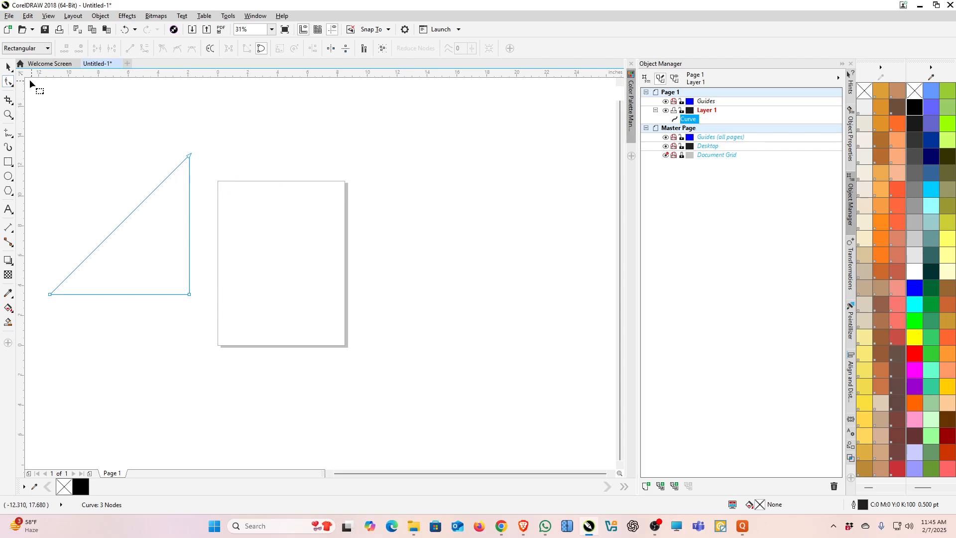
{"action": "left_click", "coordinate": [8, 66]}
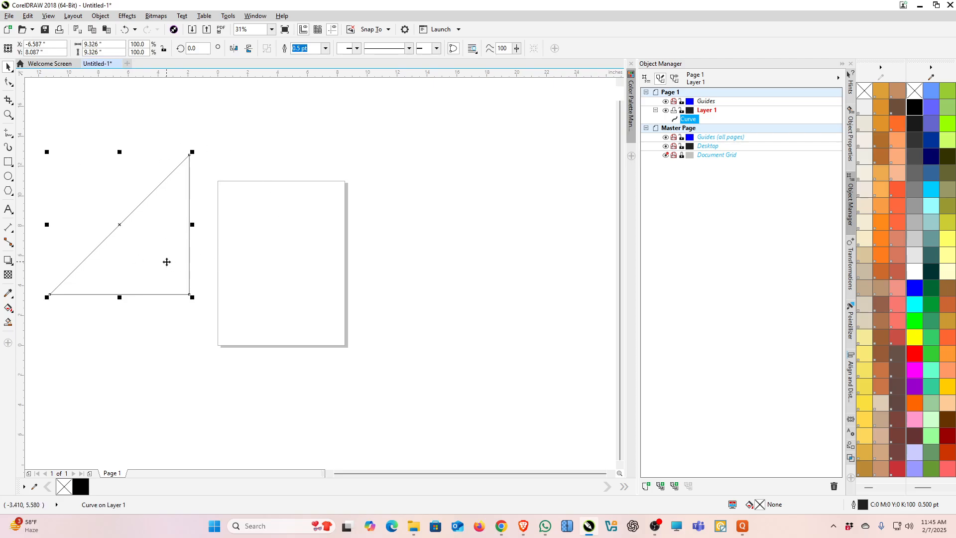
{"action": "left_click_drag", "start_coordinate": [167, 262], "coordinate": [405, 242]}
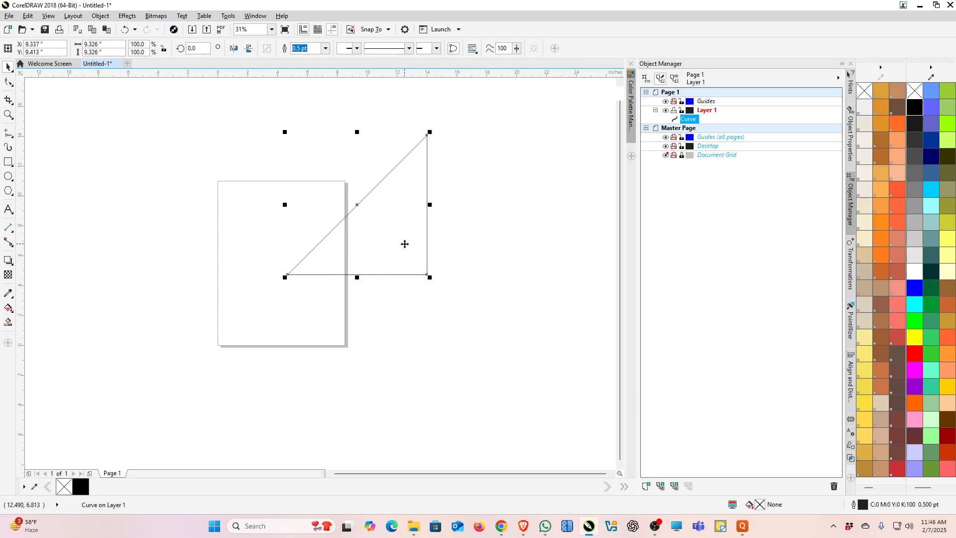
Add a node partway along the triangle's vertical side with the Shape tool
{"action": "key", "text": "F10"}
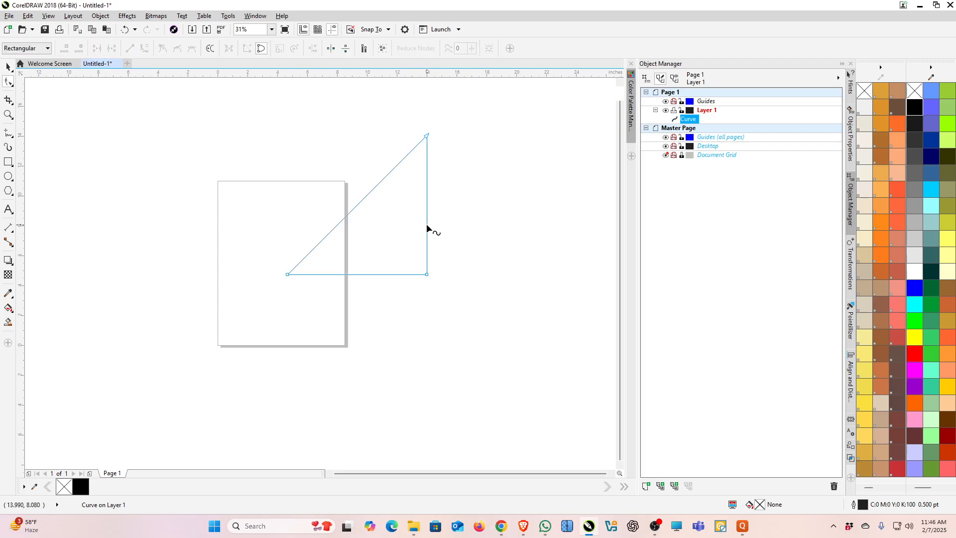
{"action": "double_click", "coordinate": [427, 225]}
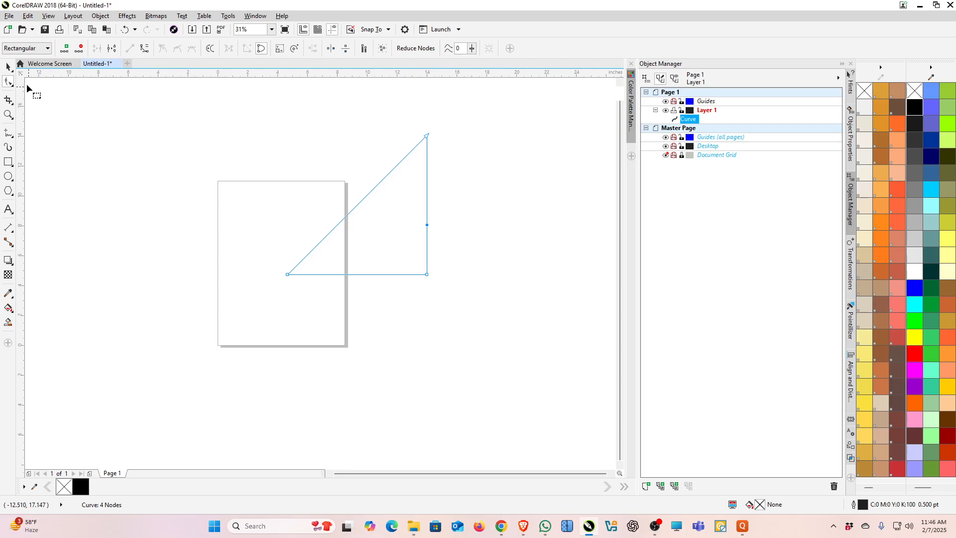
{"action": "left_click", "coordinate": [8, 66]}
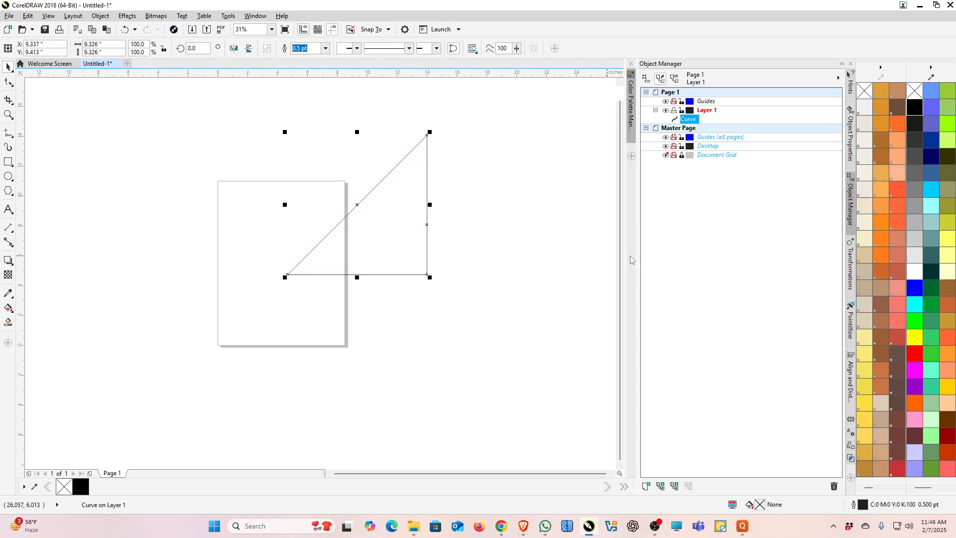
Reselect the triangle and remove the extra node from its vertical side
{"action": "left_click", "coordinate": [456, 234]}
{"action": "left_click", "coordinate": [413, 238]}
{"action": "key", "text": "F10"}
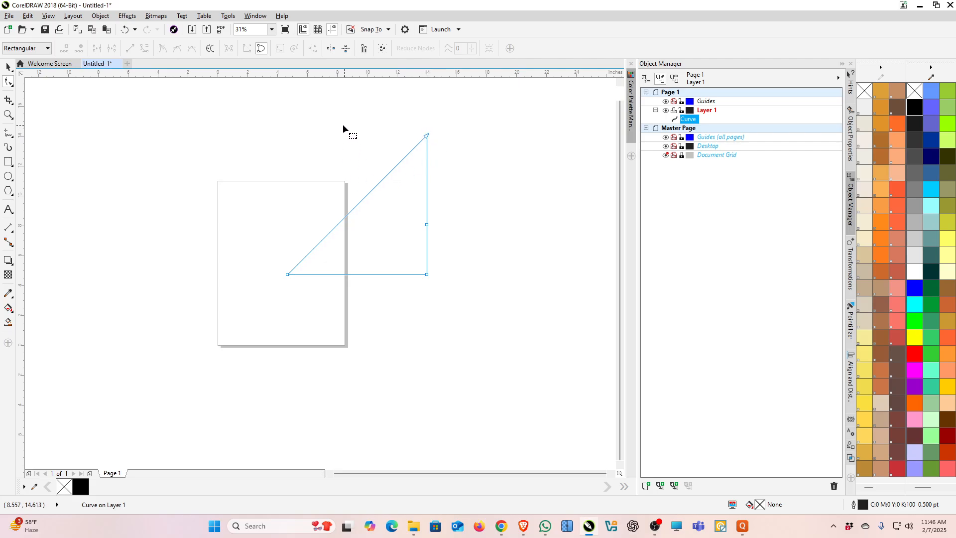
{"action": "left_click", "coordinate": [211, 48]}
{"action": "double_click", "coordinate": [428, 225]}
Rotate the triangle by 45 degrees and move it down over the page to about X 6.87, Y 1.36 in
{"action": "scroll", "coordinate": [293, 274], "scroll_direction": "up", "scroll_amount": 2}
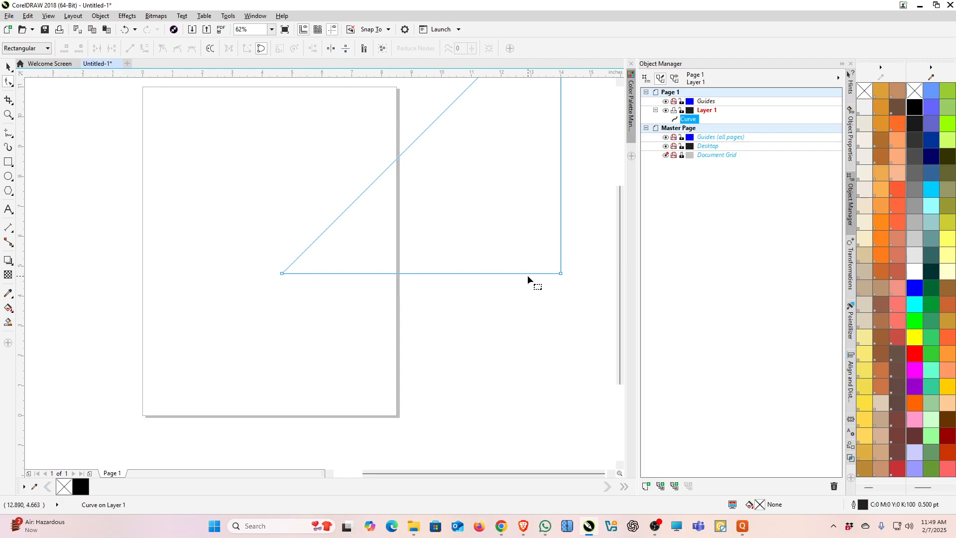
{"action": "scroll", "coordinate": [311, 260], "scroll_direction": "down", "scroll_amount": 2}
{"action": "scroll", "coordinate": [314, 259], "scroll_direction": "up", "scroll_amount": 1}
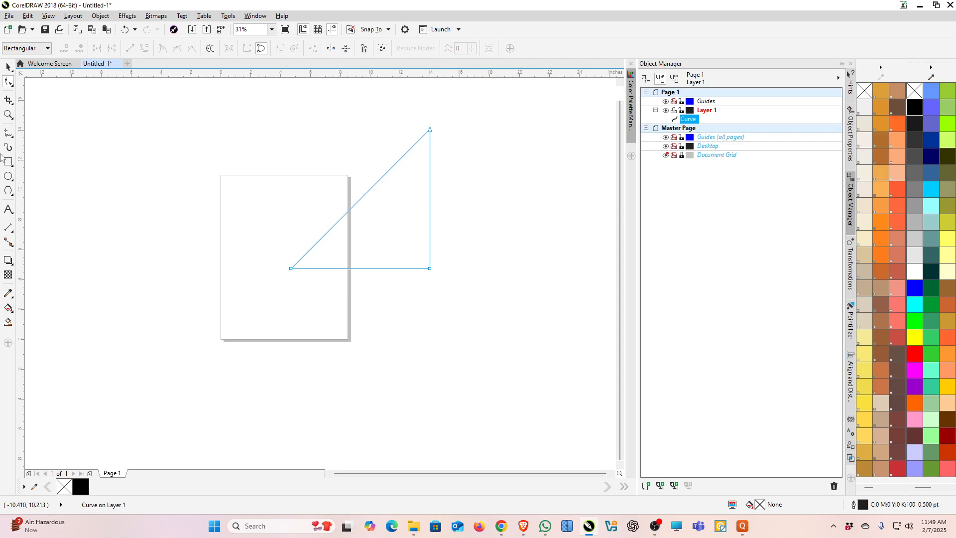
{"action": "left_click", "coordinate": [8, 67]}
{"action": "left_click_drag", "start_coordinate": [359, 125], "coordinate": [378, 202]}
{"action": "key", "text": "Escape"}
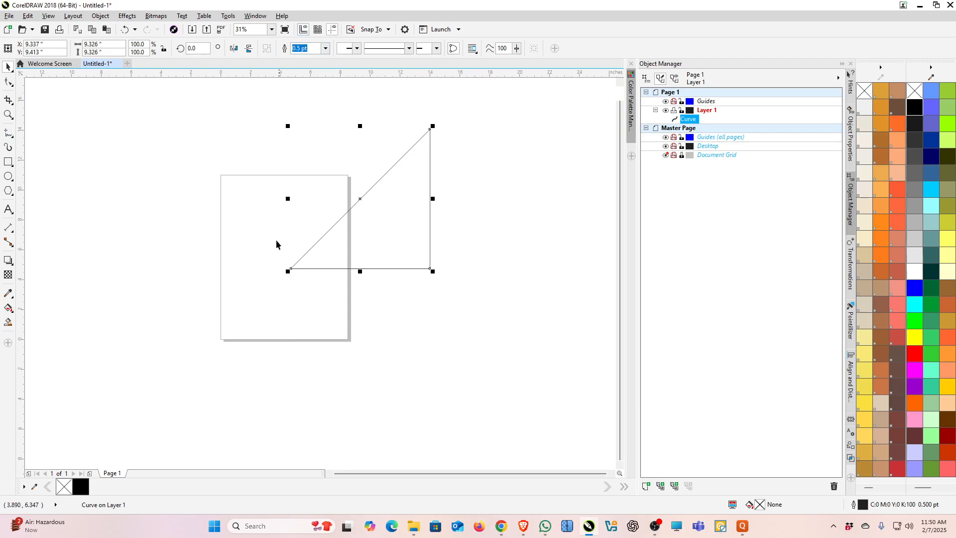
{"action": "left_click", "coordinate": [197, 48]}
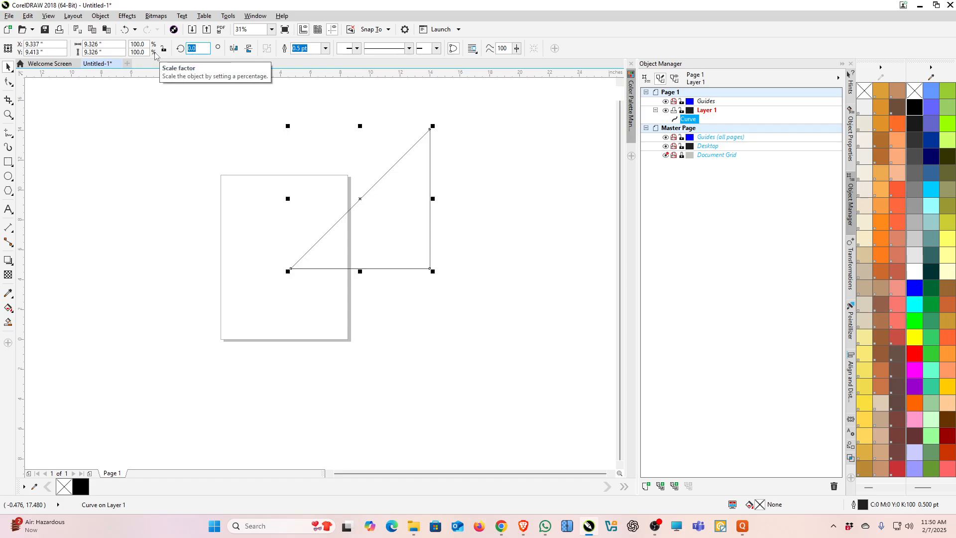
{"action": "type", "text": "45"}
{"action": "key", "text": "Return"}
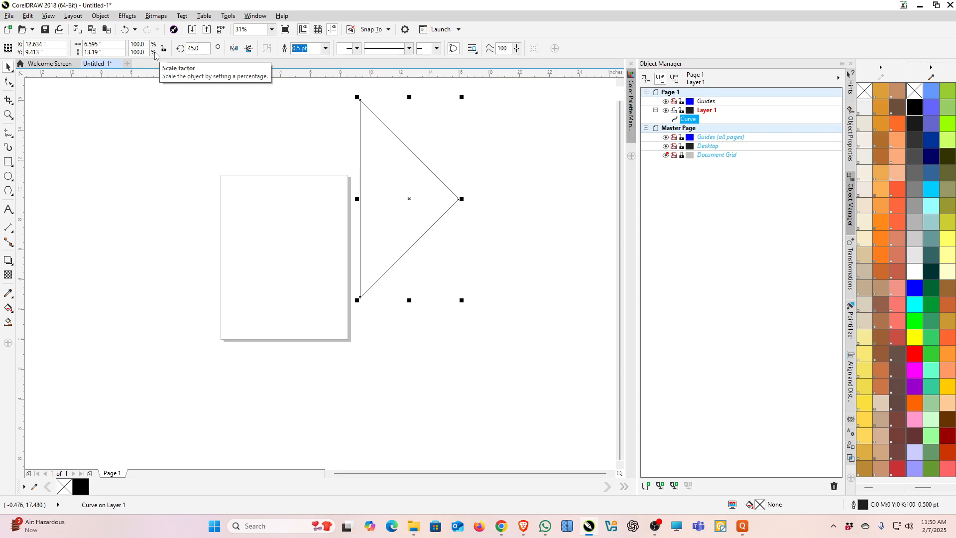
{"action": "left_click_drag", "start_coordinate": [384, 184], "coordinate": [292, 283]}
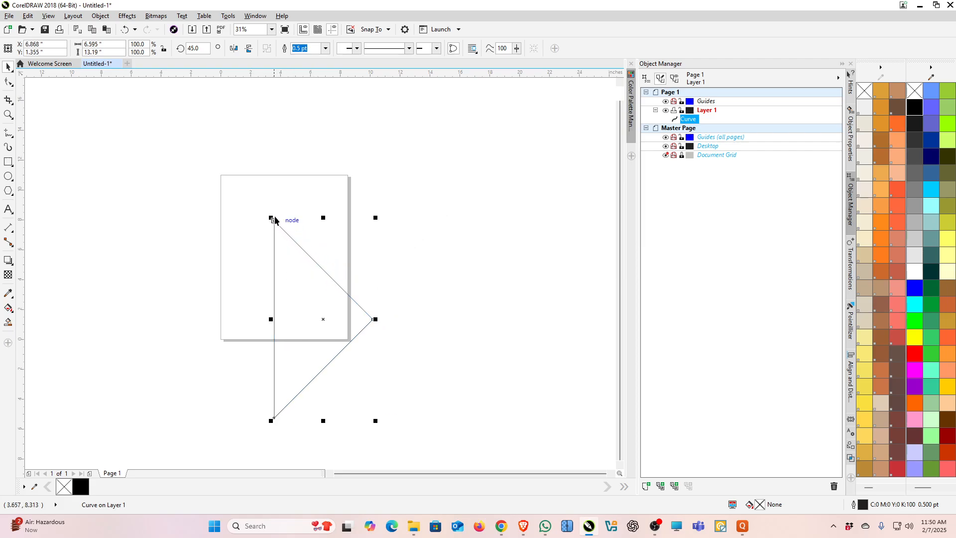
With snapping turned off, draw a closed crescent-shaped B-spline about 0.29 by 0.70 in over the triangle's top corner
{"action": "left_click", "coordinate": [351, 30]}
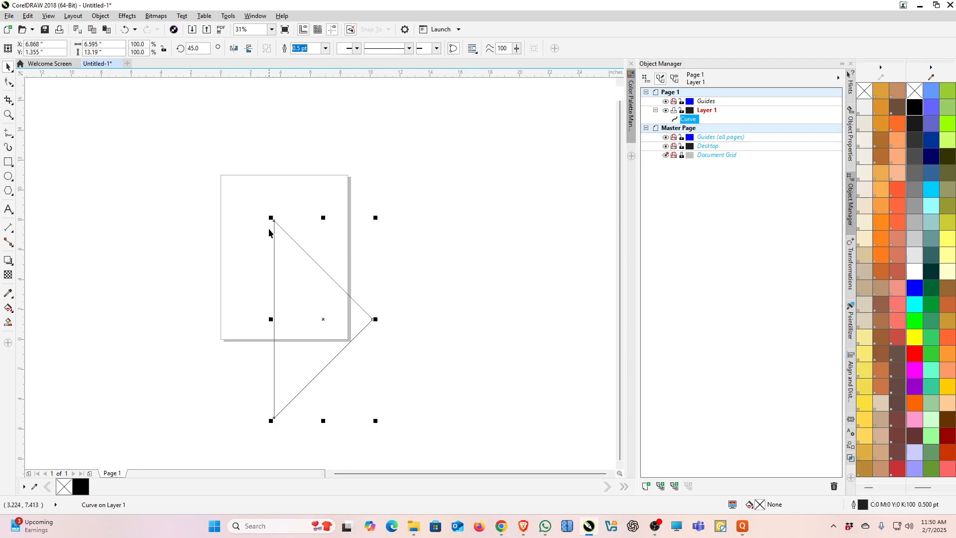
{"action": "scroll", "coordinate": [274, 229], "scroll_direction": "up", "scroll_amount": 6}
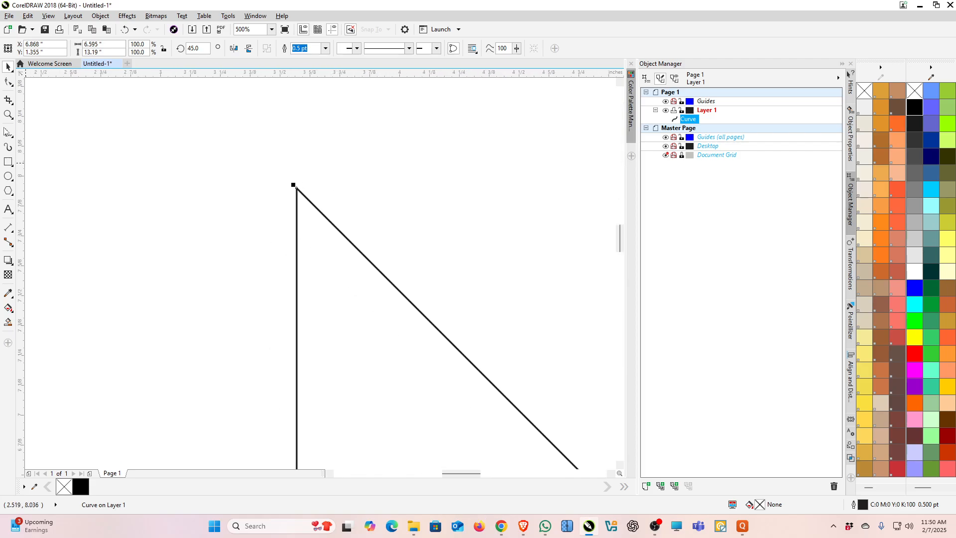
{"action": "left_click", "coordinate": [14, 138]}
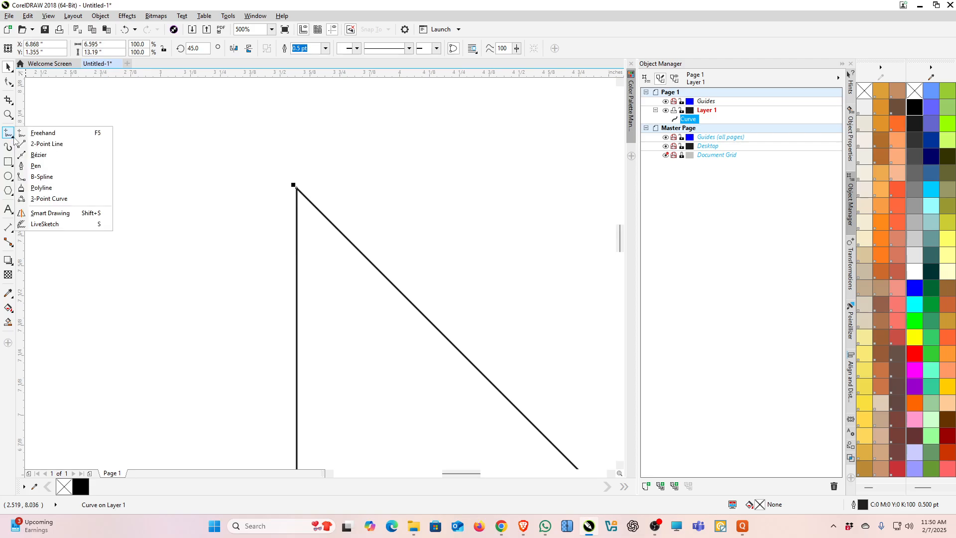
{"action": "left_click", "coordinate": [40, 177]}
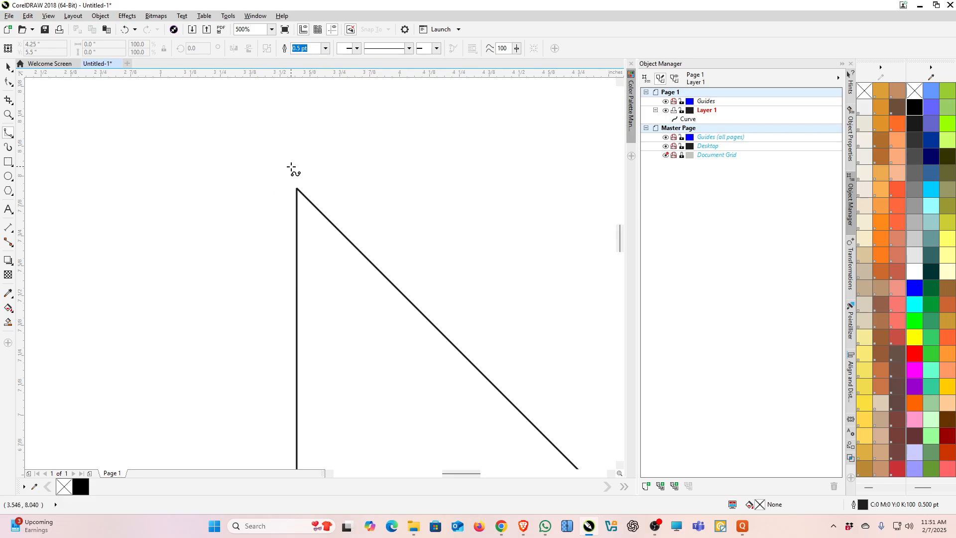
{"action": "left_click", "coordinate": [290, 165]}
{"action": "left_click", "coordinate": [280, 218]}
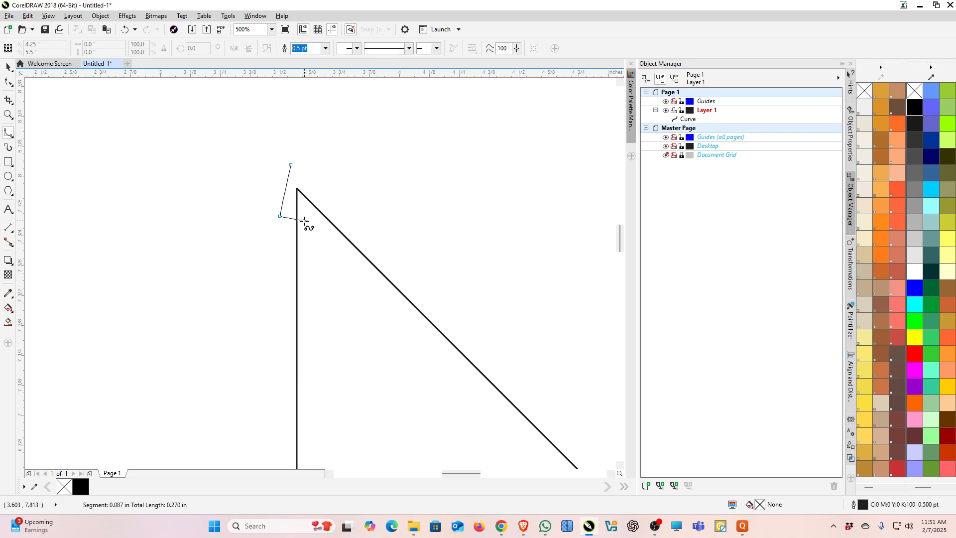
{"action": "left_click", "coordinate": [304, 219]}
{"action": "left_click", "coordinate": [324, 231]}
{"action": "mouse_move", "coordinate": [332, 247]}
{"action": "left_mouse_down"}
{"action": "mouse_move", "coordinate": [330, 279]}
{"action": "mouse_move", "coordinate": [310, 301]}
{"action": "mouse_move", "coordinate": [310, 328]}
{"action": "mouse_move", "coordinate": [340, 296]}
{"action": "mouse_move", "coordinate": [351, 253]}
{"action": "mouse_move", "coordinate": [336, 203]}
{"action": "mouse_move", "coordinate": [309, 167]}
{"action": "left_mouse_up"}
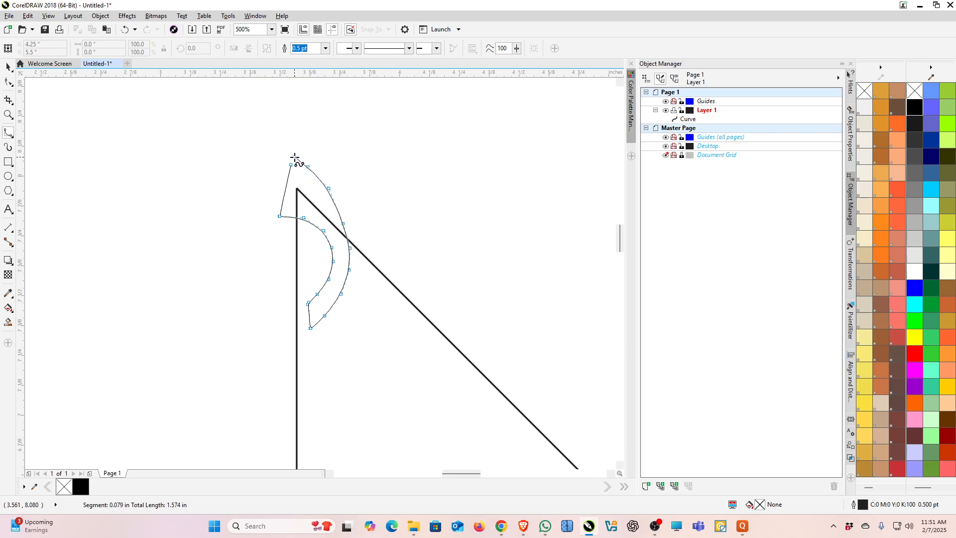
{"action": "left_click", "coordinate": [290, 164]}
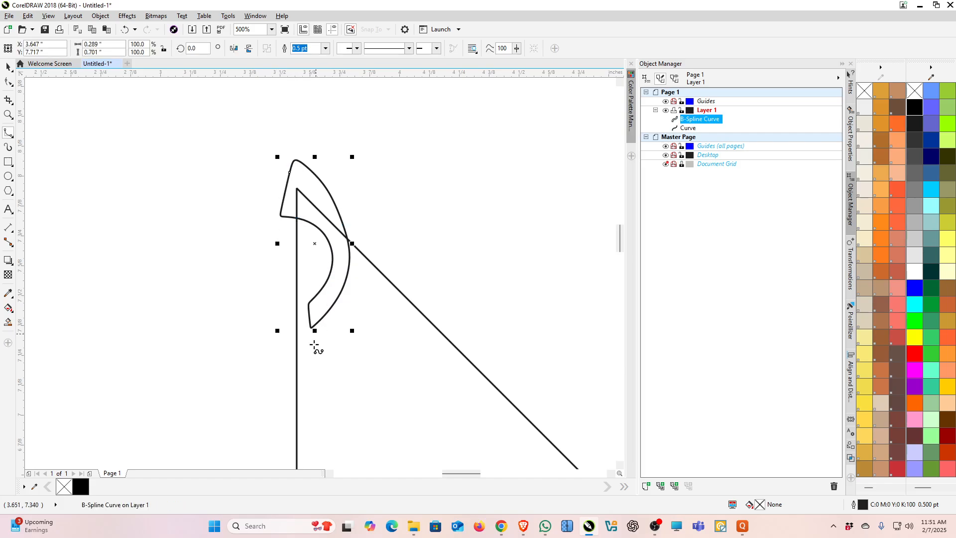
Draw a closed hook-shaped B-spline about 0.78 by 0.71 in that wraps around the crescent and curves toward the triangle's slanted side
{"action": "left_click", "coordinate": [287, 226]}
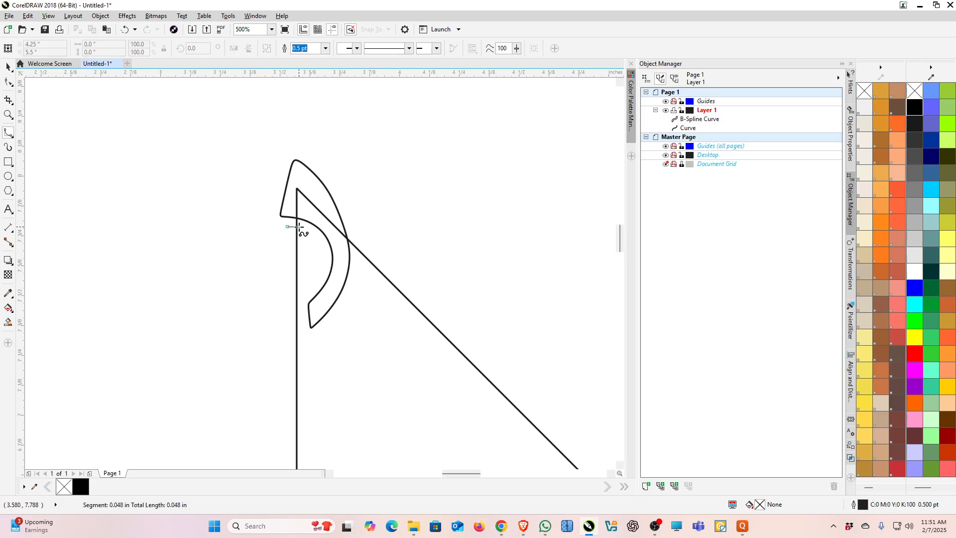
{"action": "left_click", "coordinate": [302, 228]}
{"action": "left_click", "coordinate": [316, 242]}
{"action": "left_click", "coordinate": [320, 255]}
{"action": "left_click", "coordinate": [320, 273]}
{"action": "left_click", "coordinate": [307, 293]}
{"action": "left_click", "coordinate": [301, 302]}
{"action": "left_click", "coordinate": [322, 357]}
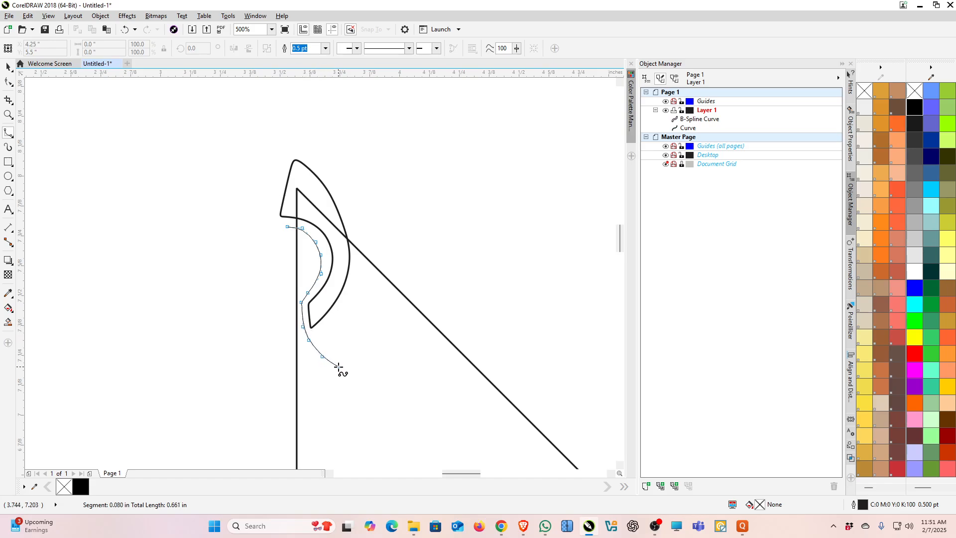
{"action": "left_click", "coordinate": [338, 367]}
{"action": "left_click", "coordinate": [380, 373]}
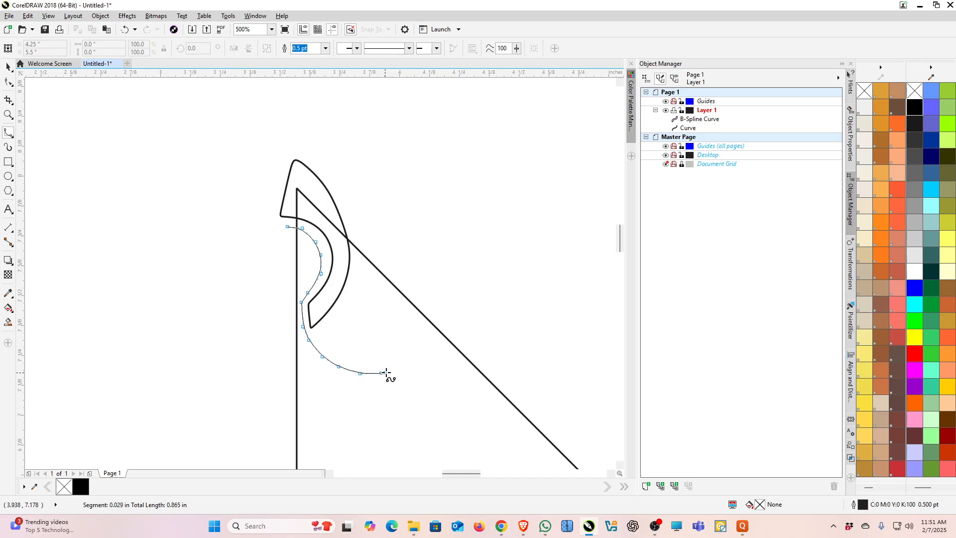
{"action": "left_click", "coordinate": [399, 368]}
{"action": "left_click", "coordinate": [417, 360]}
{"action": "left_click", "coordinate": [440, 345]}
{"action": "left_click", "coordinate": [457, 362]}
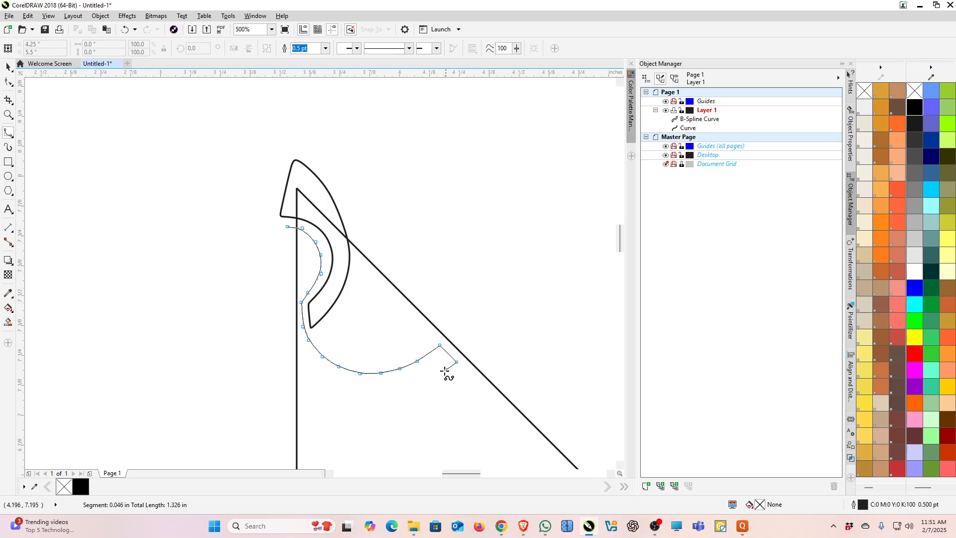
{"action": "left_click", "coordinate": [436, 379]}
{"action": "left_click", "coordinate": [371, 396]}
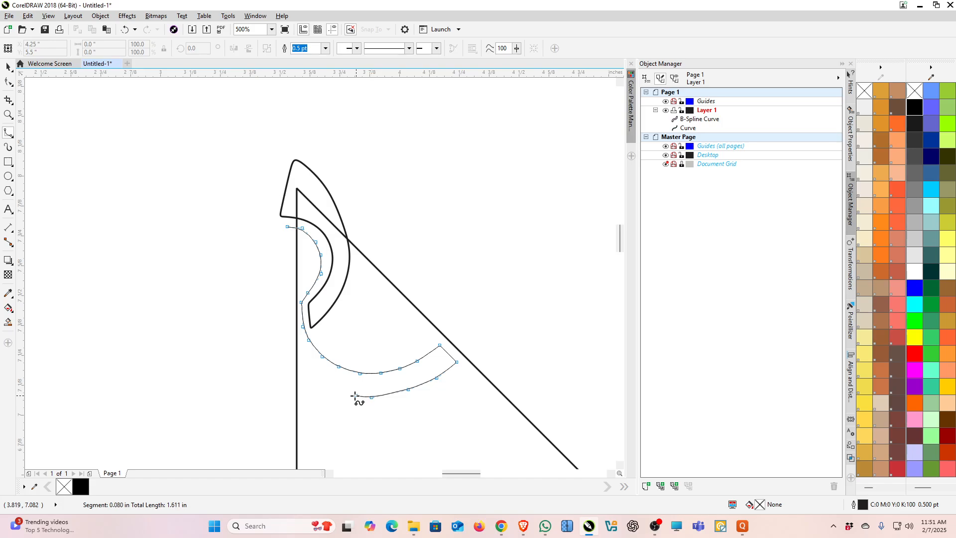
{"action": "left_click", "coordinate": [340, 392]}
{"action": "left_click", "coordinate": [309, 375]}
{"action": "left_click", "coordinate": [294, 354]}
{"action": "left_click", "coordinate": [275, 308]}
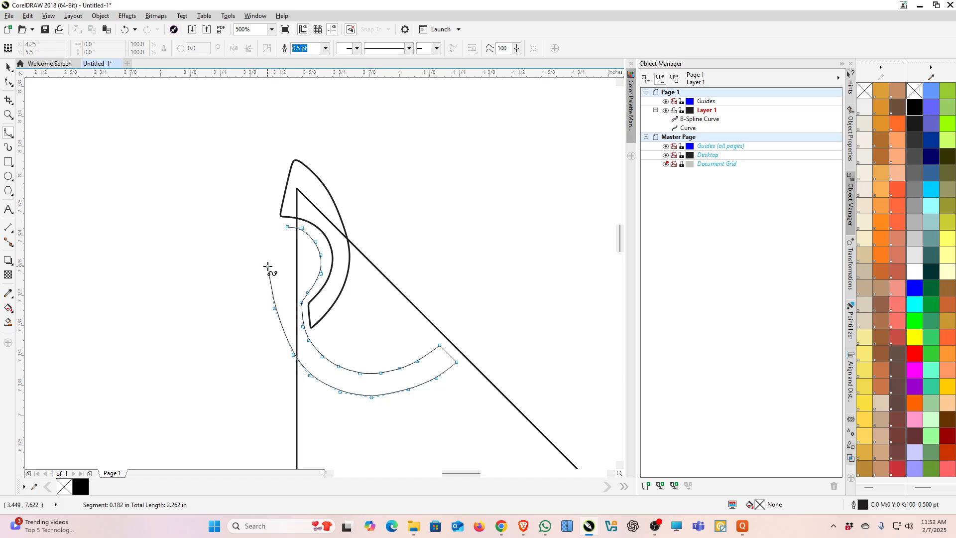
{"action": "left_click", "coordinate": [268, 264]}
{"action": "left_click", "coordinate": [288, 226]}
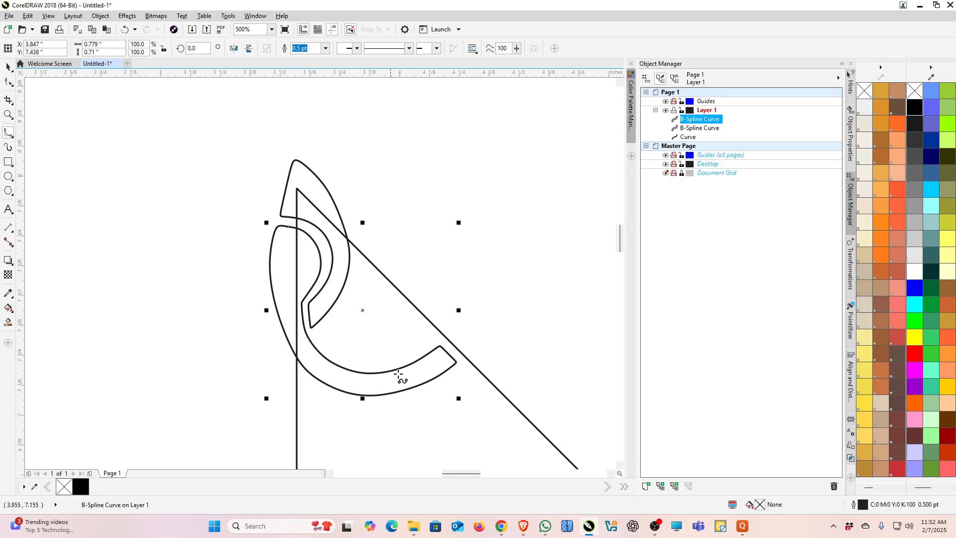
Smear the hook shape's upper inner curve outward toward the crescent with a 0.105 in nib to even out the gap
{"action": "scroll", "coordinate": [310, 267], "scroll_direction": "up", "scroll_amount": 2}
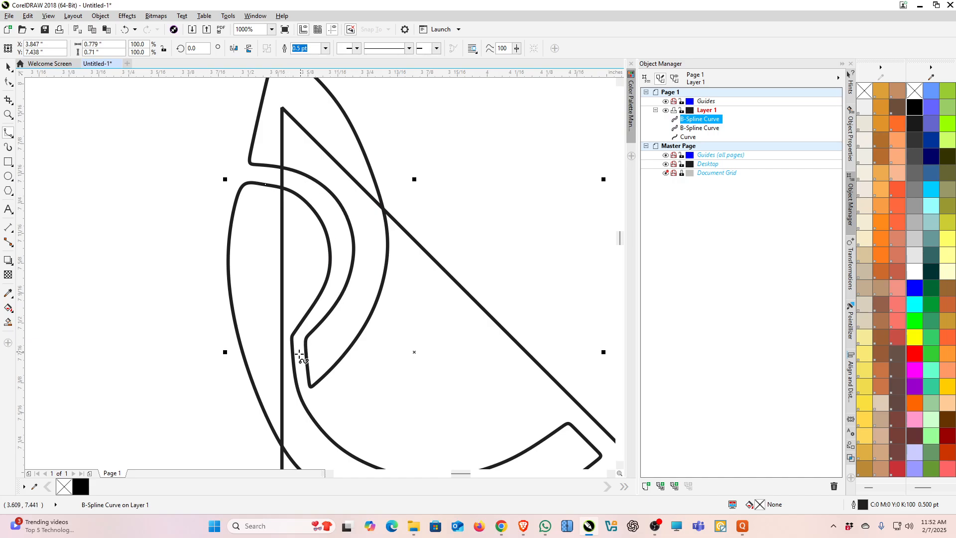
{"action": "left_click", "coordinate": [8, 66]}
{"action": "key", "text": "F10"}
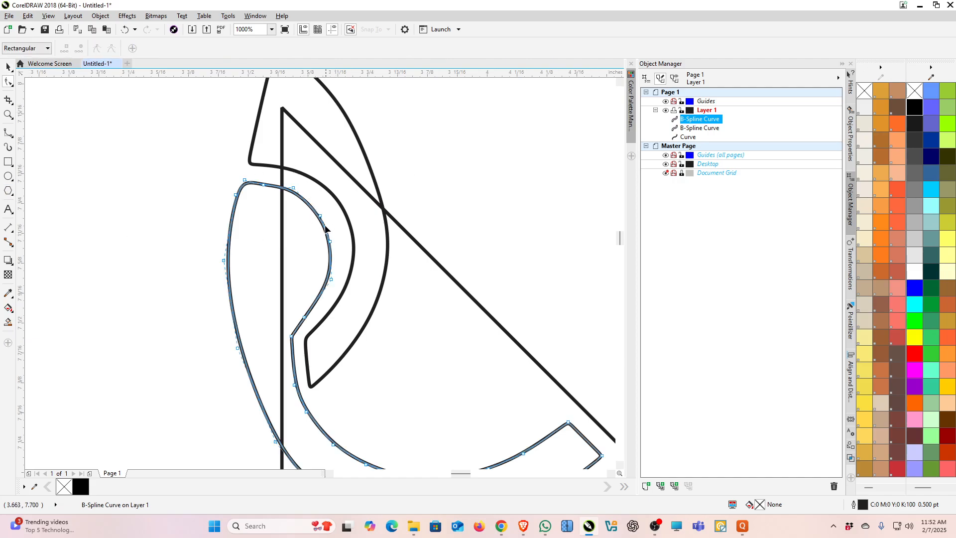
{"action": "left_click", "coordinate": [13, 85]}
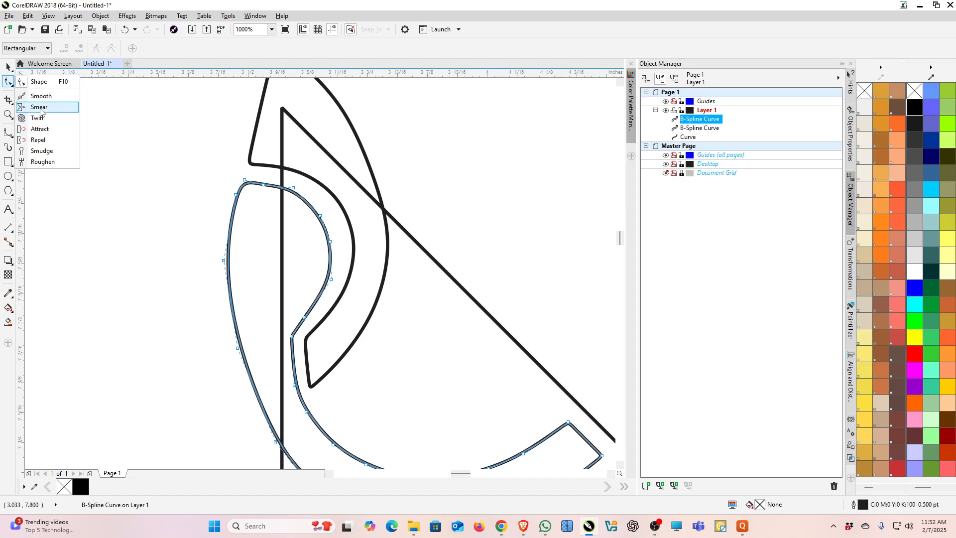
{"action": "left_click", "coordinate": [41, 111]}
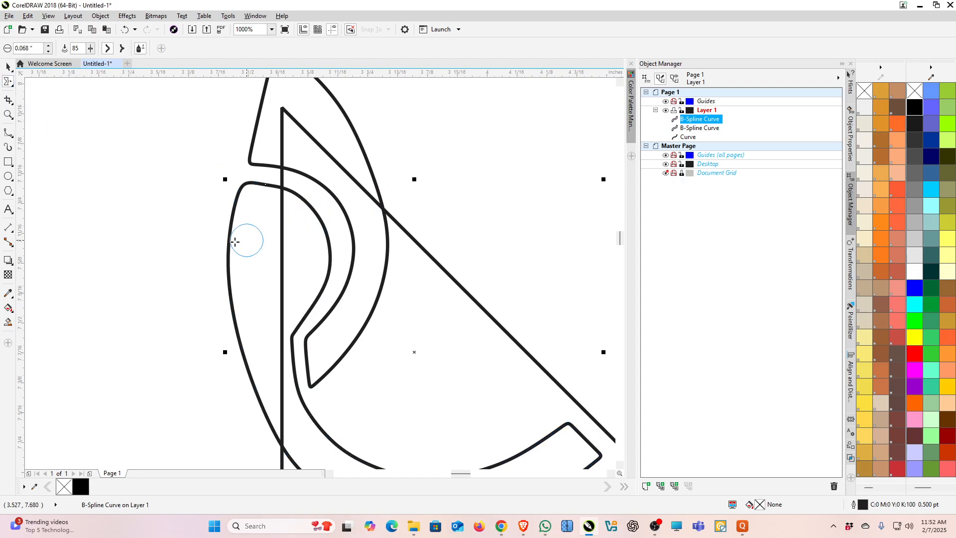
{"action": "left_click_drag", "start_coordinate": [120, 220], "coordinate": [132, 197]}
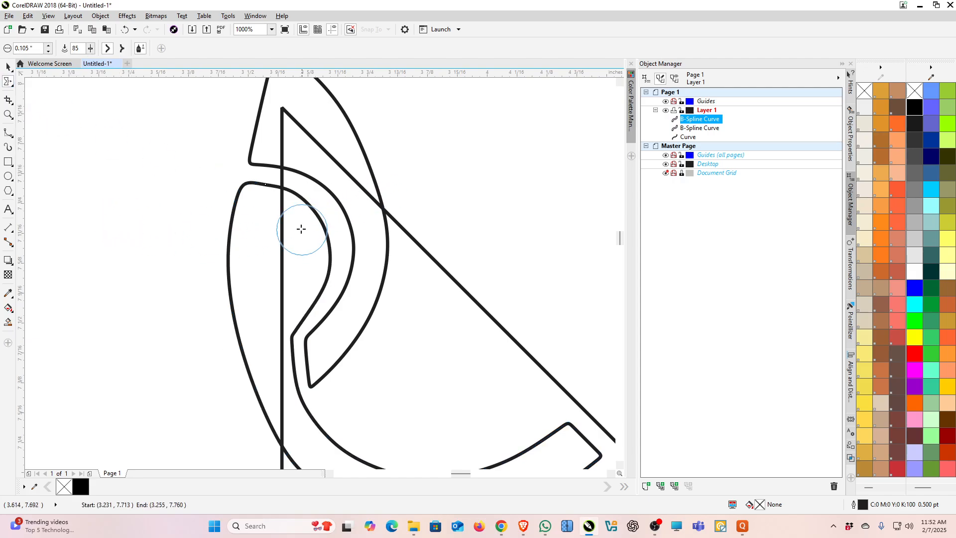
{"action": "mouse_move", "coordinate": [297, 217]}
{"action": "left_mouse_down"}
{"action": "mouse_move", "coordinate": [307, 213]}
{"action": "mouse_move", "coordinate": [323, 257]}
{"action": "mouse_move", "coordinate": [313, 295]}
{"action": "left_mouse_up"}
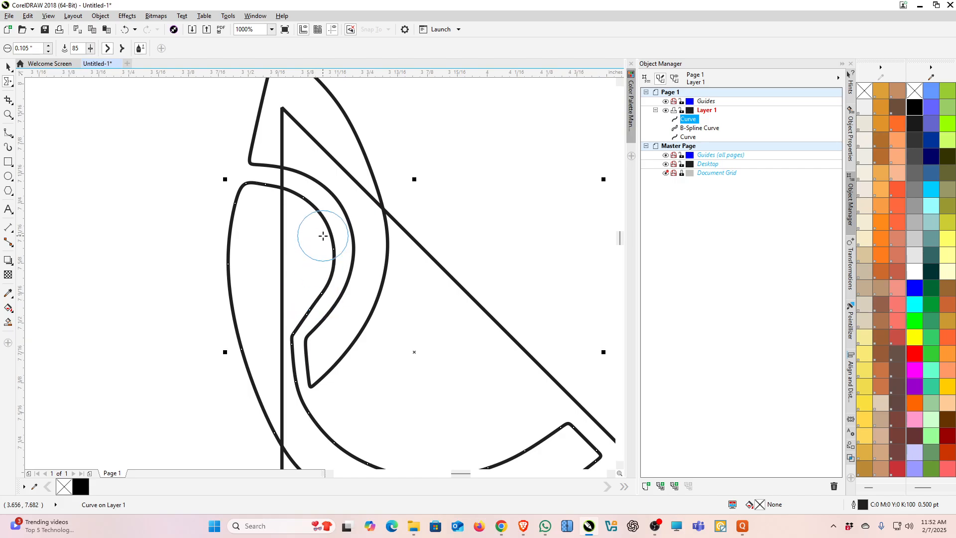
{"action": "mouse_move", "coordinate": [320, 230]}
{"action": "left_mouse_down"}
{"action": "mouse_move", "coordinate": [320, 239]}
{"action": "mouse_move", "coordinate": [287, 197]}
{"action": "left_mouse_up"}
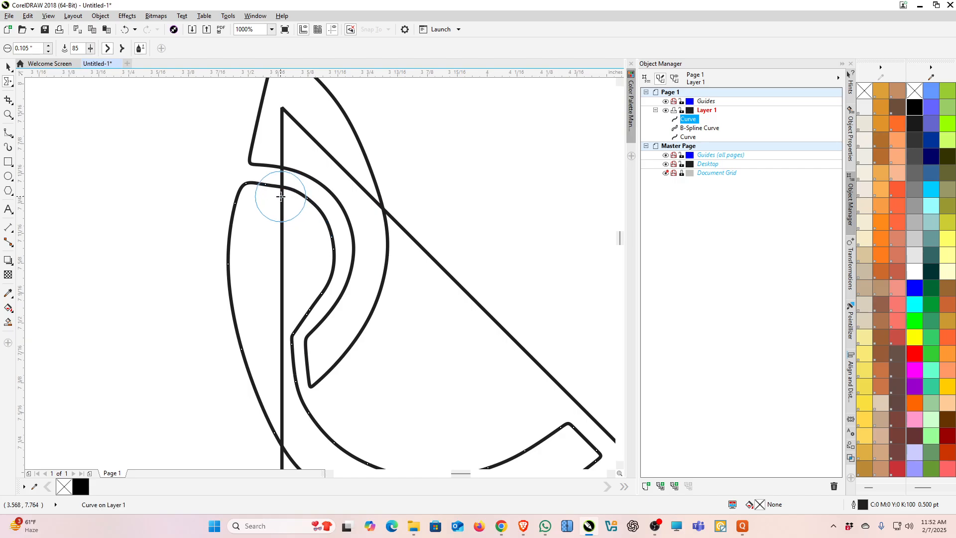
{"action": "left_click", "coordinate": [278, 195]}
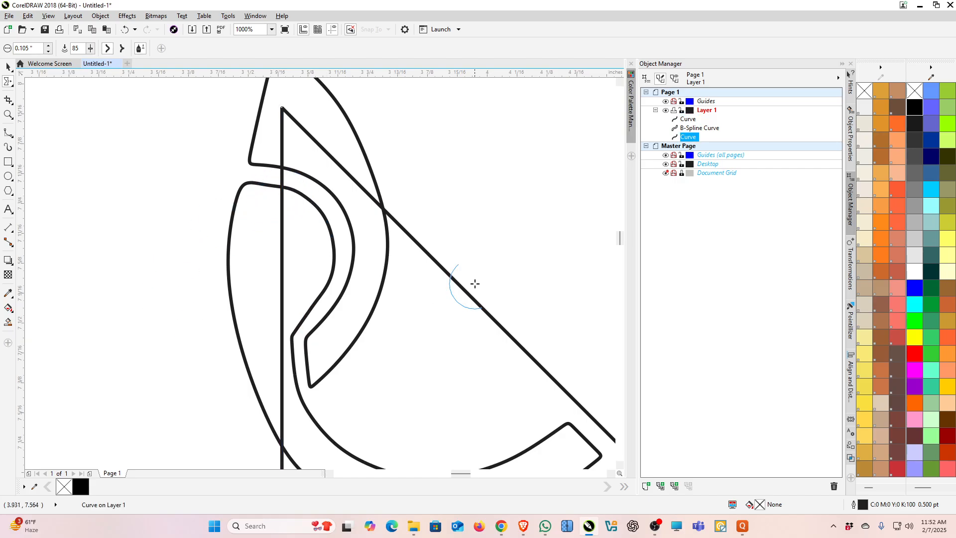
Draw a closed leaf-shaped B-spline about 0.20 by 0.48 in between the crescent's outer edge and the hook's inner curve
{"action": "scroll", "coordinate": [341, 194], "scroll_direction": "down", "scroll_amount": 2}
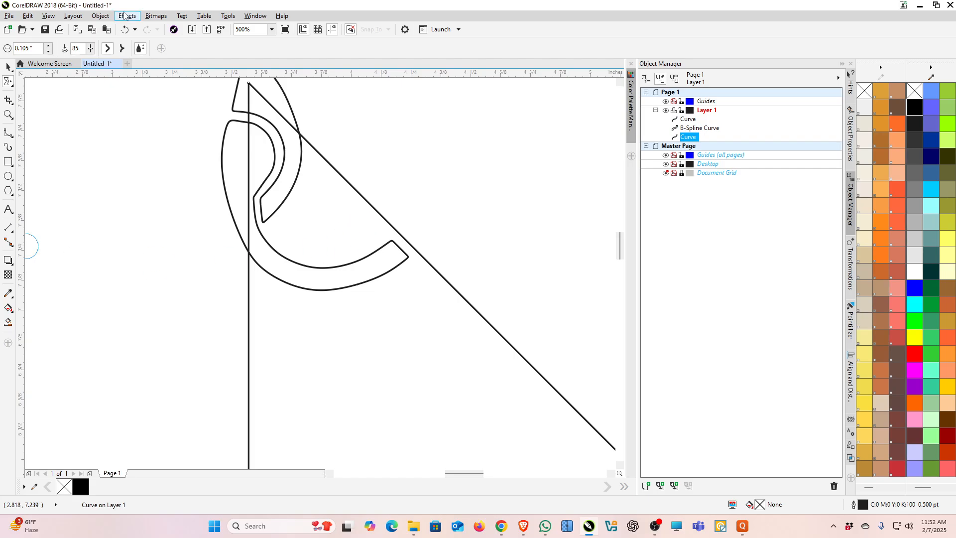
{"action": "left_click", "coordinate": [7, 67]}
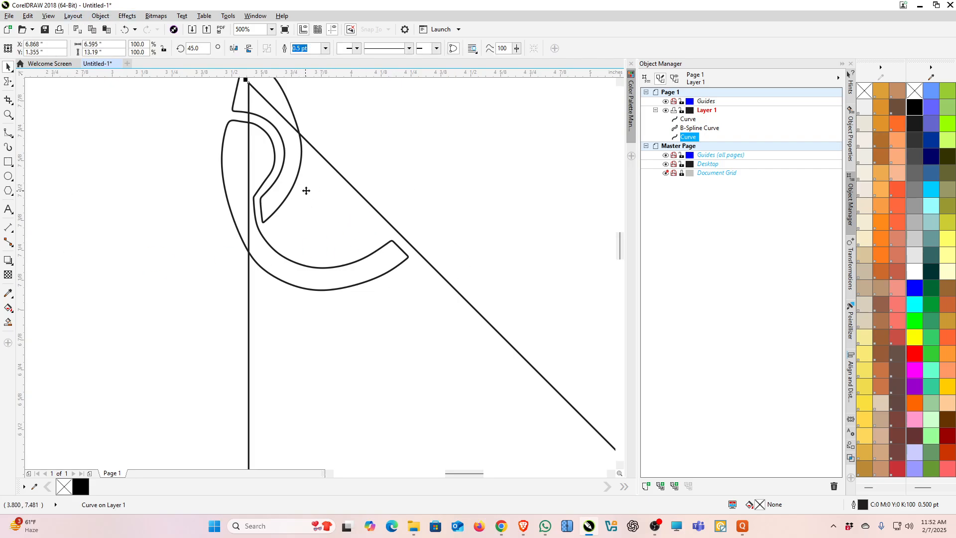
{"action": "left_click", "coordinate": [8, 133]}
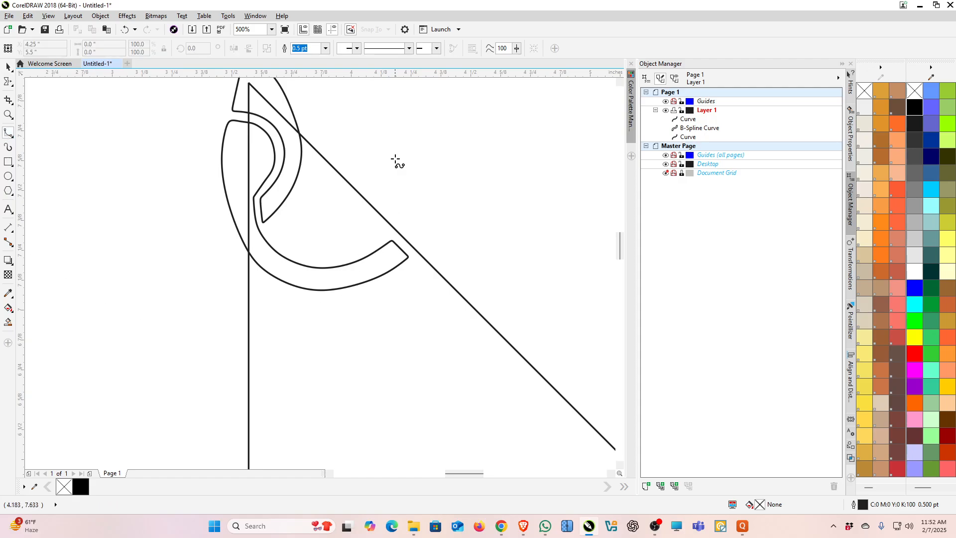
{"action": "left_click", "coordinate": [306, 131]}
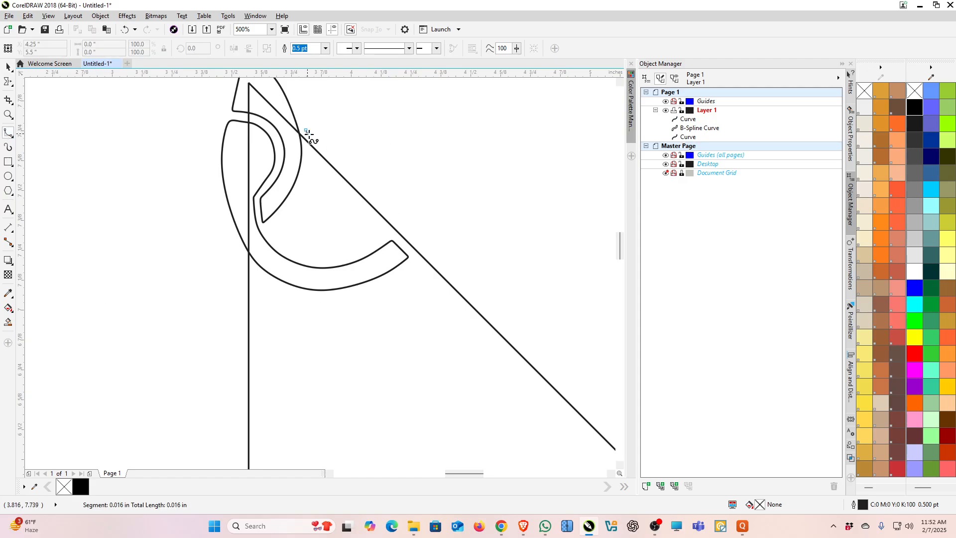
{"action": "left_click", "coordinate": [315, 162]}
{"action": "left_click", "coordinate": [303, 201]}
{"action": "left_click", "coordinate": [279, 226]}
{"action": "left_click", "coordinate": [271, 229]}
{"action": "left_click", "coordinate": [285, 244]}
{"action": "left_click", "coordinate": [299, 250]}
{"action": "left_click", "coordinate": [313, 231]}
{"action": "left_click", "coordinate": [320, 195]}
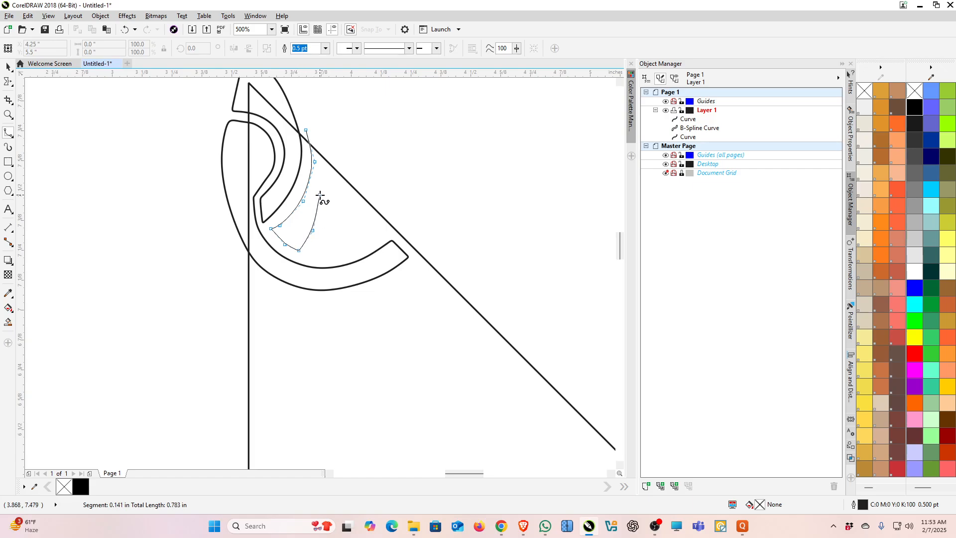
{"action": "left_click", "coordinate": [319, 165]}
{"action": "left_click", "coordinate": [306, 132]}
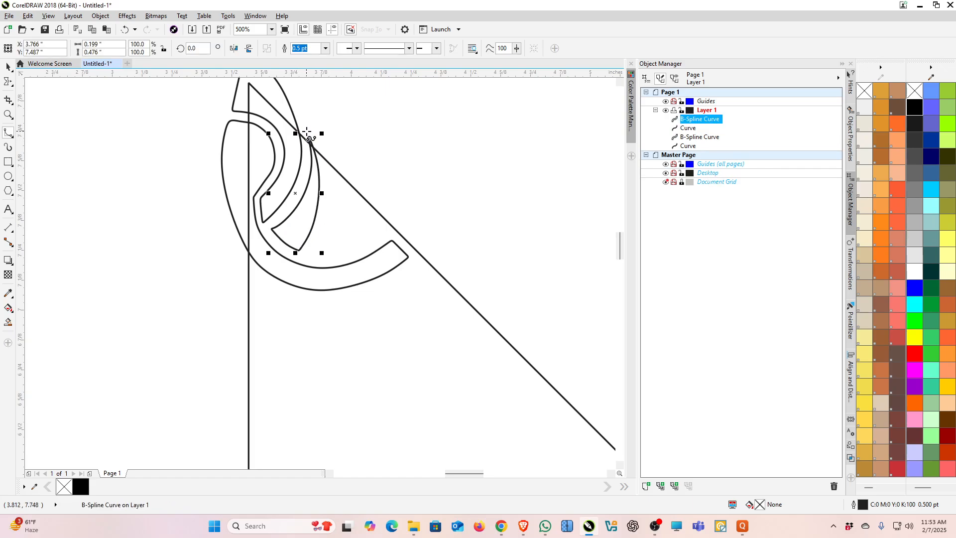
Draw a second closed leaf-shaped B-spline beside the first, tapering to a point near the triangle's slanted side
{"action": "left_click", "coordinate": [320, 149]}
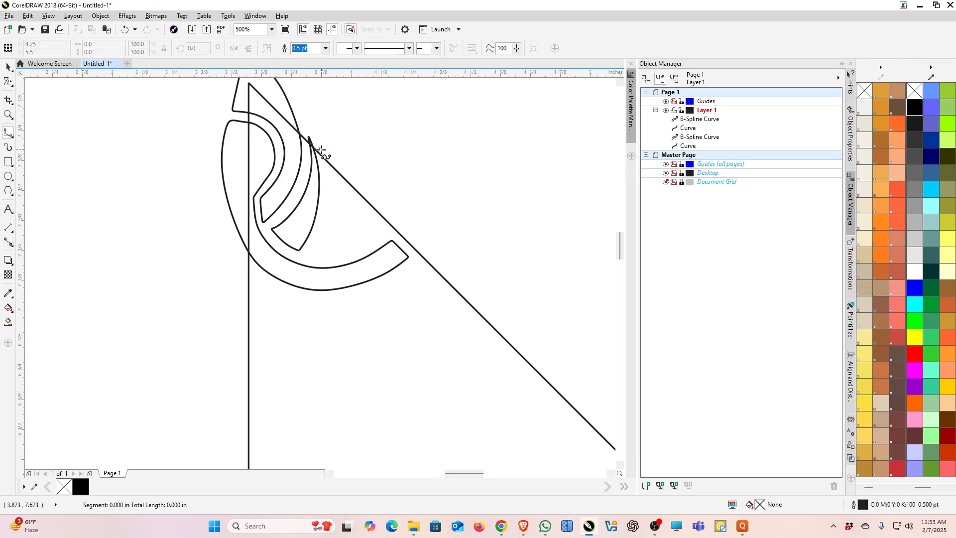
{"action": "left_click", "coordinate": [328, 178]}
{"action": "left_click", "coordinate": [330, 210]}
{"action": "left_click", "coordinate": [321, 240]}
{"action": "left_click", "coordinate": [327, 256]}
{"action": "left_click", "coordinate": [354, 251]}
{"action": "left_click", "coordinate": [350, 214]}
{"action": "left_click", "coordinate": [337, 178]}
{"action": "left_click", "coordinate": [326, 157]}
Draw a closed curling B-spline about 0.54 by 0.84 in from the slanted side around the hook's squared end and back beneath it
{"action": "left_click", "coordinate": [335, 155]}
{"action": "left_click", "coordinate": [347, 192]}
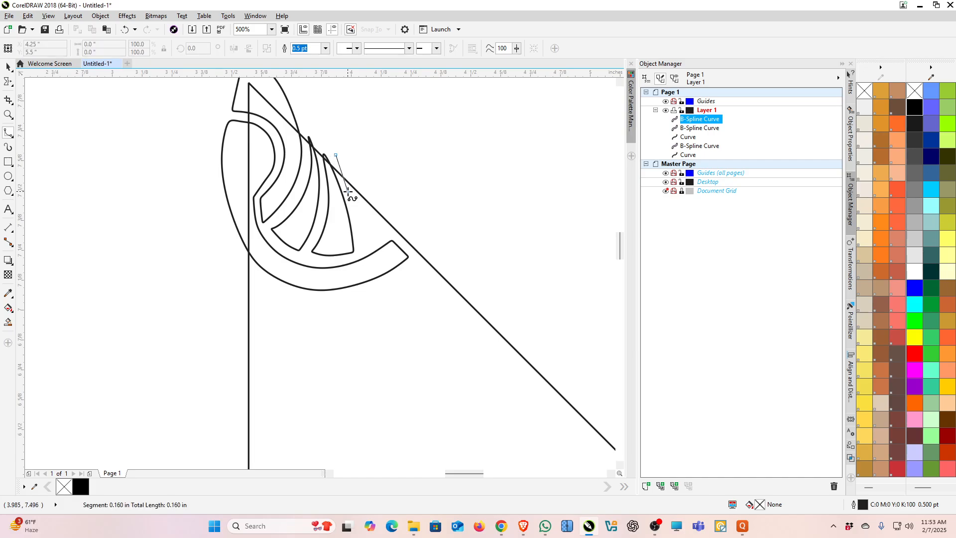
{"action": "left_click", "coordinate": [360, 217]}
{"action": "left_click", "coordinate": [375, 228]}
{"action": "left_click", "coordinate": [390, 233]}
{"action": "left_click", "coordinate": [403, 243]}
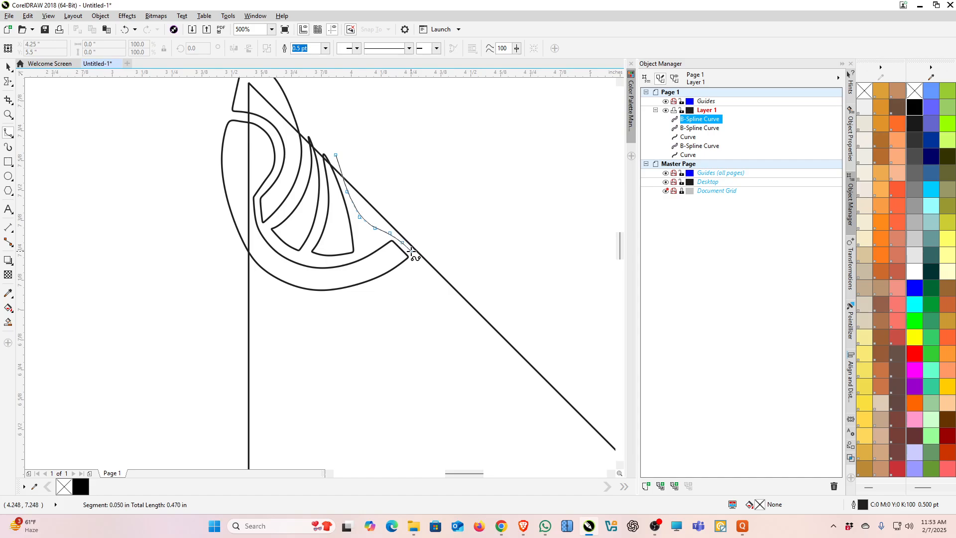
{"action": "left_click", "coordinate": [418, 269]}
{"action": "left_click", "coordinate": [419, 288]}
{"action": "left_click", "coordinate": [413, 304]}
{"action": "left_click", "coordinate": [394, 319]}
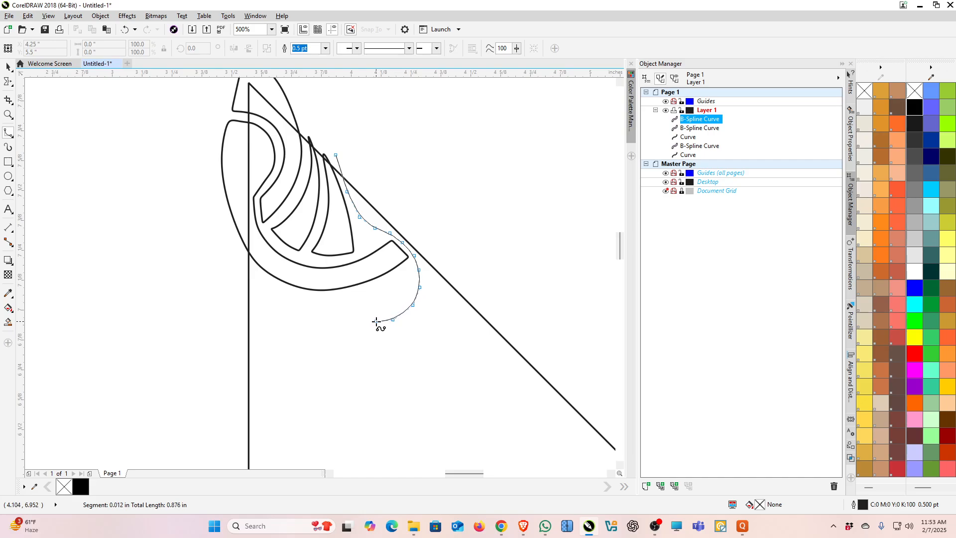
{"action": "left_click", "coordinate": [376, 321]}
{"action": "left_click", "coordinate": [338, 296]}
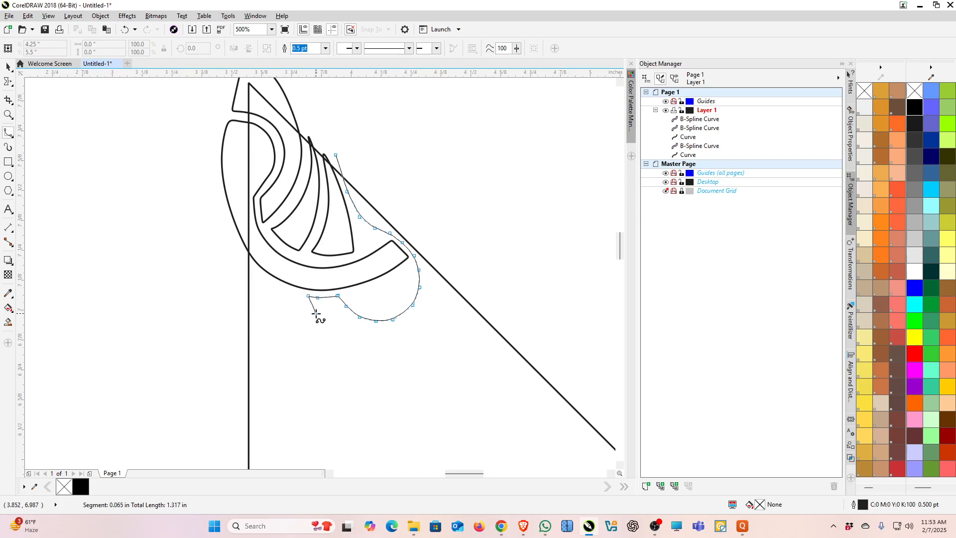
{"action": "left_click", "coordinate": [317, 313]}
{"action": "left_click", "coordinate": [334, 330]}
{"action": "left_click", "coordinate": [361, 342]}
{"action": "left_click", "coordinate": [386, 345]}
{"action": "left_click", "coordinate": [415, 337]}
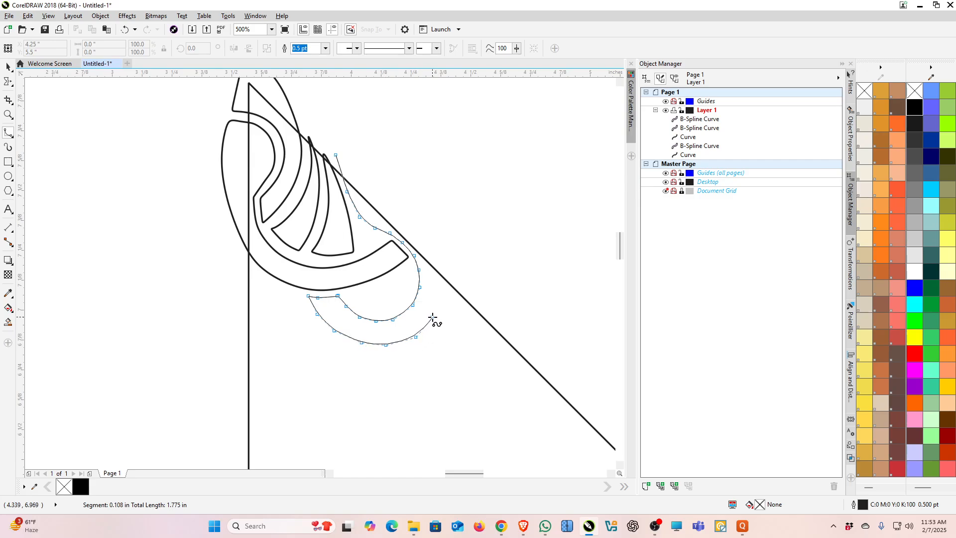
{"action": "left_click", "coordinate": [435, 315]}
{"action": "left_click", "coordinate": [440, 292]}
{"action": "left_click", "coordinate": [437, 270]}
{"action": "left_click", "coordinate": [421, 230]}
{"action": "left_click", "coordinate": [395, 196]}
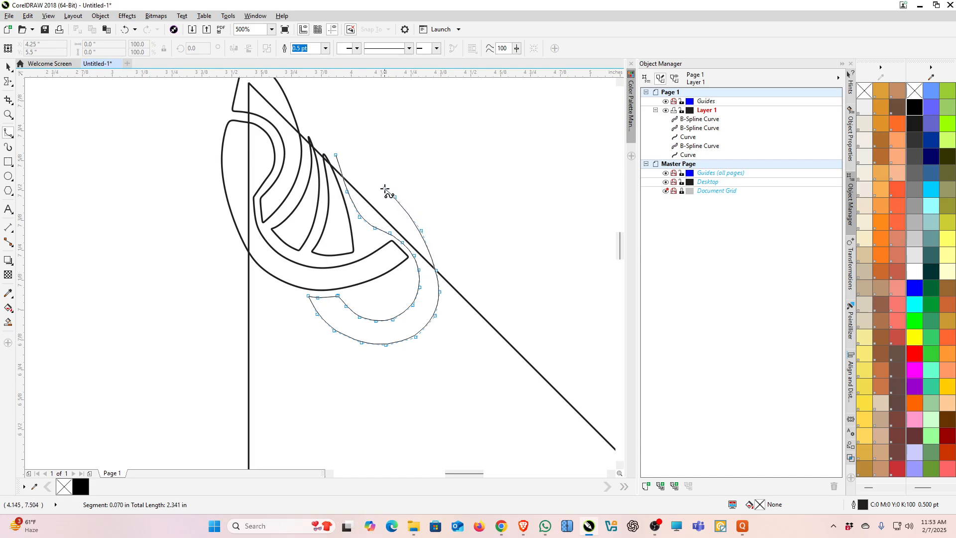
{"action": "left_click", "coordinate": [358, 170]}
{"action": "left_click", "coordinate": [335, 142]}
Draw a closed half-moon B-spline in the gap between the hook's lower edge and the inside of the curling shape
{"action": "scroll", "coordinate": [451, 183], "scroll_direction": "down", "scroll_amount": 3}
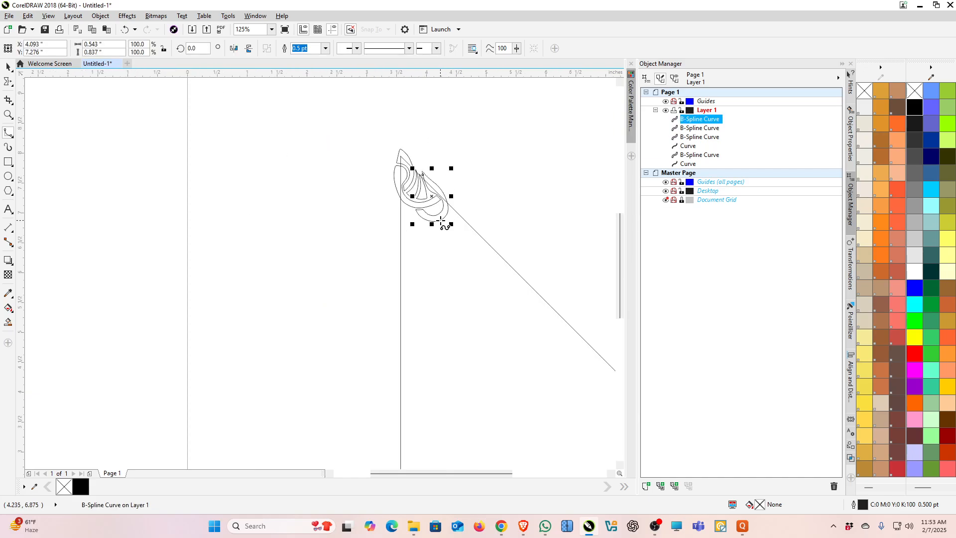
{"action": "scroll", "coordinate": [433, 222], "scroll_direction": "up", "scroll_amount": 3}
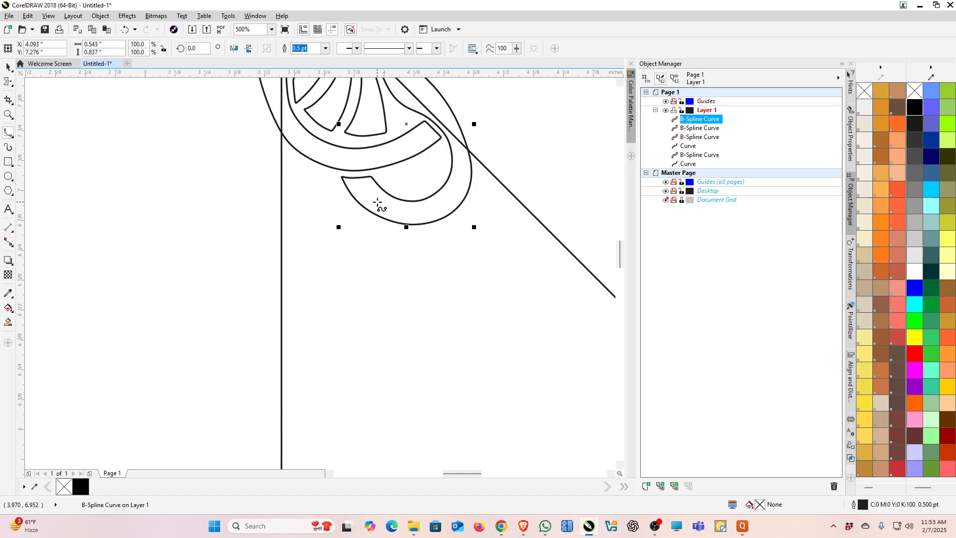
{"action": "scroll", "coordinate": [423, 145], "scroll_direction": "up", "scroll_amount": 1}
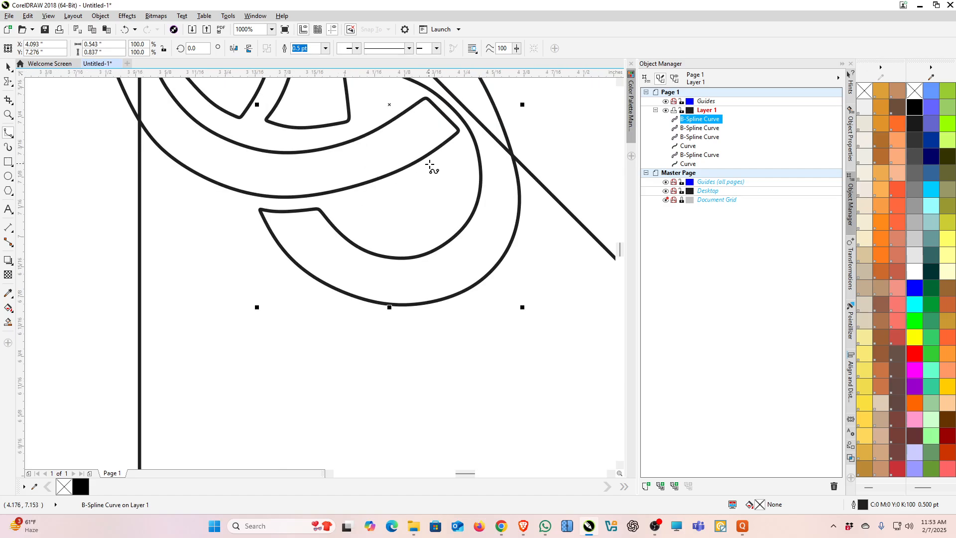
{"action": "left_click", "coordinate": [461, 146]}
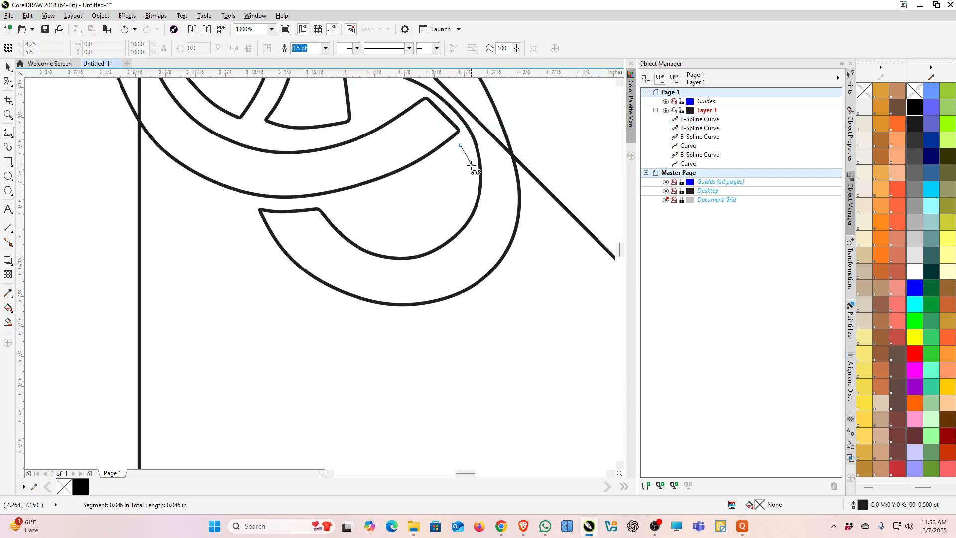
{"action": "left_click", "coordinate": [471, 166]}
{"action": "left_click", "coordinate": [463, 204]}
{"action": "left_click", "coordinate": [445, 233]}
{"action": "left_click", "coordinate": [411, 246]}
{"action": "left_click", "coordinate": [378, 245]}
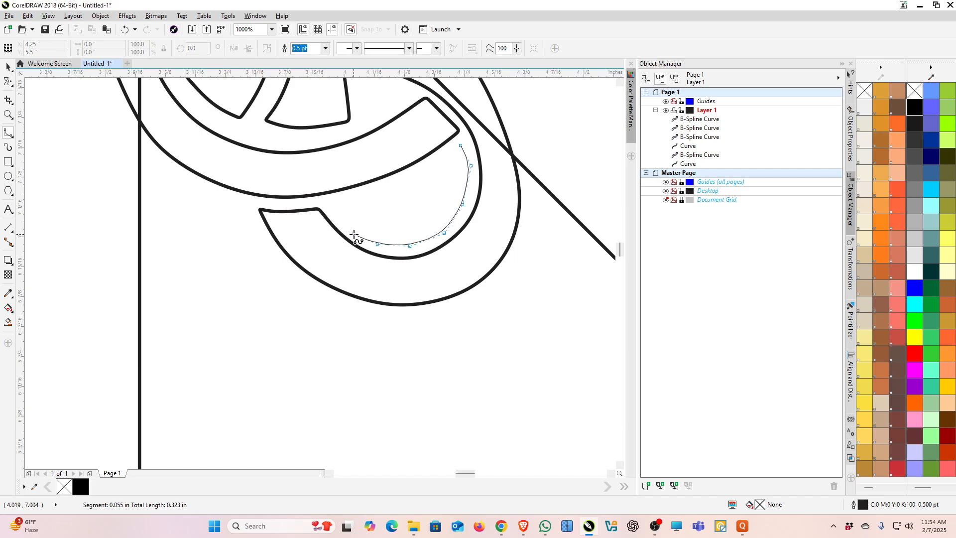
{"action": "left_click", "coordinate": [334, 205]}
{"action": "left_click", "coordinate": [373, 195]}
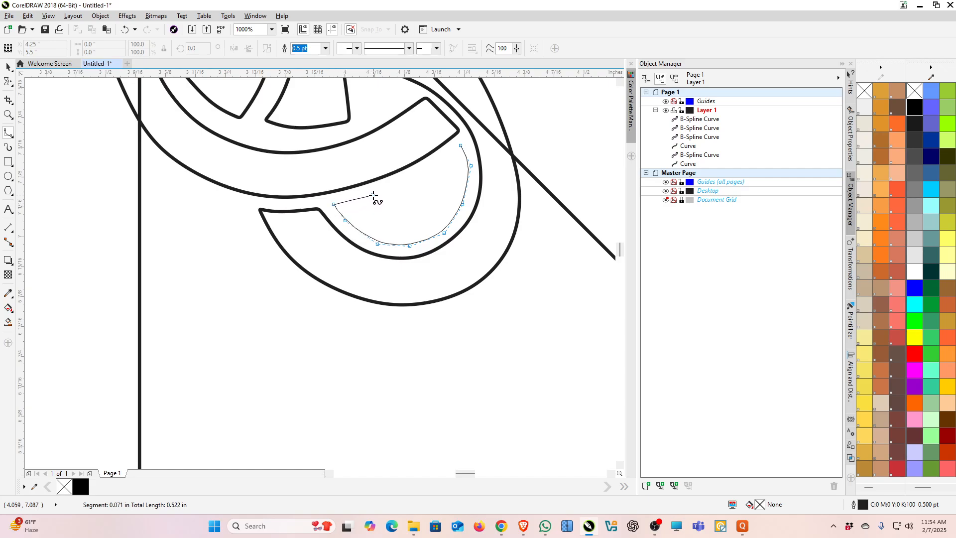
{"action": "left_click", "coordinate": [428, 172]}
{"action": "left_click", "coordinate": [460, 146]}
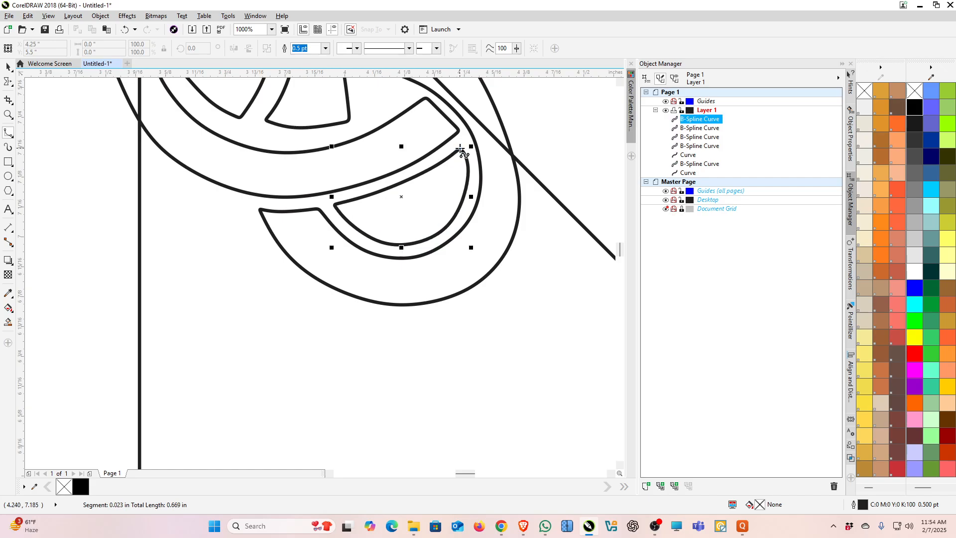
Draw a circle about 0.08 in across, turn snapping on and centre the circle on the triangle's vertical side below the crescent
{"action": "scroll", "coordinate": [447, 230], "scroll_direction": "down", "scroll_amount": 2}
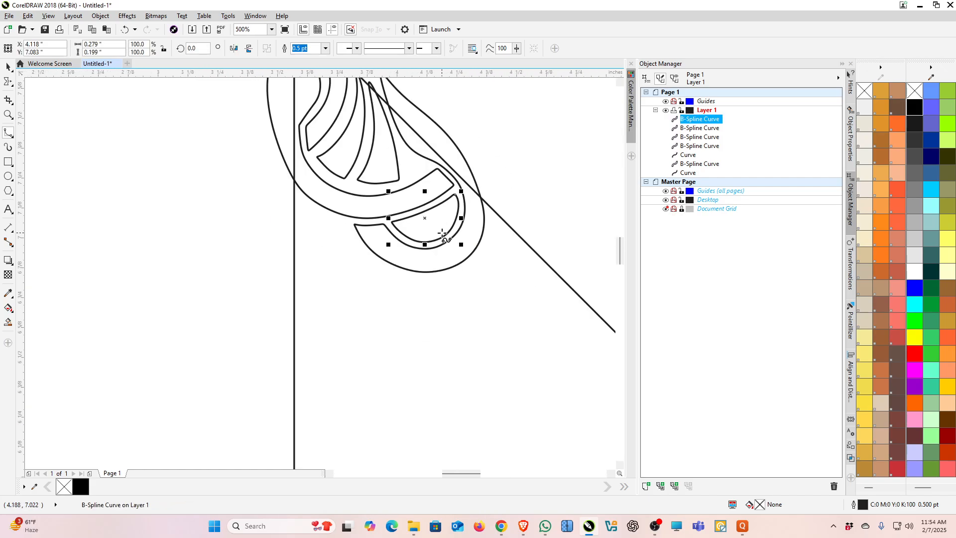
{"action": "scroll", "coordinate": [359, 249], "scroll_direction": "up", "scroll_amount": 2}
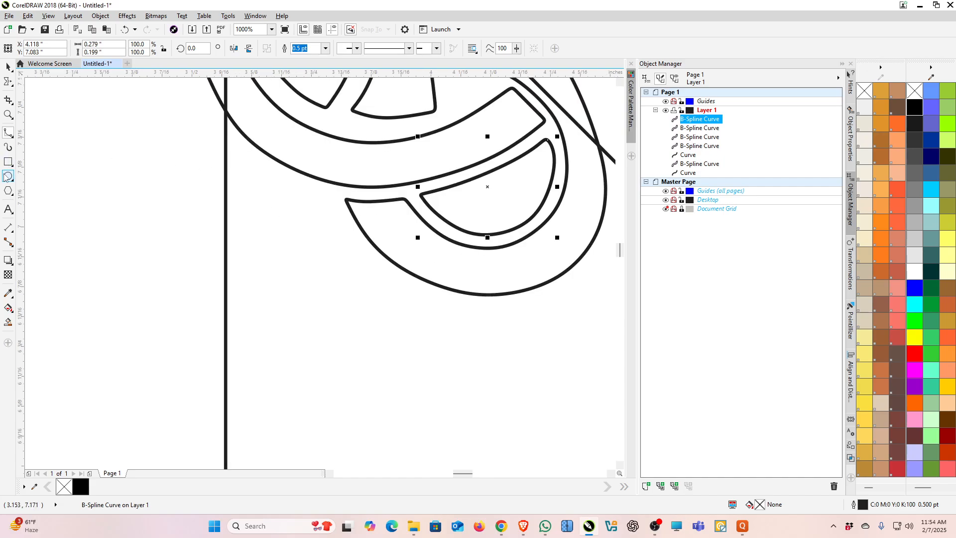
{"action": "left_click", "coordinate": [8, 176]}
{"action": "left_click_drag", "start_coordinate": [191, 146], "coordinate": [201, 165]}
{"action": "left_click", "coordinate": [9, 66]}
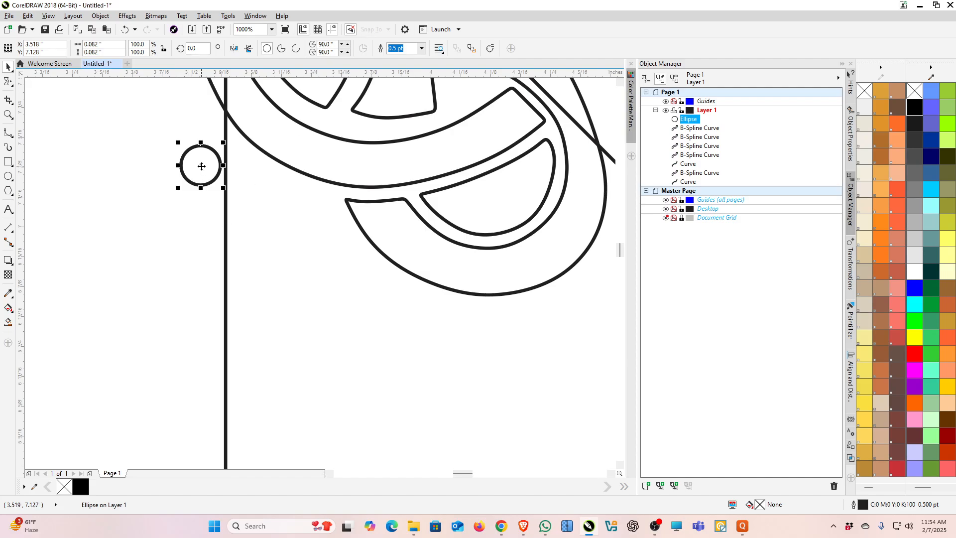
{"action": "left_click", "coordinate": [350, 29]}
{"action": "left_click_drag", "start_coordinate": [201, 165], "coordinate": [225, 160]}
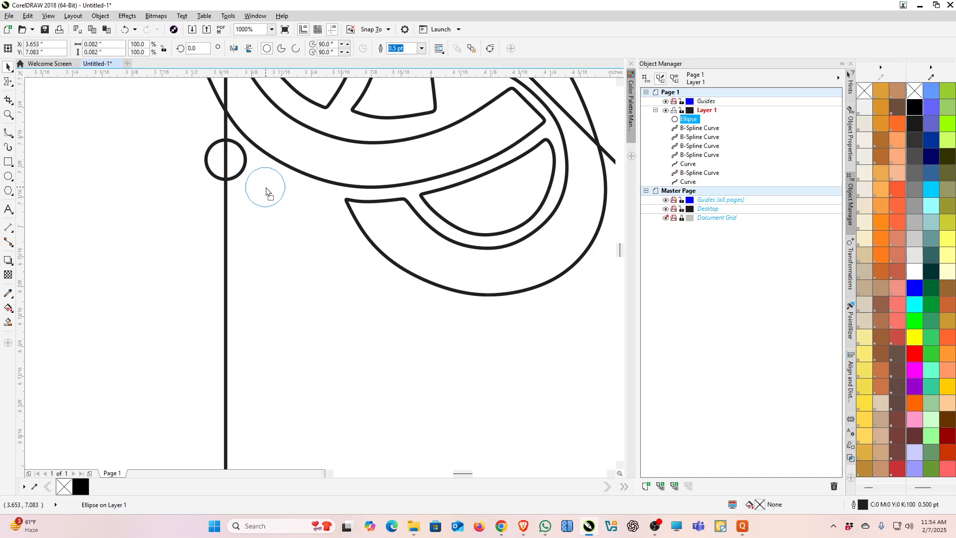
Place five evenly spaced copies of the circle in a row following the lower outline of the hook and the curling shape
{"action": "left_click", "coordinate": [266, 191]}
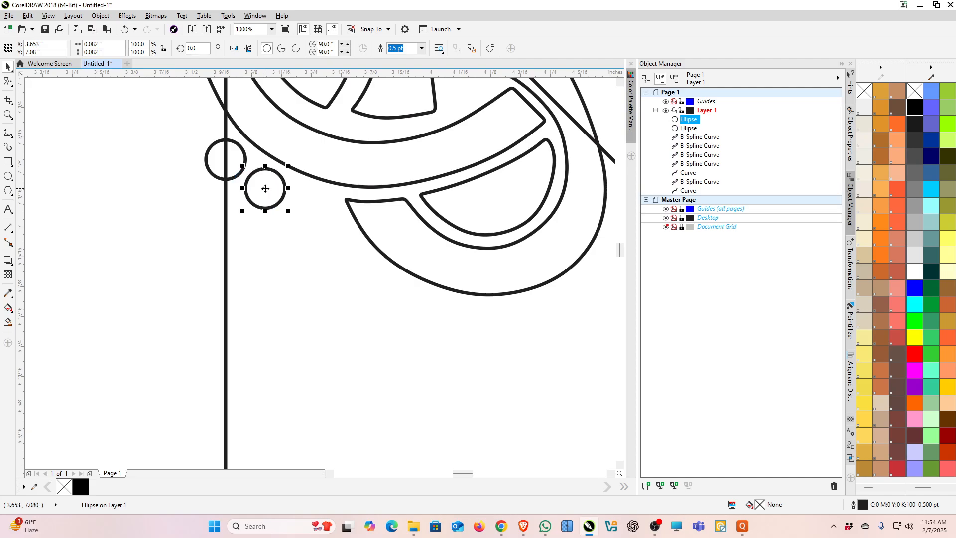
{"action": "left_click", "coordinate": [313, 210]}
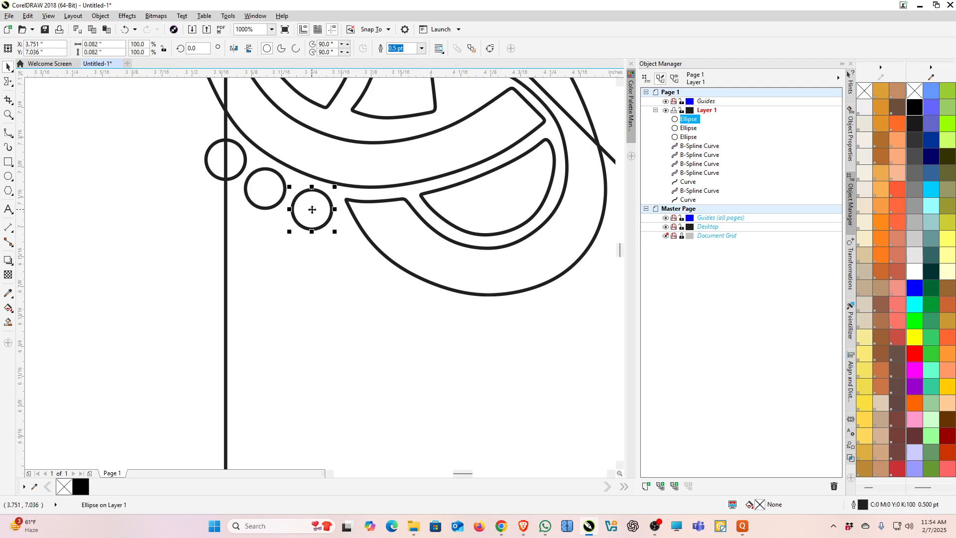
{"action": "left_click", "coordinate": [341, 255]}
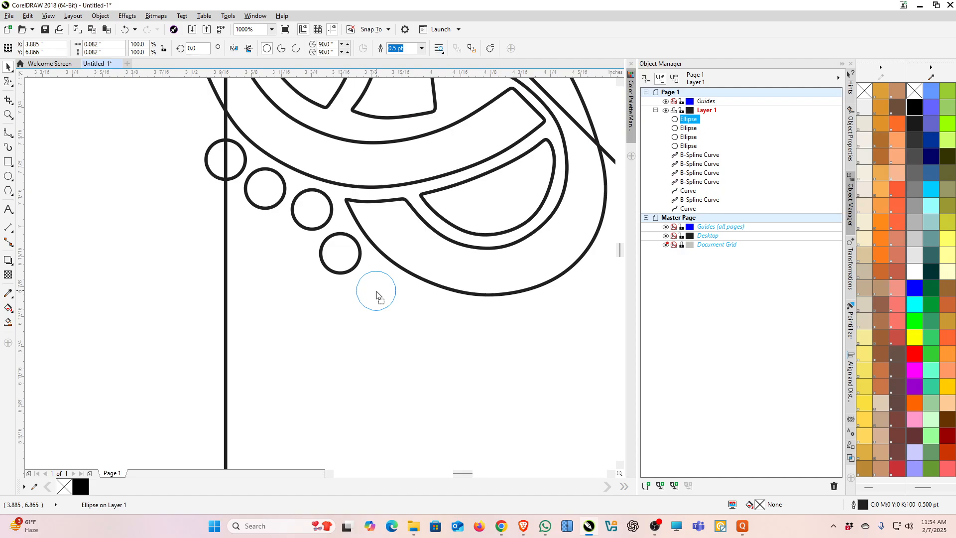
{"action": "left_click", "coordinate": [376, 293]}
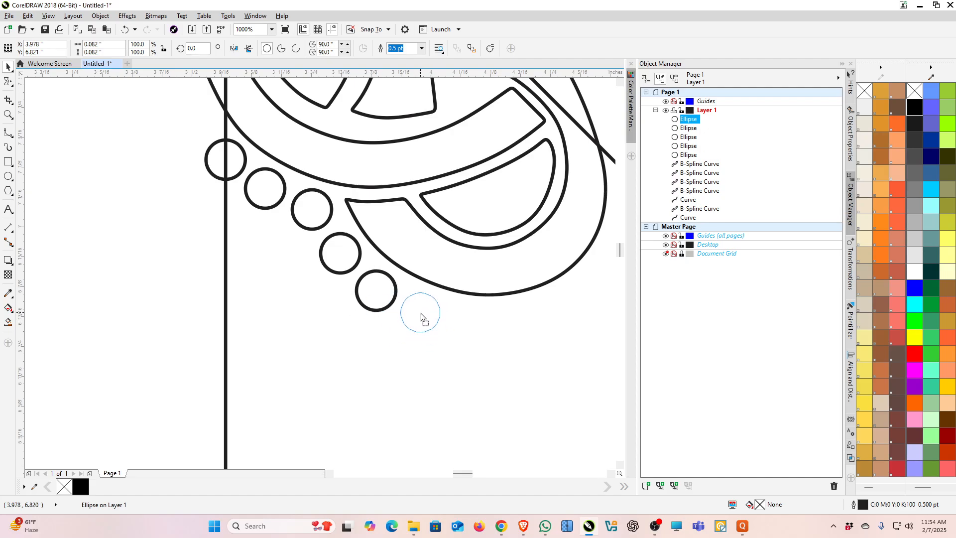
{"action": "left_click", "coordinate": [422, 317]}
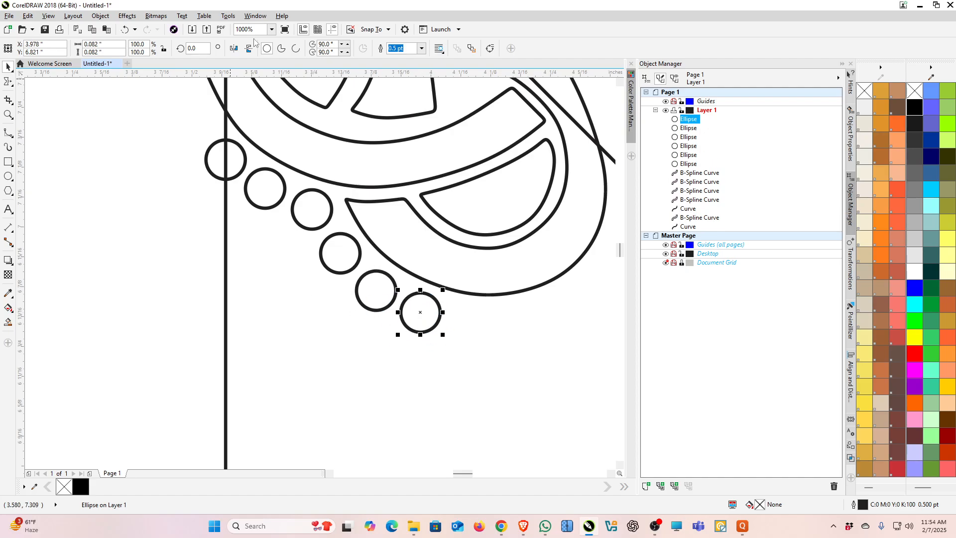
Turn snapping off and continue the row of circle copies around the underside of the curling shape towards the triangle's slanted side
{"action": "left_click", "coordinate": [351, 30]}
{"action": "left_click_drag", "start_coordinate": [423, 314], "coordinate": [466, 327]}
{"action": "scroll", "coordinate": [466, 327], "scroll_direction": "down", "scroll_amount": 3}
{"action": "scroll", "coordinate": [226, 250], "scroll_direction": "up", "scroll_amount": 3}
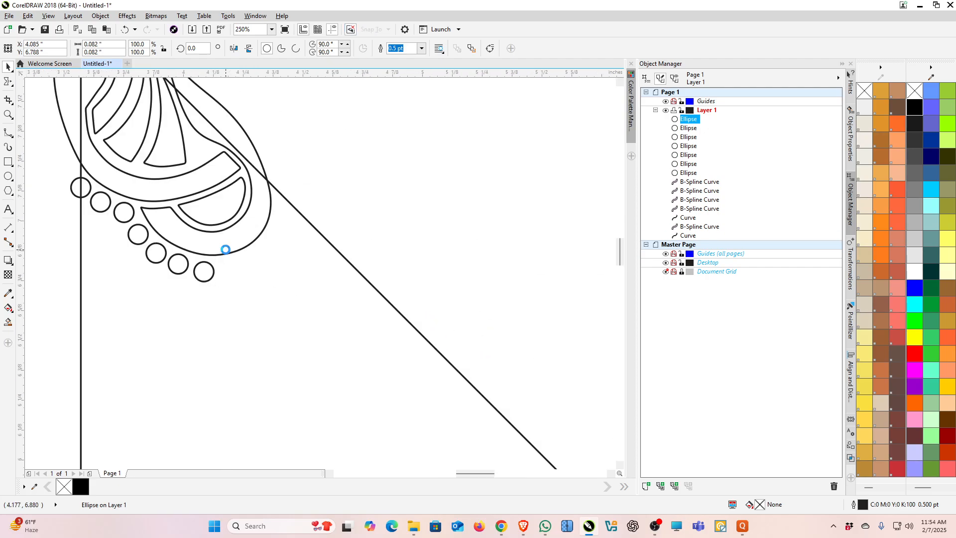
{"action": "left_click_drag", "start_coordinate": [181, 293], "coordinate": [339, 141]}
{"action": "key", "text": "ctrl+z"}
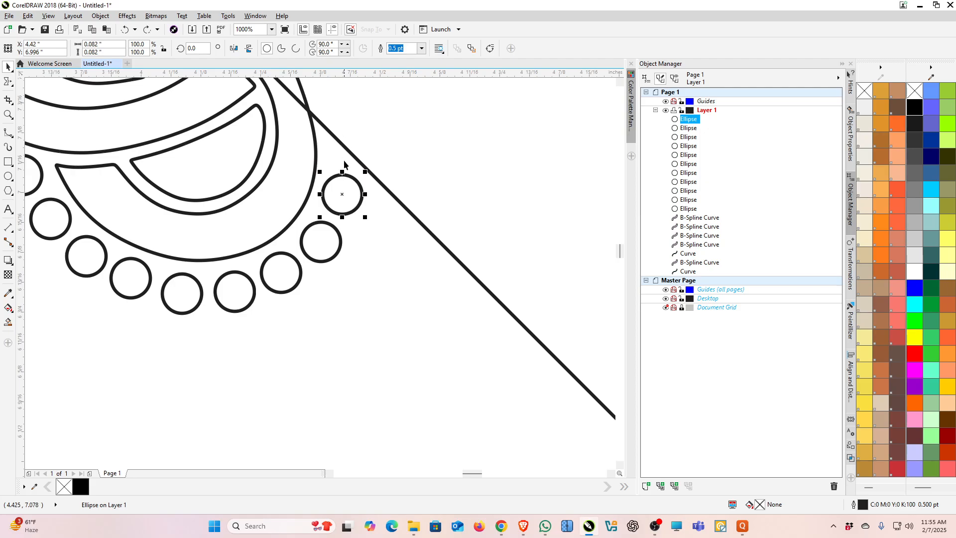
Turn snapping on and finish the row with a circle copy centred on the triangle's slanted side
{"action": "left_click", "coordinate": [350, 29]}
{"action": "left_click_drag", "start_coordinate": [342, 194], "coordinate": [342, 144]}
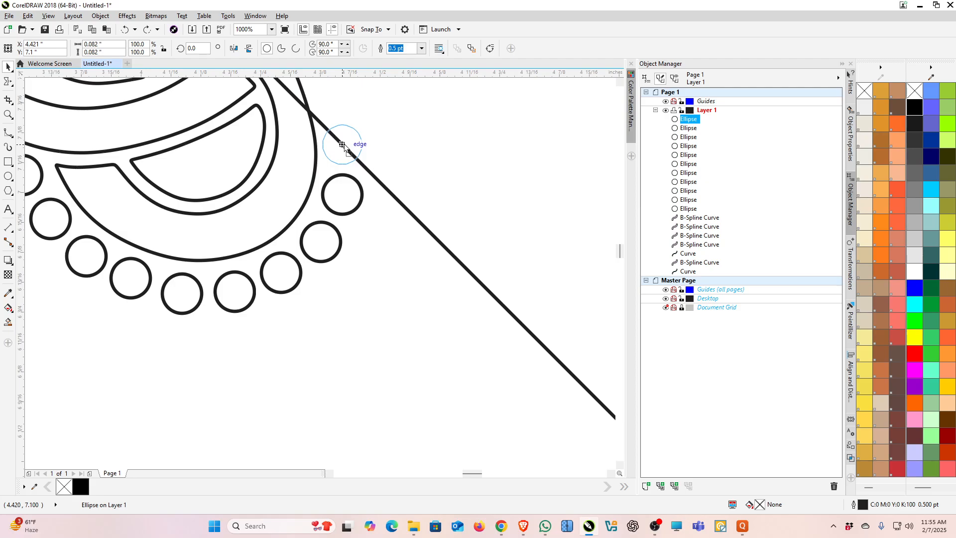
{"action": "left_click_drag", "start_coordinate": [342, 145], "coordinate": [341, 144]}
{"action": "left_click", "coordinate": [427, 143]}
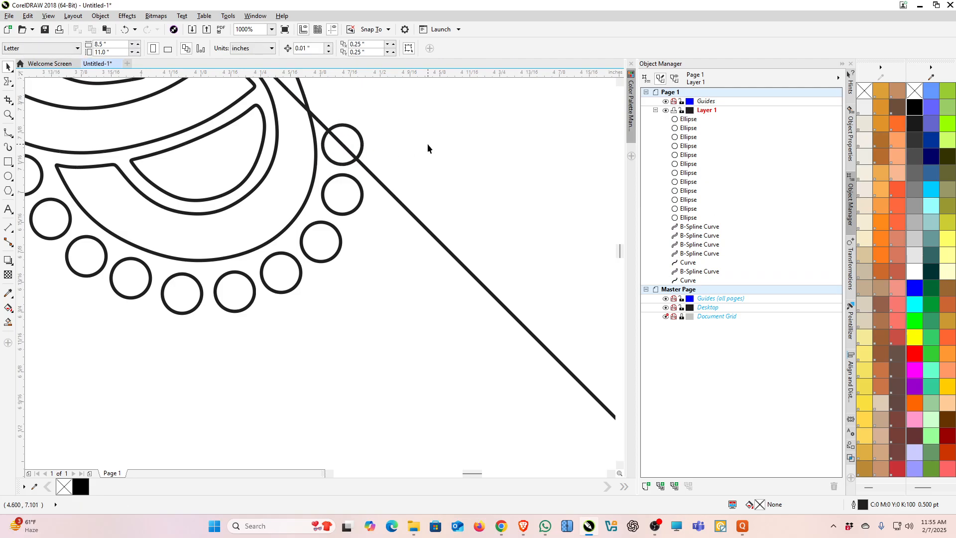
Turn snapping off and draw a slender closed B-spline about 0.15 by 0.84 in from below the first circle down the vertical side to a point
{"action": "scroll", "coordinate": [427, 144], "scroll_direction": "down", "scroll_amount": 10}
{"action": "scroll", "coordinate": [417, 139], "scroll_direction": "up", "scroll_amount": 5}
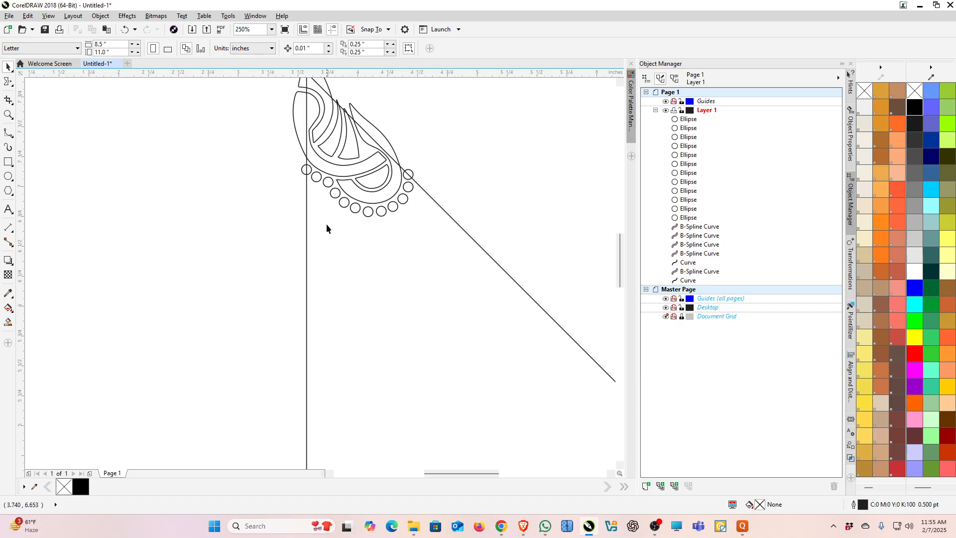
{"action": "scroll", "coordinate": [333, 201], "scroll_direction": "up", "scroll_amount": 2}
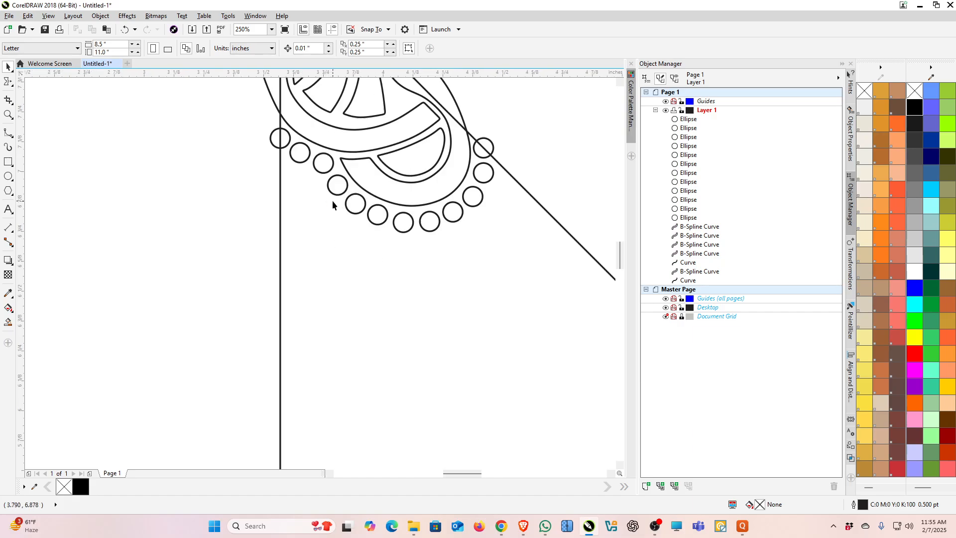
{"action": "left_click", "coordinate": [8, 133]}
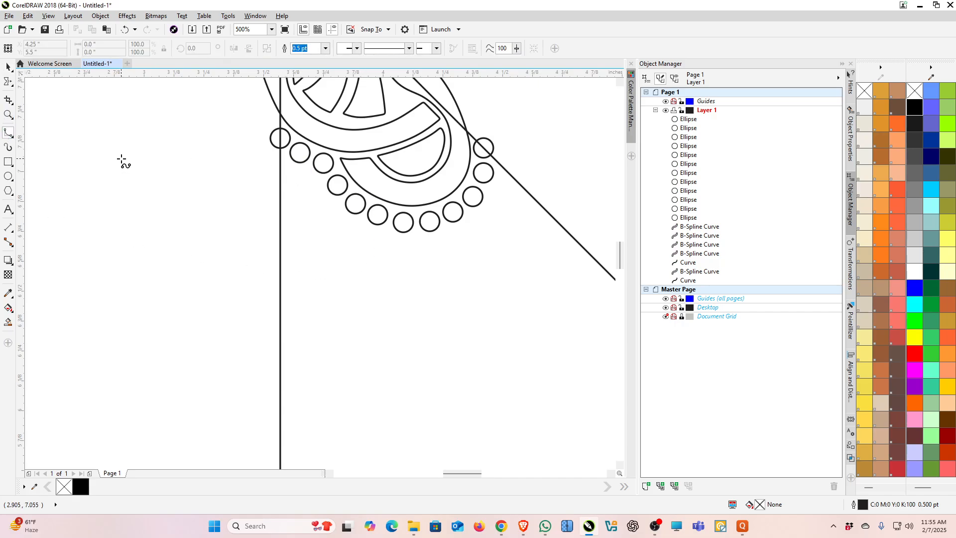
{"action": "left_click", "coordinate": [351, 30]}
{"action": "left_click", "coordinate": [273, 155]}
{"action": "left_click", "coordinate": [288, 163]}
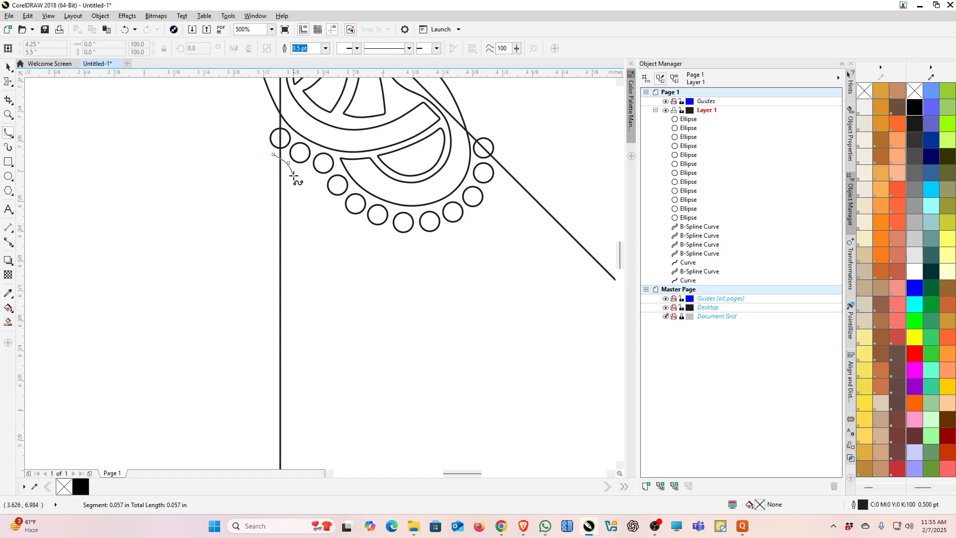
{"action": "left_click", "coordinate": [306, 204]}
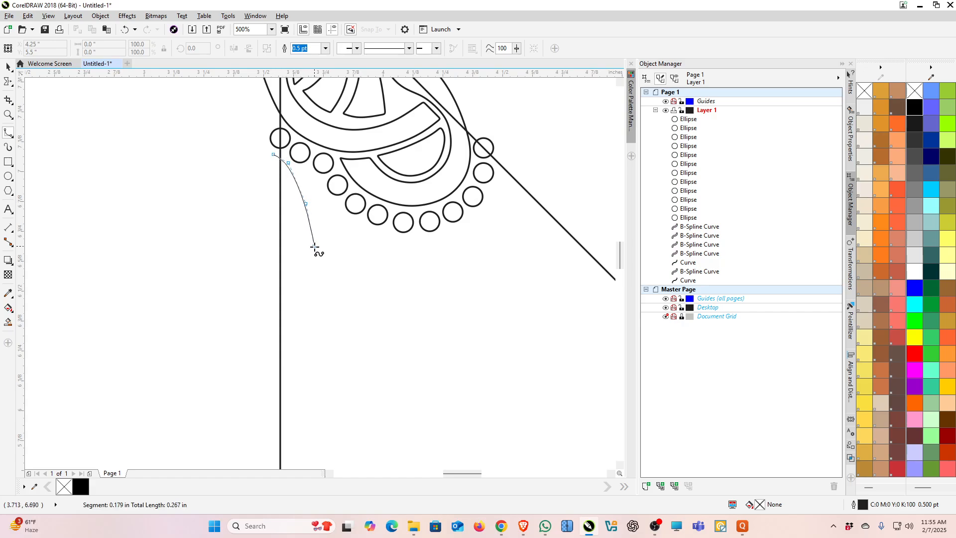
{"action": "left_click", "coordinate": [296, 267]}
{"action": "left_click", "coordinate": [280, 321]}
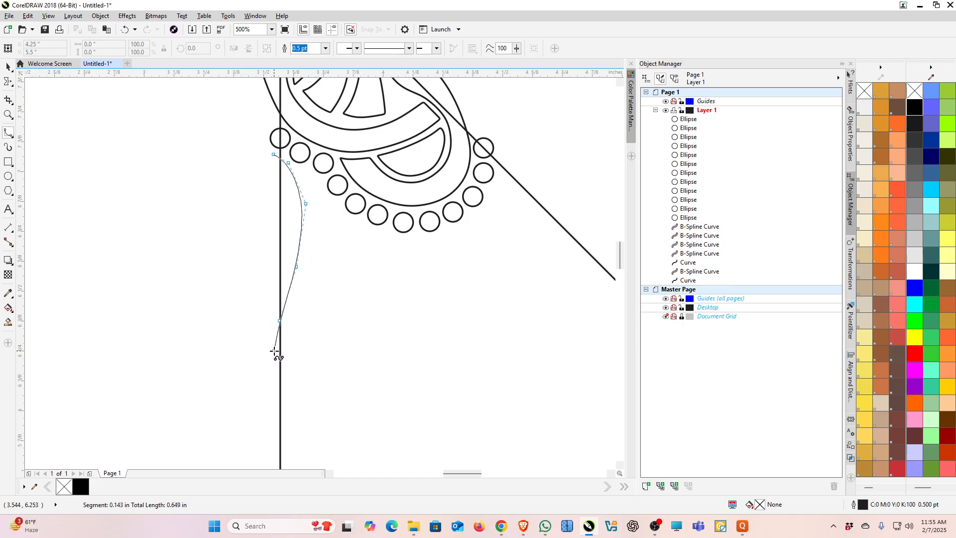
{"action": "left_click", "coordinate": [272, 356]}
{"action": "left_click", "coordinate": [271, 317]}
{"action": "left_click", "coordinate": [279, 284]}
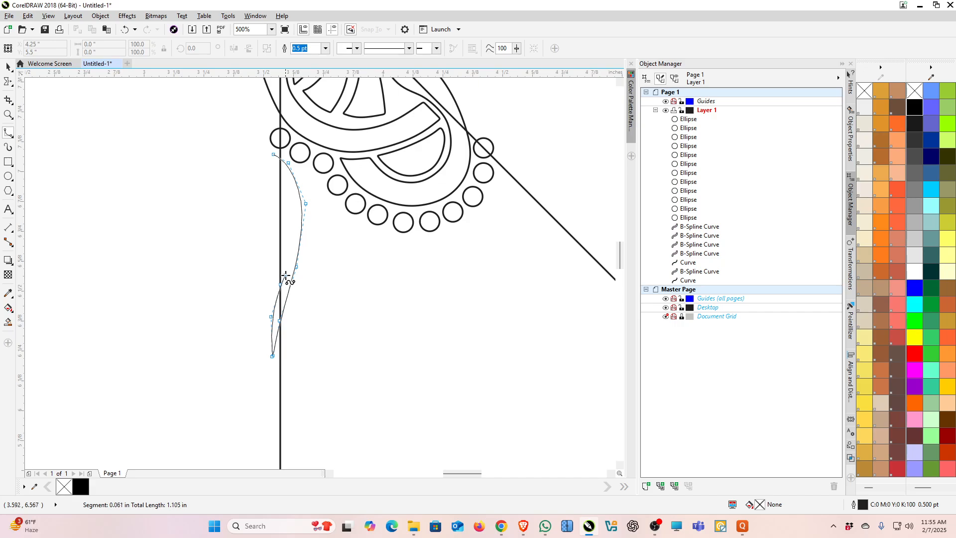
{"action": "left_click", "coordinate": [291, 244]}
{"action": "left_click", "coordinate": [294, 215]}
{"action": "left_click", "coordinate": [287, 193]}
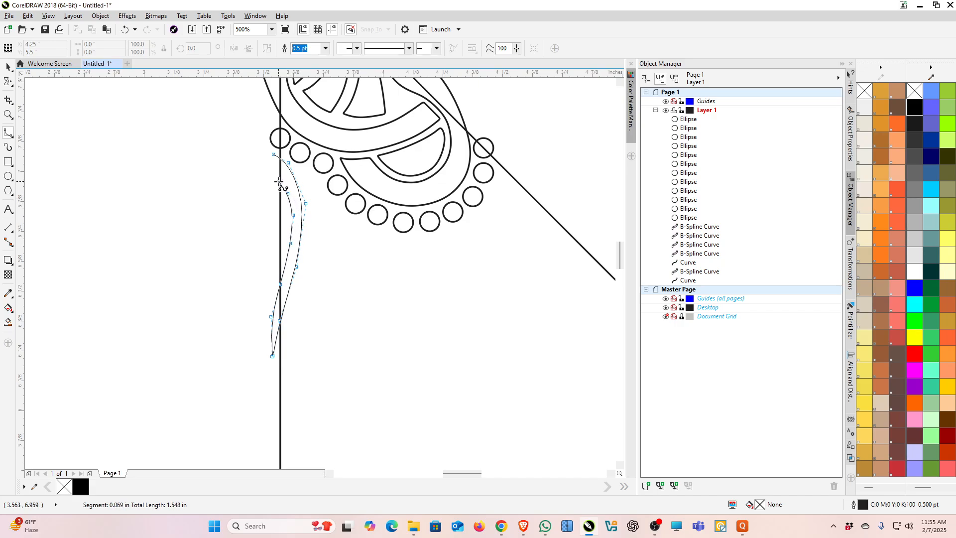
{"action": "left_click", "coordinate": [277, 179]}
{"action": "left_click", "coordinate": [267, 176]}
{"action": "left_click", "coordinate": [267, 155]}
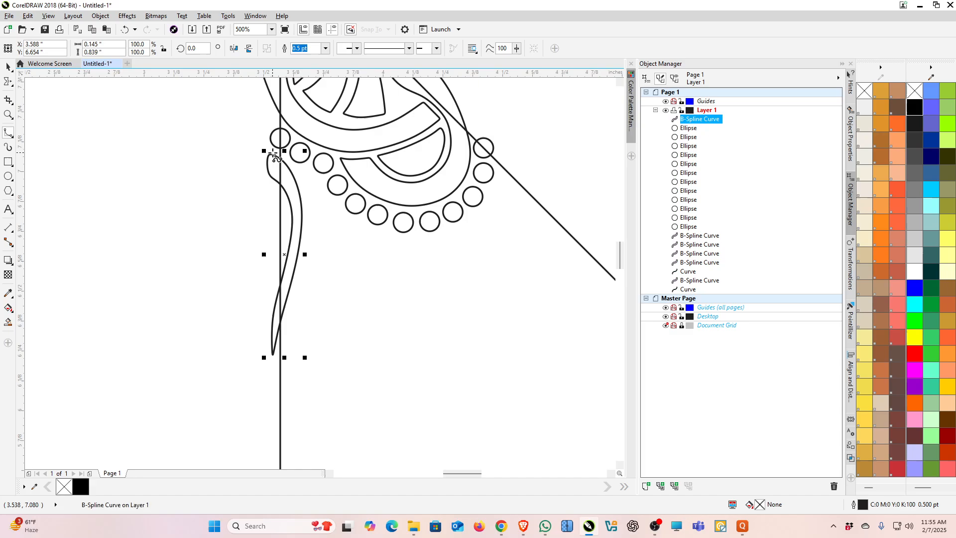
Draw a closed two-lobed leaf B-spline about 0.41 by 0.80 in beside the slender shape, with a narrow curved notch between the lobes
{"action": "left_click", "coordinate": [300, 175]}
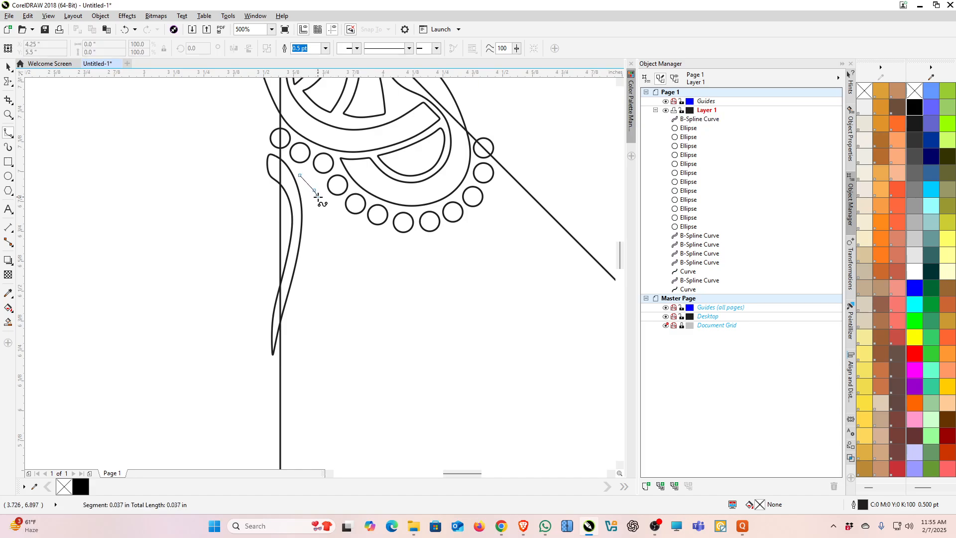
{"action": "left_click", "coordinate": [314, 190]}
{"action": "left_click", "coordinate": [321, 227]}
{"action": "left_click", "coordinate": [316, 265]}
{"action": "left_click", "coordinate": [322, 299]}
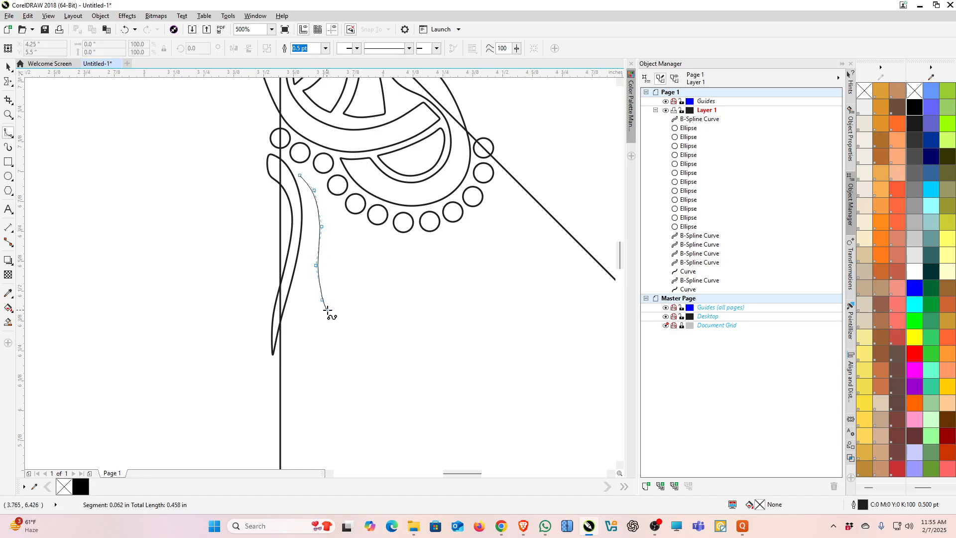
{"action": "left_click", "coordinate": [340, 325]}
{"action": "left_click", "coordinate": [365, 337]}
{"action": "left_click", "coordinate": [387, 349]}
{"action": "left_click", "coordinate": [400, 372]}
{"action": "left_click", "coordinate": [404, 338]}
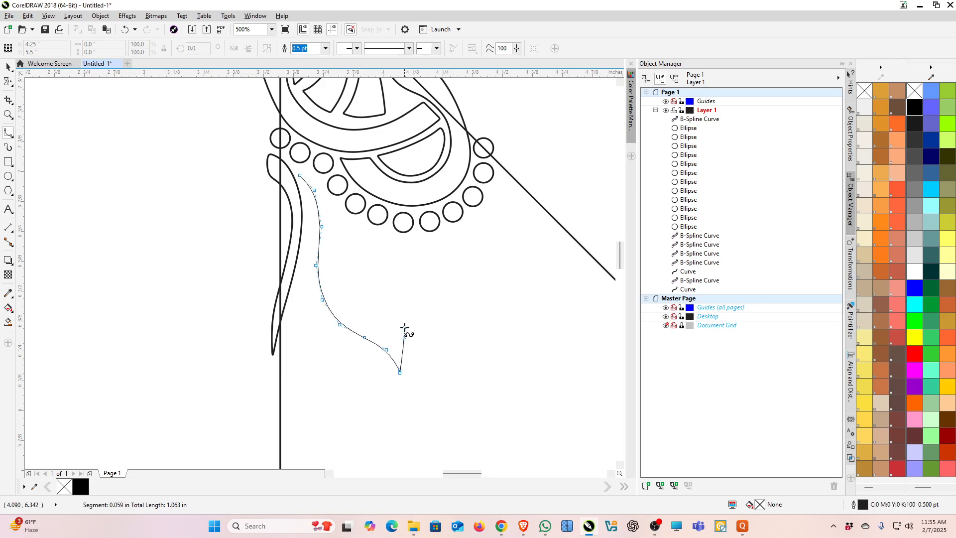
{"action": "left_click", "coordinate": [398, 309]}
{"action": "left_click", "coordinate": [382, 293]}
{"action": "left_click", "coordinate": [369, 287]}
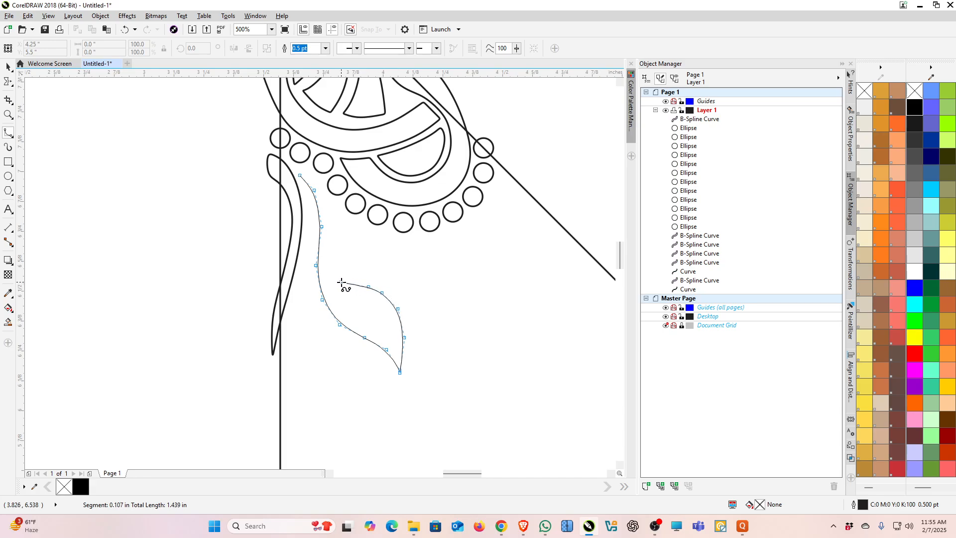
{"action": "left_click", "coordinate": [339, 282]}
{"action": "left_click", "coordinate": [326, 278]}
{"action": "left_click", "coordinate": [344, 275]}
{"action": "left_click", "coordinate": [377, 282]}
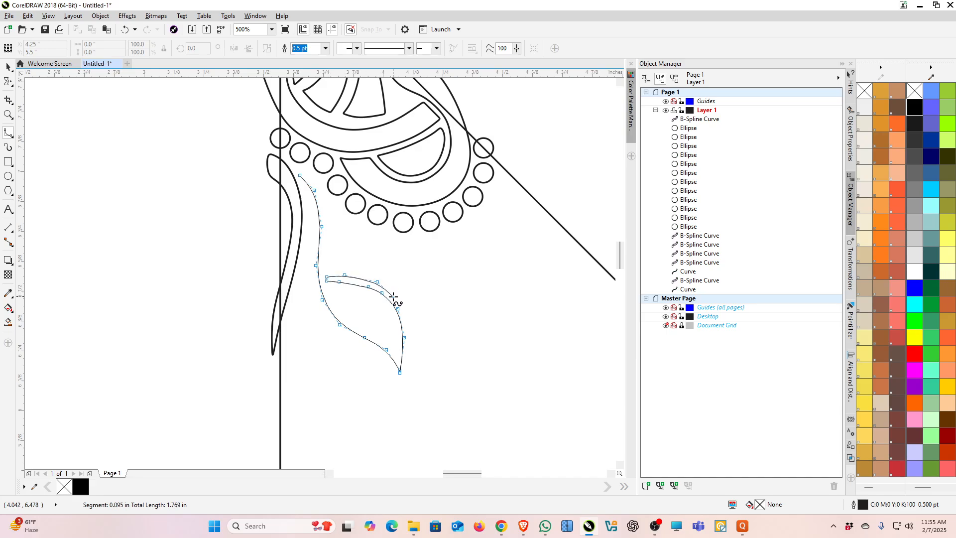
{"action": "left_click", "coordinate": [393, 296]}
{"action": "left_click", "coordinate": [386, 274]}
{"action": "left_click", "coordinate": [371, 248]}
{"action": "left_click", "coordinate": [351, 224]}
{"action": "left_click", "coordinate": [324, 196]}
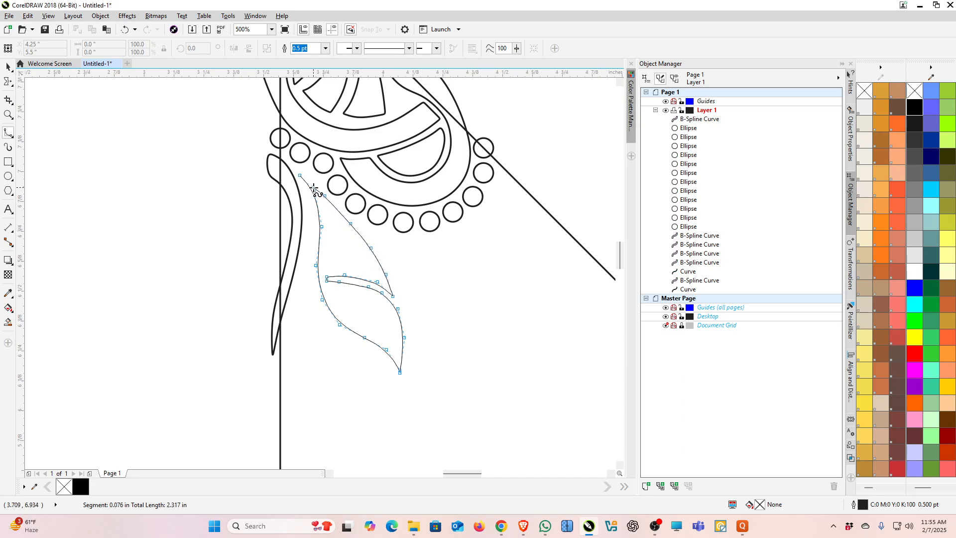
{"action": "left_click", "coordinate": [310, 184]}
{"action": "left_click", "coordinate": [300, 179]}
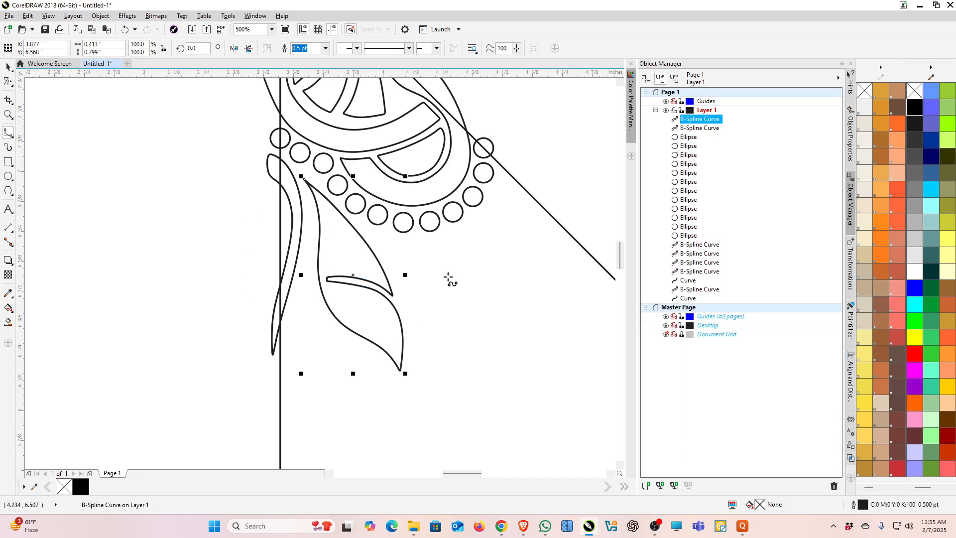
Draw a small closed leaf-shaped B-spline about 0.08 by 0.32 in between the slender shape and the two-lobed leaf
{"action": "scroll", "coordinate": [437, 200], "scroll_direction": "down", "scroll_amount": 6}
{"action": "scroll", "coordinate": [437, 199], "scroll_direction": "up", "scroll_amount": 1}
{"action": "scroll", "coordinate": [437, 200], "scroll_direction": "up", "scroll_amount": 5}
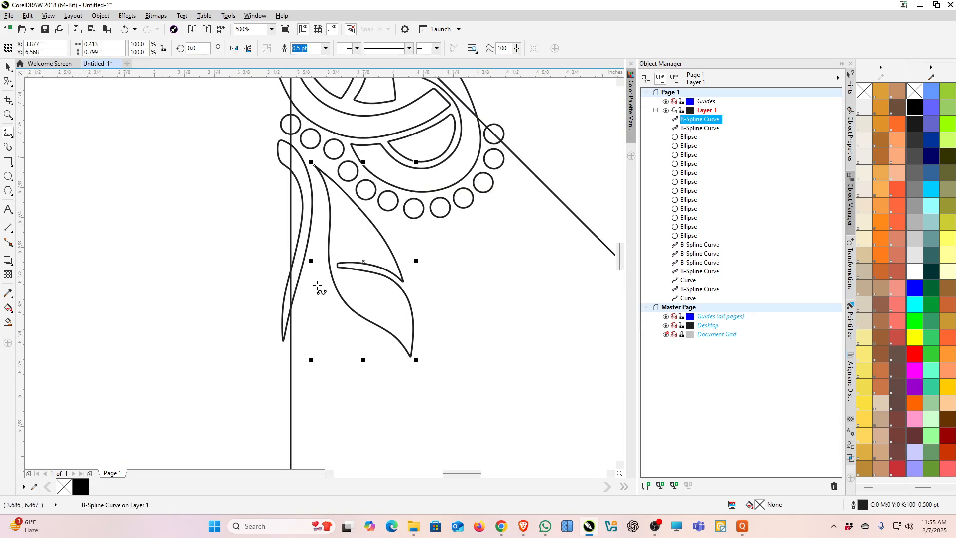
{"action": "left_click", "coordinate": [317, 249]}
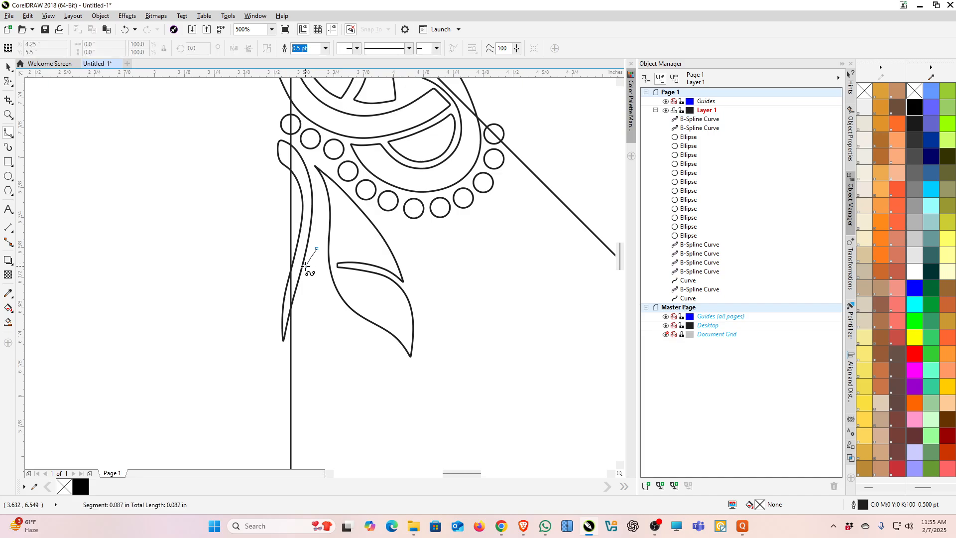
{"action": "left_click", "coordinate": [304, 272]}
{"action": "left_click", "coordinate": [306, 294]}
{"action": "left_click", "coordinate": [312, 312]}
{"action": "left_click", "coordinate": [312, 330]}
{"action": "left_click", "coordinate": [322, 308]}
{"action": "left_click", "coordinate": [324, 290]}
{"action": "left_click", "coordinate": [317, 249]}
Place a copy of the small leaf diagonally below the original, under the lower edge of the two-lobed leaf
{"action": "scroll", "coordinate": [259, 186], "scroll_direction": "down", "scroll_amount": 2}
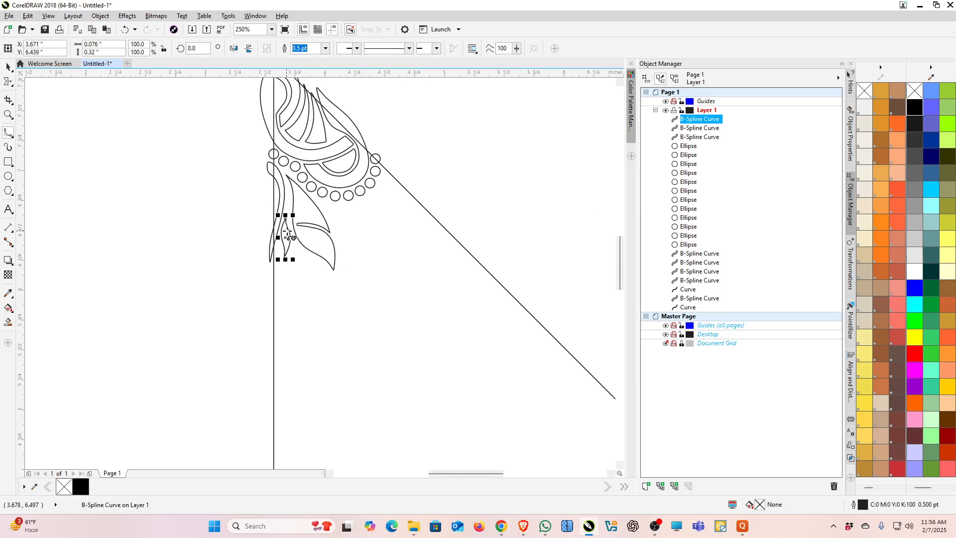
{"action": "scroll", "coordinate": [363, 258], "scroll_direction": "down", "scroll_amount": 1}
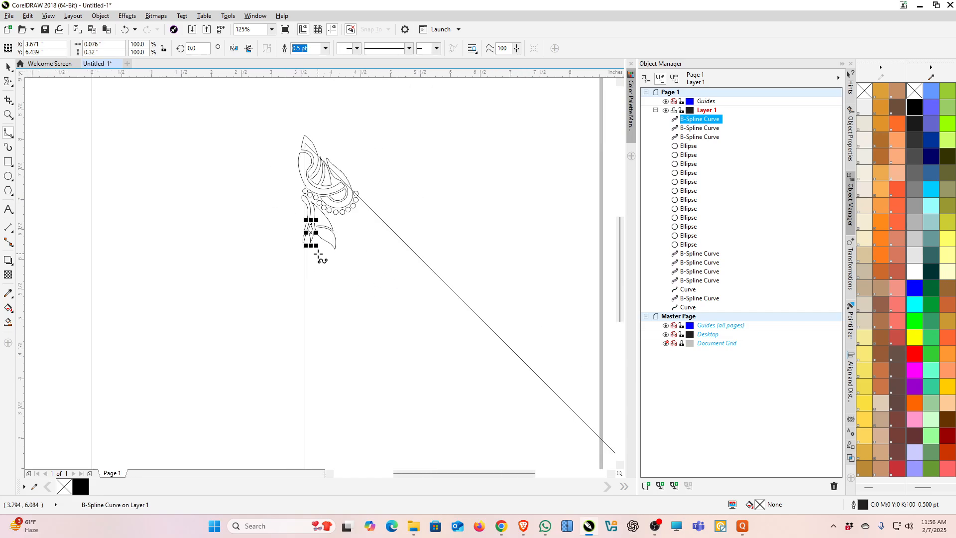
{"action": "scroll", "coordinate": [319, 256], "scroll_direction": "up", "scroll_amount": 3}
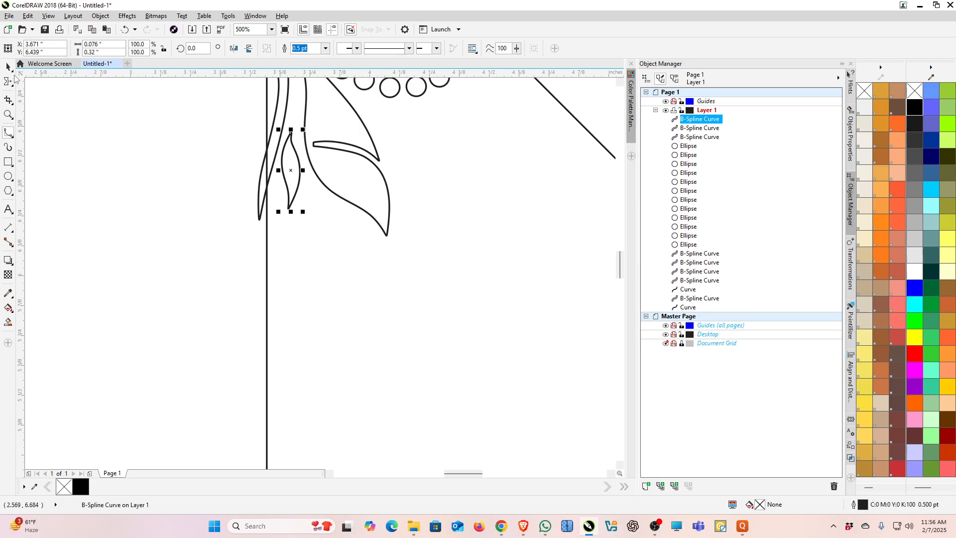
{"action": "left_click", "coordinate": [8, 66]}
{"action": "left_click_drag", "start_coordinate": [282, 158], "coordinate": [310, 214]}
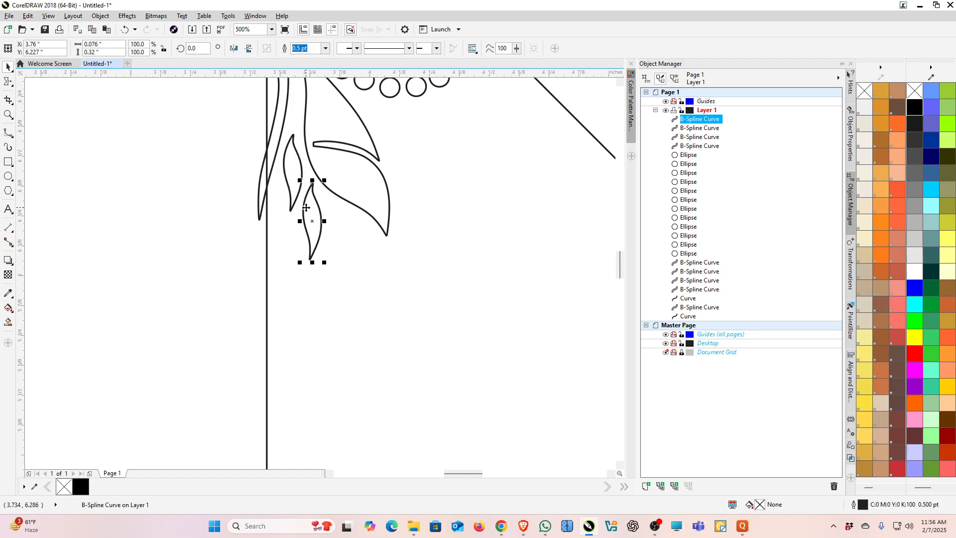
Rotate the copied small leaf and add two more copies along the two-lobed leaf's lower edge, the last rotated about 27°
{"action": "left_click", "coordinate": [317, 244]}
{"action": "left_click_drag", "start_coordinate": [325, 264], "coordinate": [406, 293]}
{"action": "left_click", "coordinate": [202, 280]}
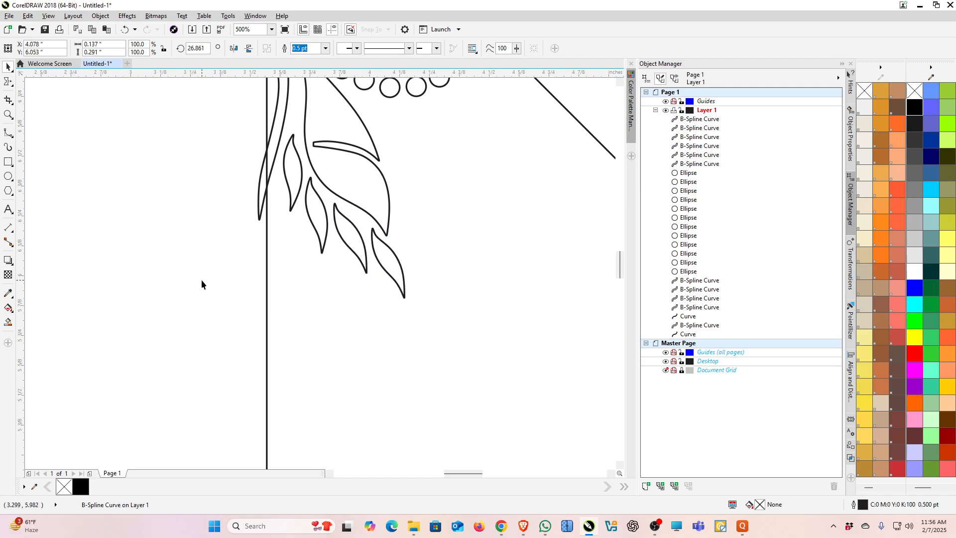
{"action": "scroll", "coordinate": [258, 285], "scroll_direction": "down", "scroll_amount": 2}
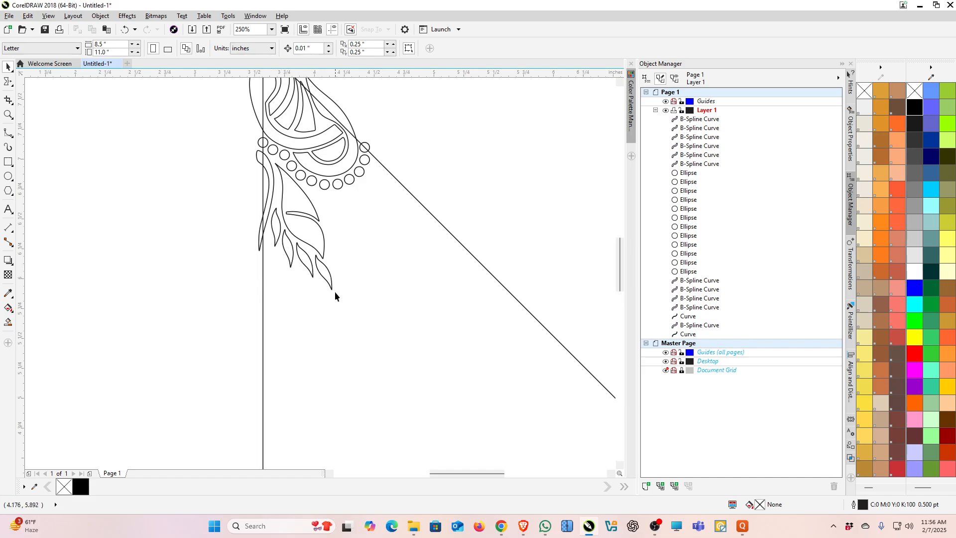
{"action": "scroll", "coordinate": [250, 333], "scroll_direction": "up", "scroll_amount": 2}
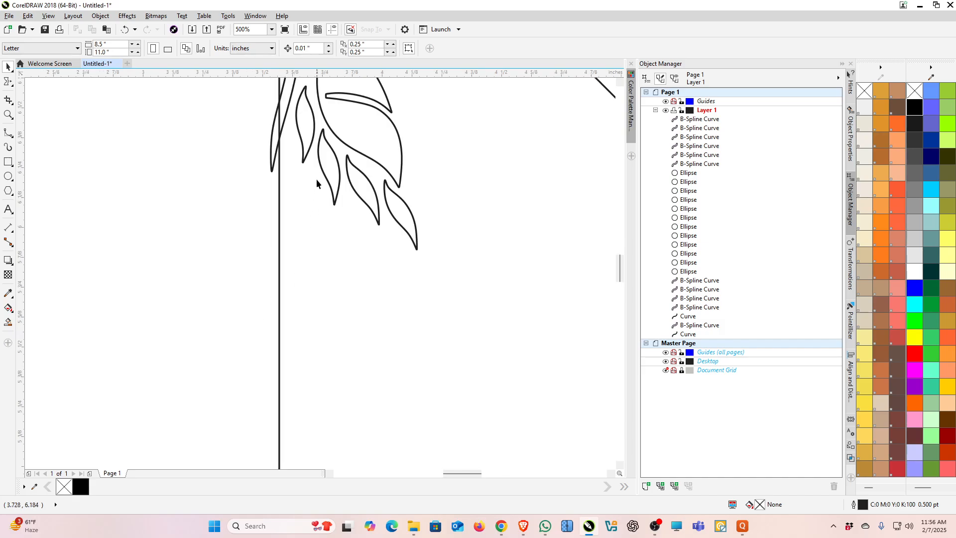
Place a copy of the small leaf below the first one beside the vertical side and rotate it about 3.9°
{"action": "left_click_drag", "start_coordinate": [313, 140], "coordinate": [333, 245]}
{"action": "left_click", "coordinate": [320, 210]}
{"action": "key", "text": "ctrl+z"}
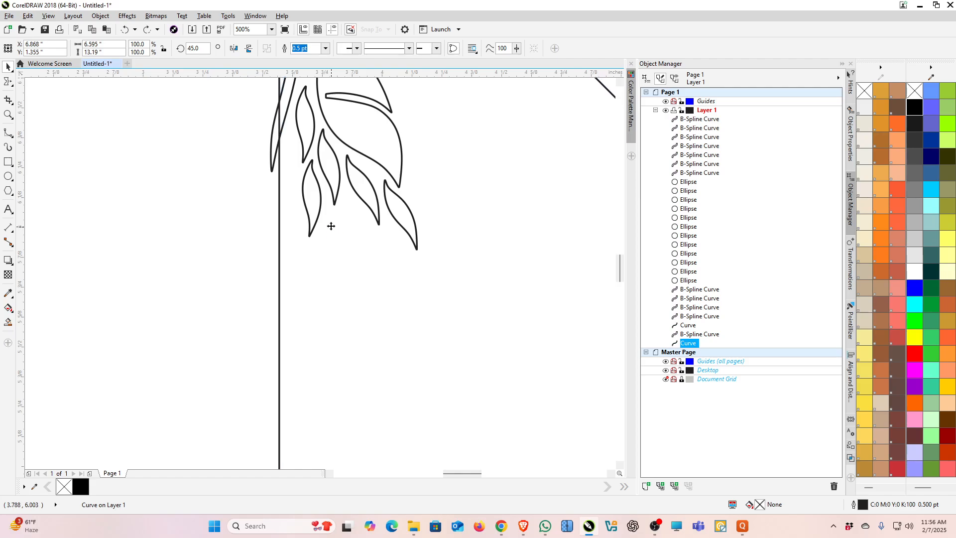
{"action": "left_click", "coordinate": [258, 223]}
{"action": "left_click", "coordinate": [309, 217]}
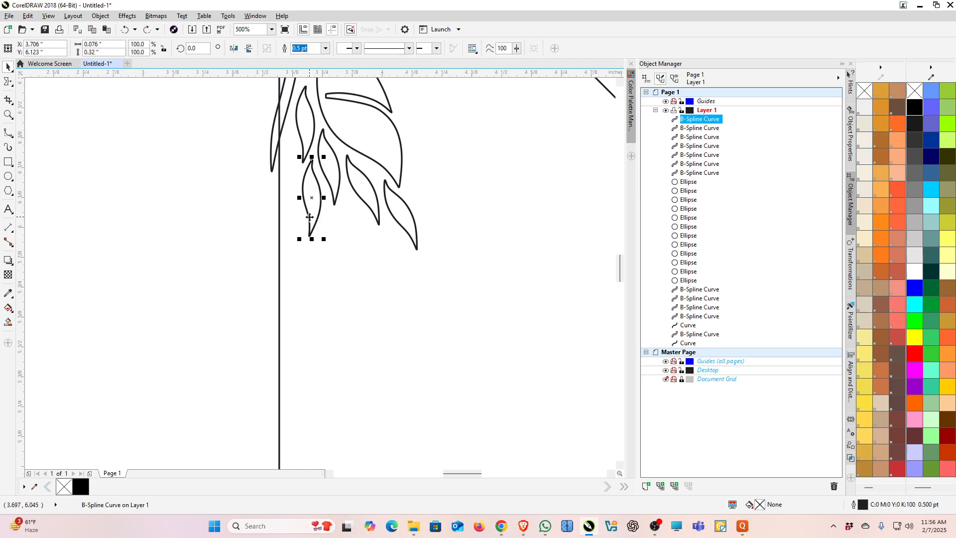
{"action": "left_click", "coordinate": [310, 217]}
{"action": "left_click_drag", "start_coordinate": [324, 242], "coordinate": [324, 215]}
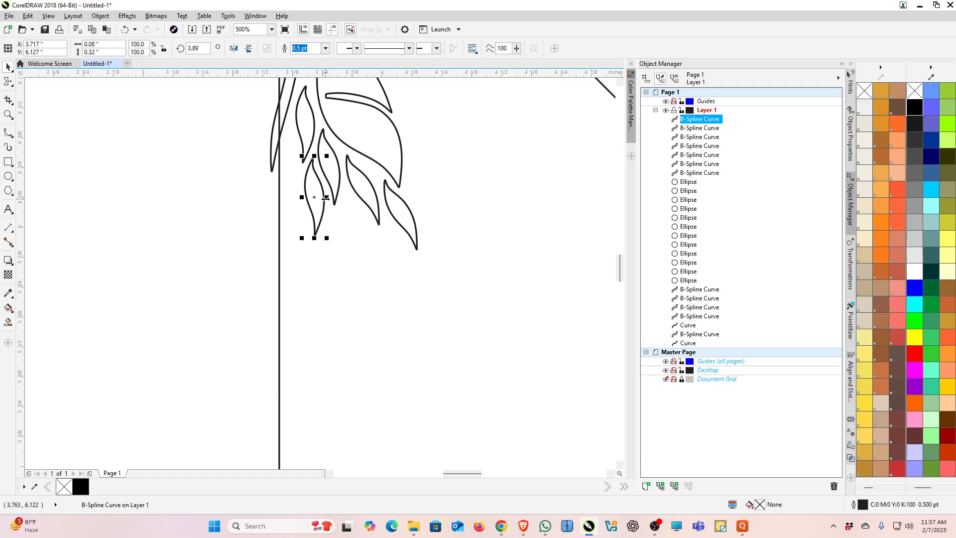
Add three more leaf copies diagonally below the upper row, tilting each to follow it, with the lowest rotated about 8.3°
{"action": "left_click_drag", "start_coordinate": [324, 199], "coordinate": [362, 232]}
{"action": "right_click", "coordinate": [362, 233]}
{"action": "left_click", "coordinate": [362, 232]}
{"action": "left_click_drag", "start_coordinate": [368, 273], "coordinate": [392, 296]}
{"action": "left_click", "coordinate": [397, 314]}
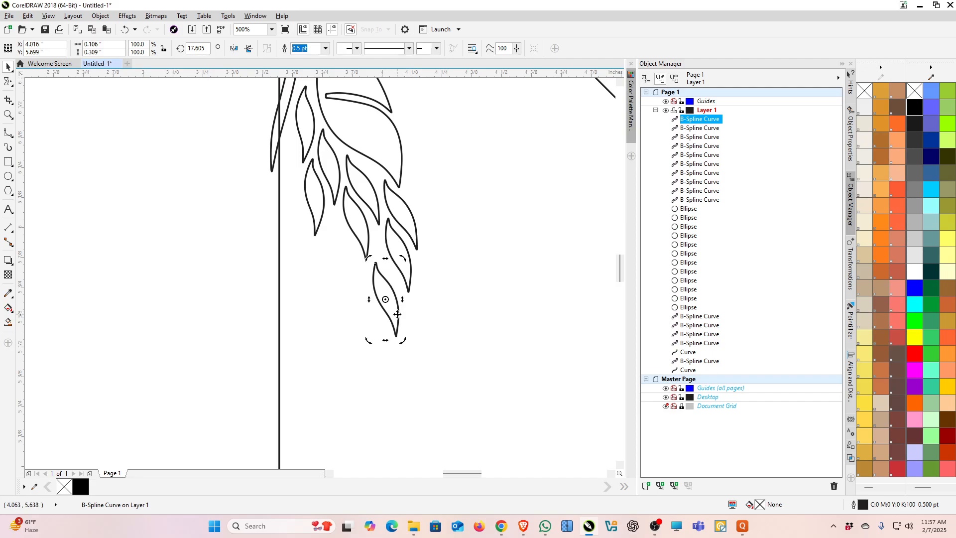
{"action": "left_click_drag", "start_coordinate": [403, 339], "coordinate": [395, 304]}
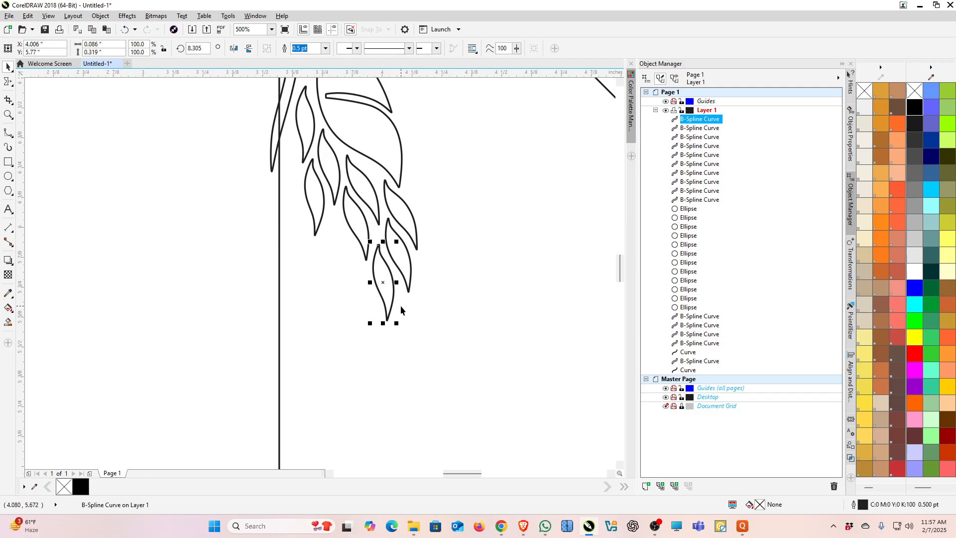
Add a leaf copy rotated about 5.5° to the next row and three more copies around and below it, tilted to fan out
{"action": "left_click_drag", "start_coordinate": [394, 298], "coordinate": [349, 265]}
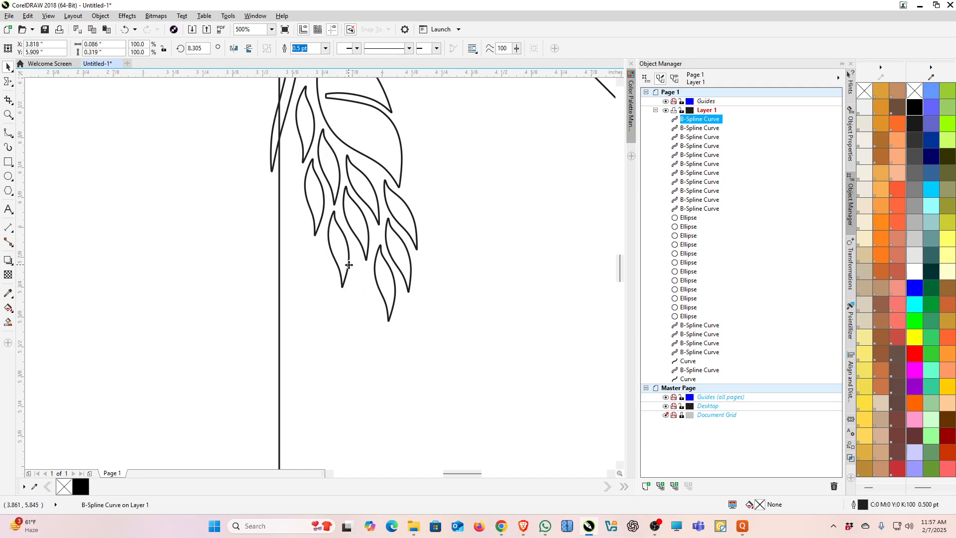
{"action": "left_click", "coordinate": [337, 250]}
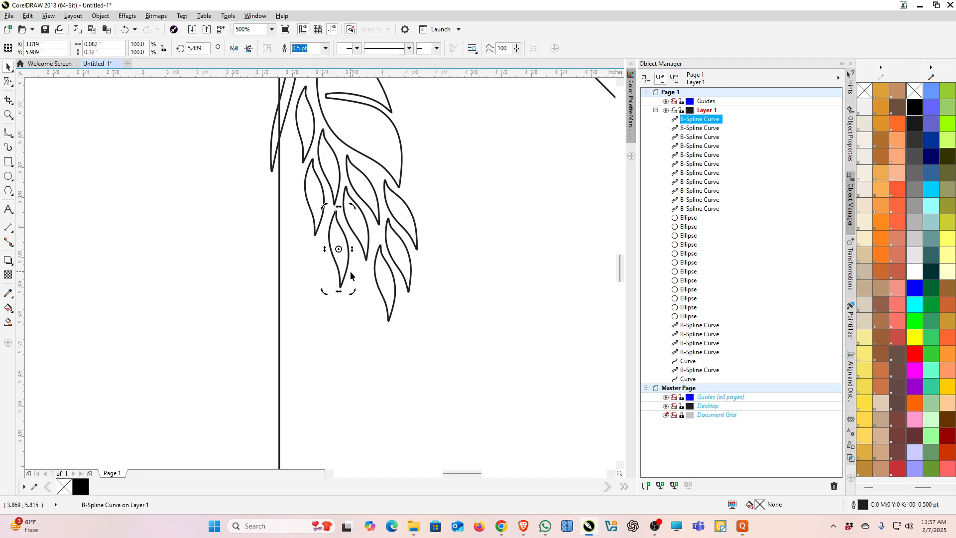
{"action": "left_click_drag", "start_coordinate": [352, 276], "coordinate": [340, 357]}
{"action": "left_click_drag", "start_coordinate": [330, 339], "coordinate": [300, 191]}
{"action": "right_click", "coordinate": [334, 332]}
{"action": "left_click", "coordinate": [334, 332]}
{"action": "left_click", "coordinate": [313, 282]}
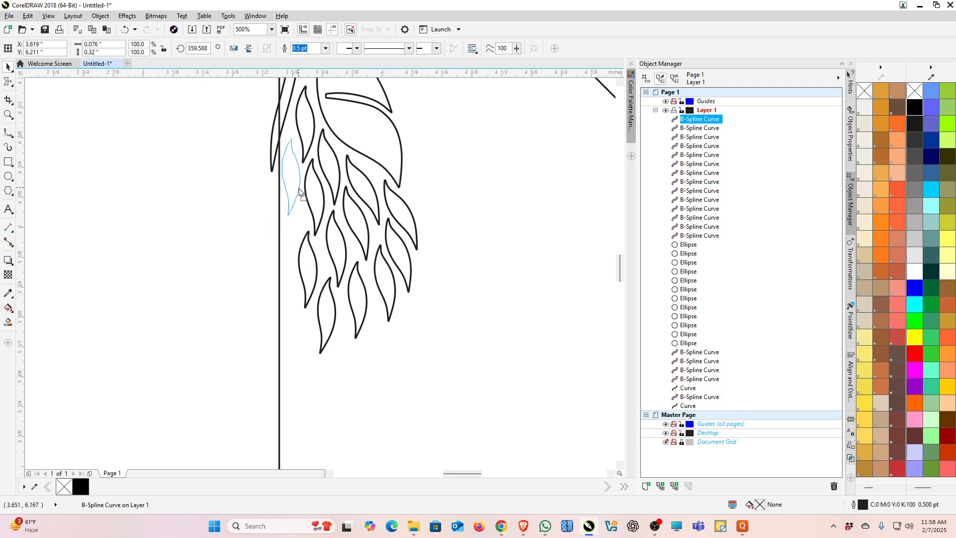
Place leaf copies beside the slender shape's tip and at the cluster's lowest point, rotate the lowest to about 353.5°, and even out the lower leaves' spacing
{"action": "mouse_move", "coordinate": [299, 191]}
{"action": "left_mouse_down"}
{"action": "mouse_move", "coordinate": [282, 249]}
{"action": "mouse_move", "coordinate": [252, 267]}
{"action": "mouse_move", "coordinate": [248, 247]}
{"action": "mouse_move", "coordinate": [306, 382]}
{"action": "mouse_move", "coordinate": [302, 349]}
{"action": "mouse_move", "coordinate": [329, 338]}
{"action": "mouse_move", "coordinate": [291, 282]}
{"action": "mouse_move", "coordinate": [267, 291]}
{"action": "mouse_move", "coordinate": [330, 338]}
{"action": "left_mouse_up"}
{"action": "left_click", "coordinate": [303, 366]}
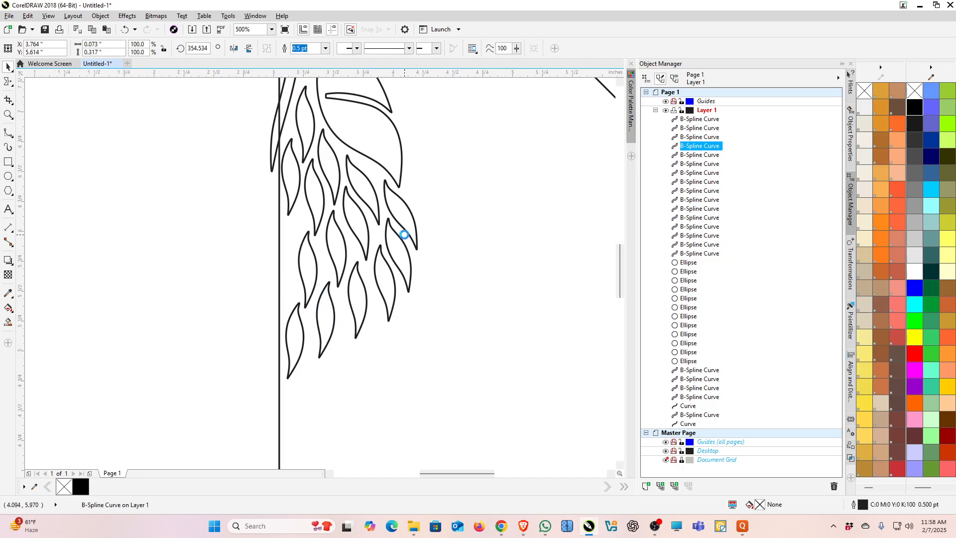
{"action": "scroll", "coordinate": [393, 236], "scroll_direction": "down", "scroll_amount": 3}
{"action": "scroll", "coordinate": [381, 239], "scroll_direction": "up", "scroll_amount": 3}
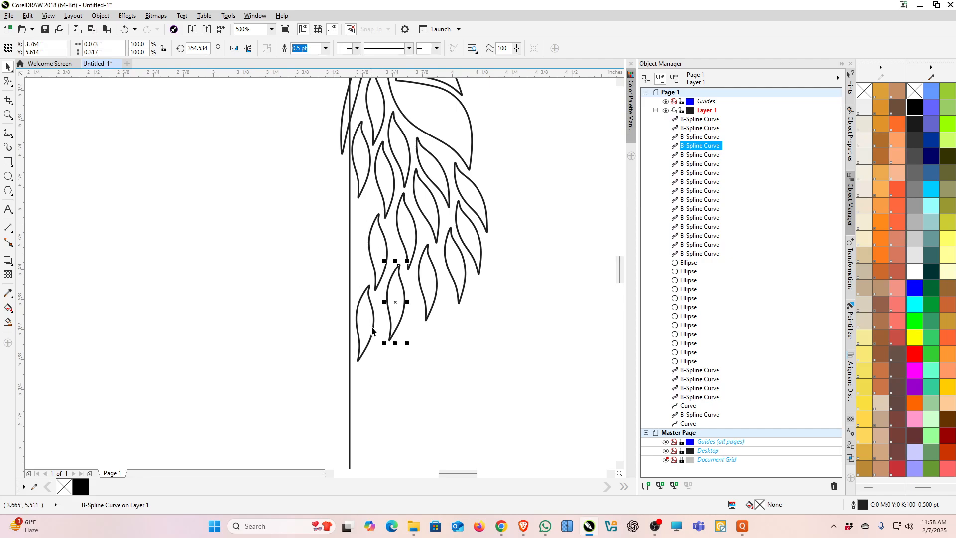
{"action": "left_click_drag", "start_coordinate": [374, 329], "coordinate": [375, 332]}
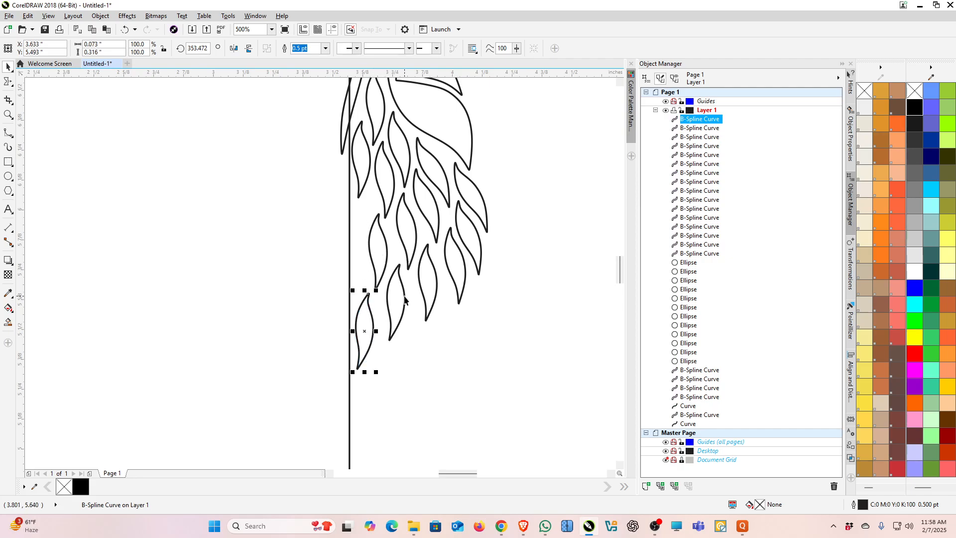
{"action": "left_click_drag", "start_coordinate": [405, 299], "coordinate": [376, 339]}
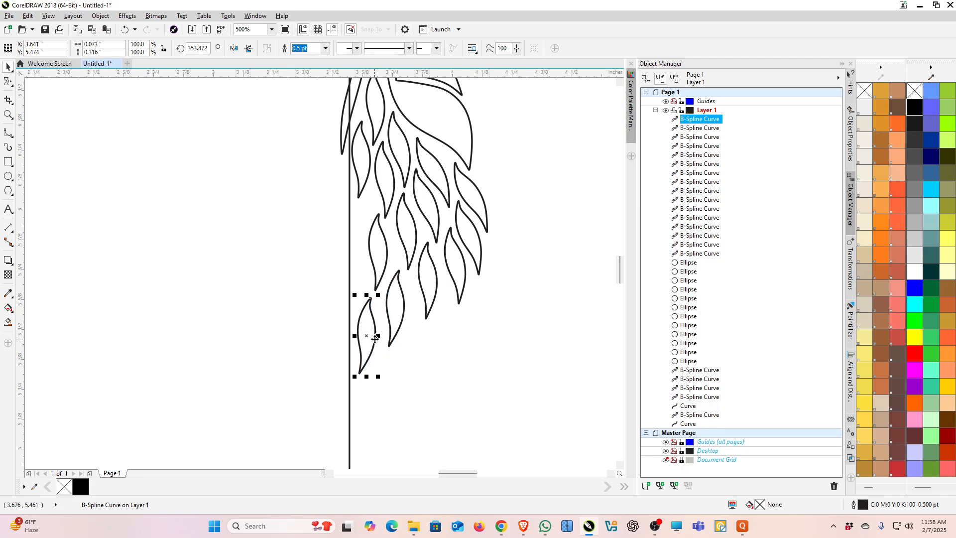
{"action": "left_click", "coordinate": [289, 322]}
{"action": "scroll", "coordinate": [320, 263], "scroll_direction": "down", "scroll_amount": 1}
{"action": "scroll", "coordinate": [324, 249], "scroll_direction": "up", "scroll_amount": 1}
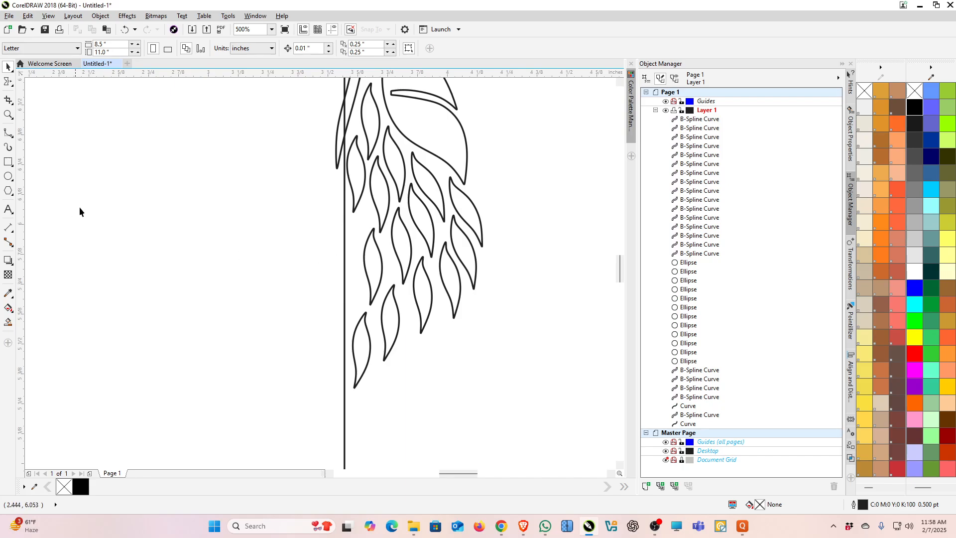
{"action": "left_click", "coordinate": [8, 134]}
{"action": "scroll", "coordinate": [341, 267], "scroll_direction": "up", "scroll_amount": 1}
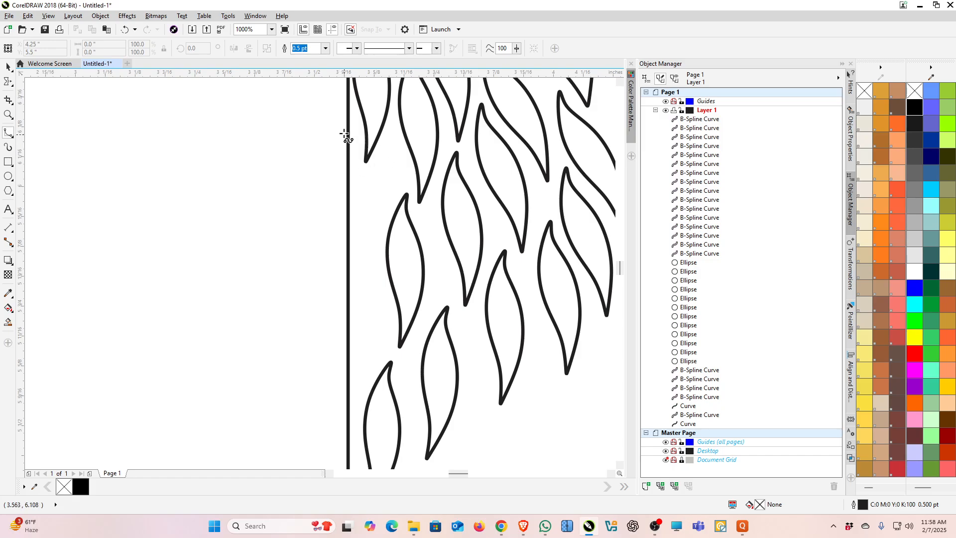
{"action": "left_click", "coordinate": [339, 106]}
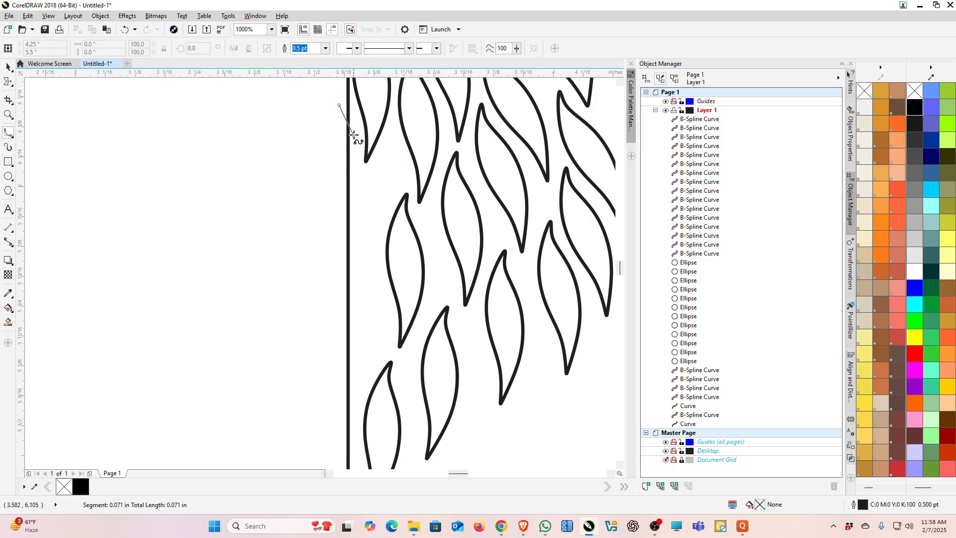
{"action": "left_click", "coordinate": [346, 120]}
{"action": "left_click", "coordinate": [357, 168]}
{"action": "left_click", "coordinate": [371, 187]}
{"action": "left_click", "coordinate": [386, 217]}
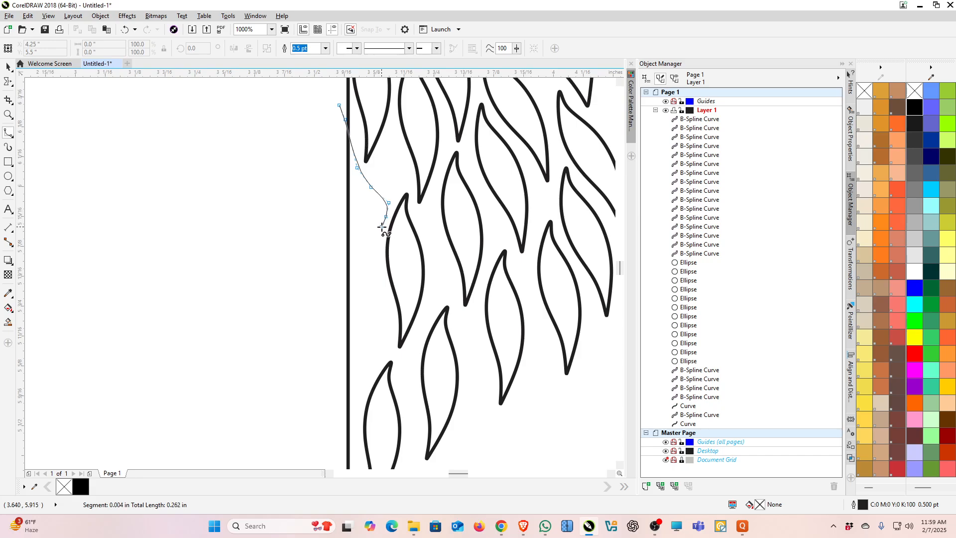
{"action": "key", "text": "Escape"}
Draw a closed jagged B-spline about 0.14 by 0.73 in along the vertical side, with pointed notches fitting between the adjoining leaves
{"action": "left_click", "coordinate": [340, 99]}
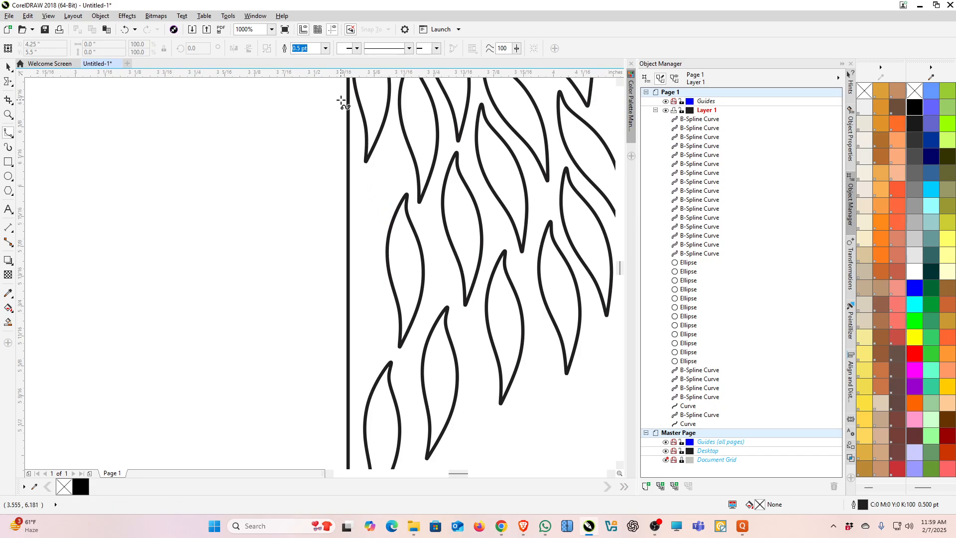
{"action": "left_click", "coordinate": [355, 159]}
{"action": "left_click", "coordinate": [364, 183]}
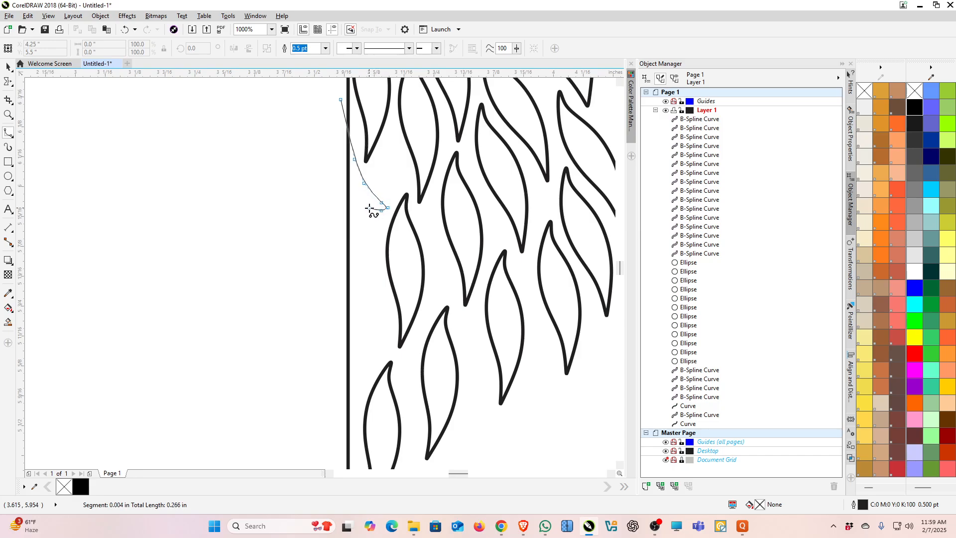
{"action": "left_click", "coordinate": [363, 239]}
{"action": "left_click", "coordinate": [371, 274]}
{"action": "left_click", "coordinate": [393, 312]}
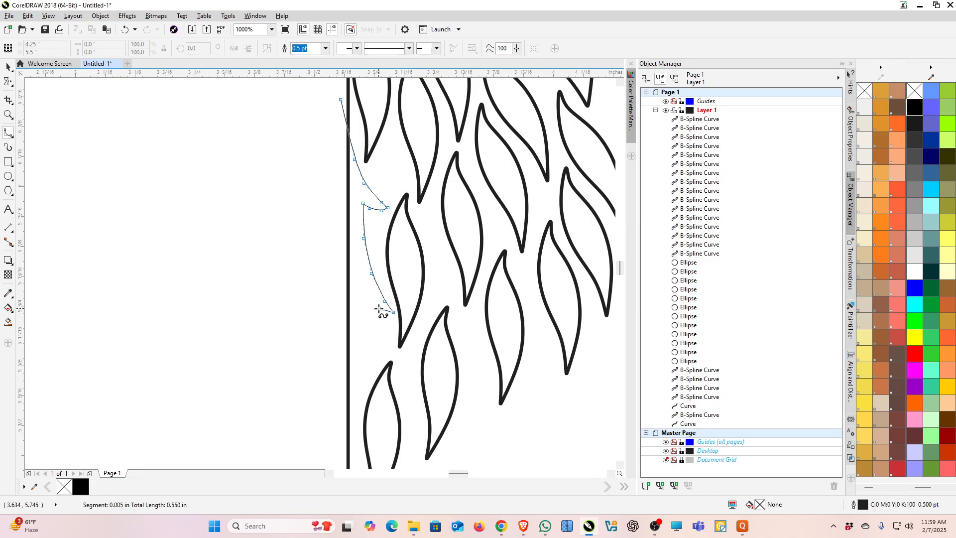
{"action": "left_click", "coordinate": [374, 304]}
{"action": "left_click", "coordinate": [376, 327]}
{"action": "left_click", "coordinate": [363, 377]}
{"action": "left_click", "coordinate": [350, 413]}
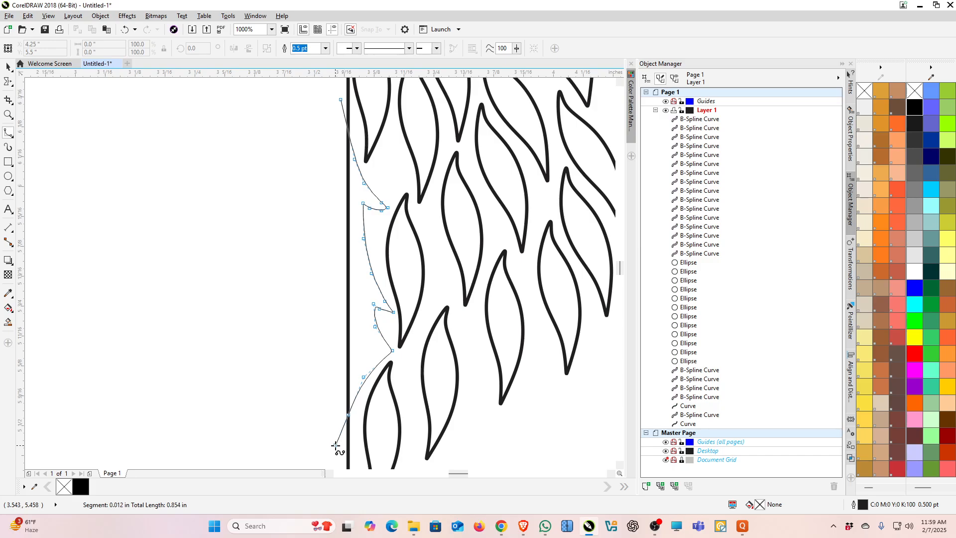
{"action": "left_click", "coordinate": [335, 445]}
{"action": "left_click", "coordinate": [325, 235]}
{"action": "left_click", "coordinate": [326, 107]}
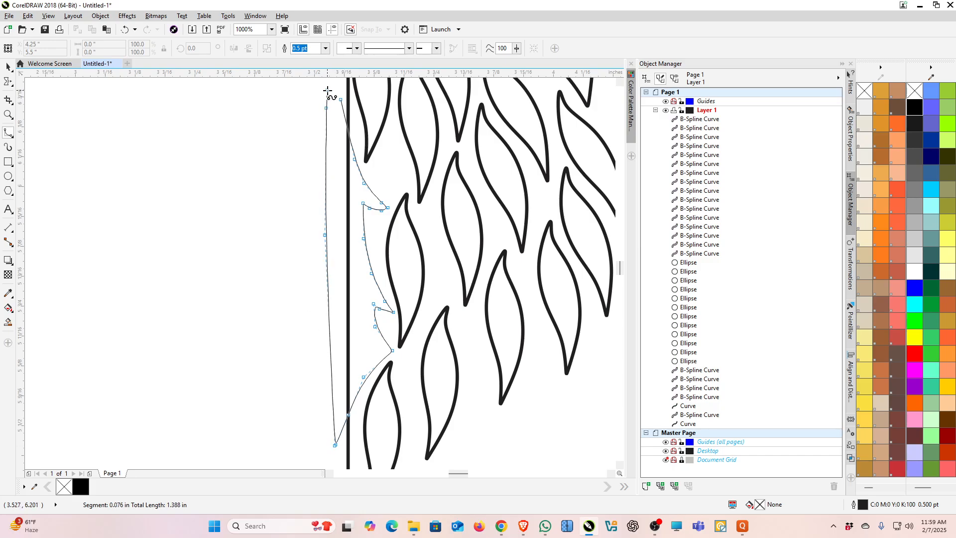
{"action": "left_click", "coordinate": [339, 100]}
{"action": "scroll", "coordinate": [282, 227], "scroll_direction": "down", "scroll_amount": 1}
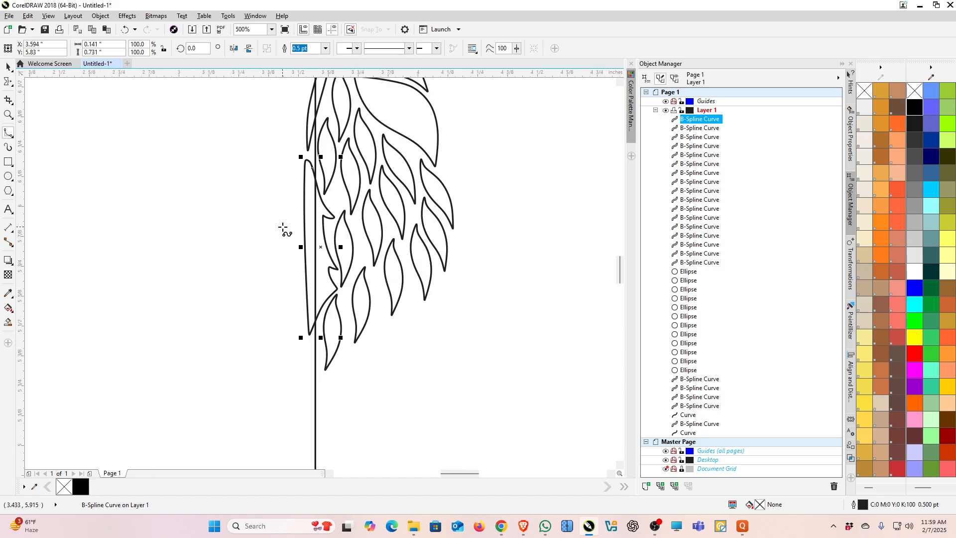
{"action": "left_click", "coordinate": [330, 271]}
{"action": "scroll", "coordinate": [324, 238], "scroll_direction": "down", "scroll_amount": 1}
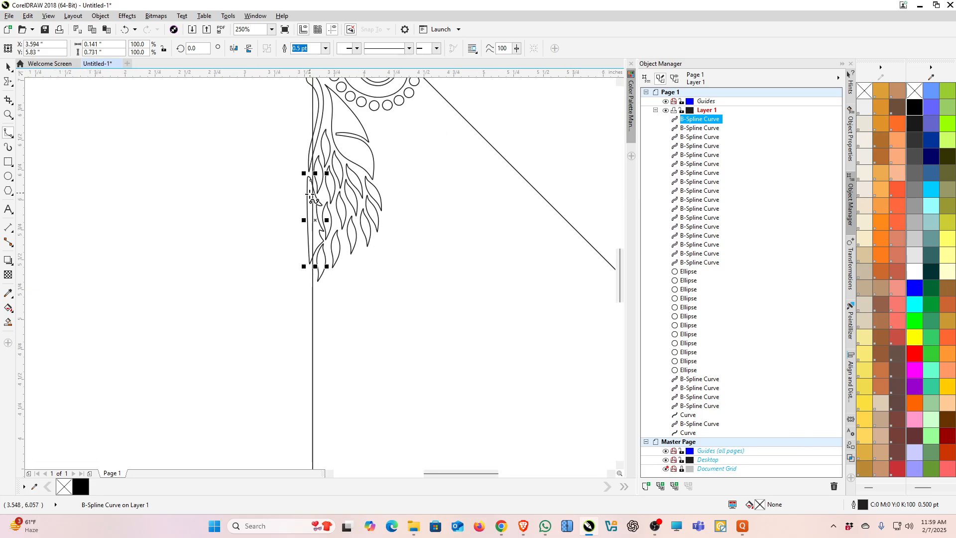
Draw a closed elongated oval B-spline about 0.09 by 0.38 in across the vertical side, just below the jagged shape
{"action": "scroll", "coordinate": [312, 316], "scroll_direction": "up", "scroll_amount": 2}
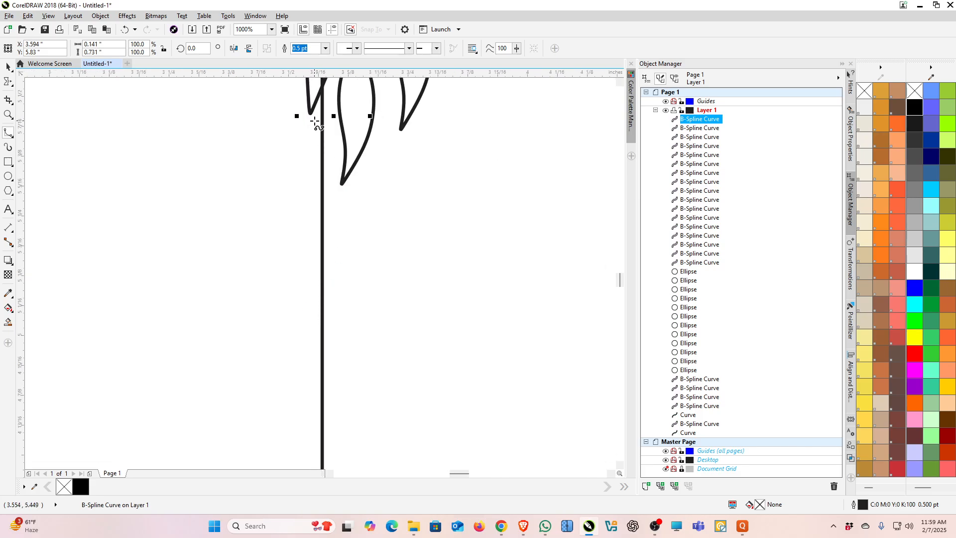
{"action": "left_click", "coordinate": [314, 121]}
{"action": "left_click", "coordinate": [333, 147]}
{"action": "left_click", "coordinate": [338, 188]}
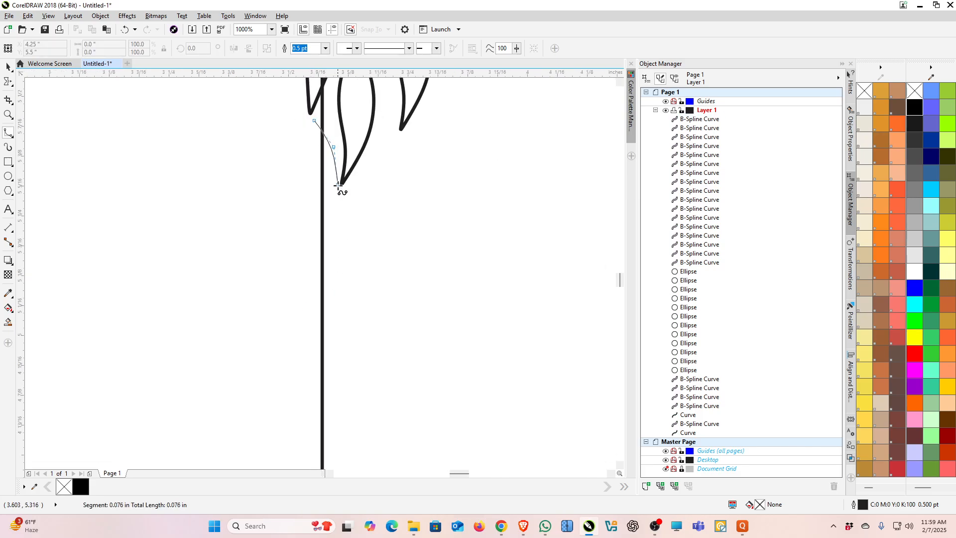
{"action": "left_click", "coordinate": [337, 220]}
{"action": "left_click", "coordinate": [325, 269]}
{"action": "left_click", "coordinate": [309, 319]}
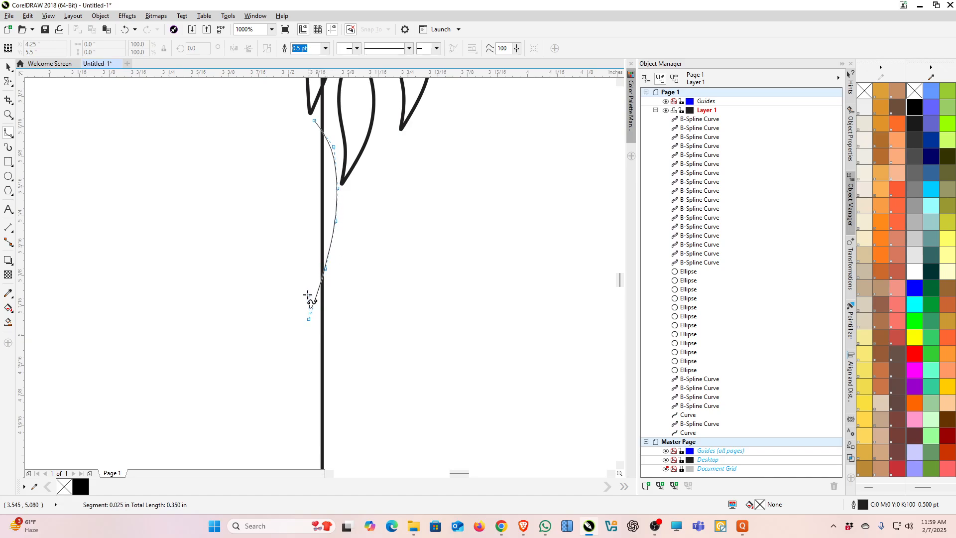
{"action": "left_click", "coordinate": [302, 292]}
{"action": "left_click", "coordinate": [288, 180]}
{"action": "left_click", "coordinate": [314, 121]}
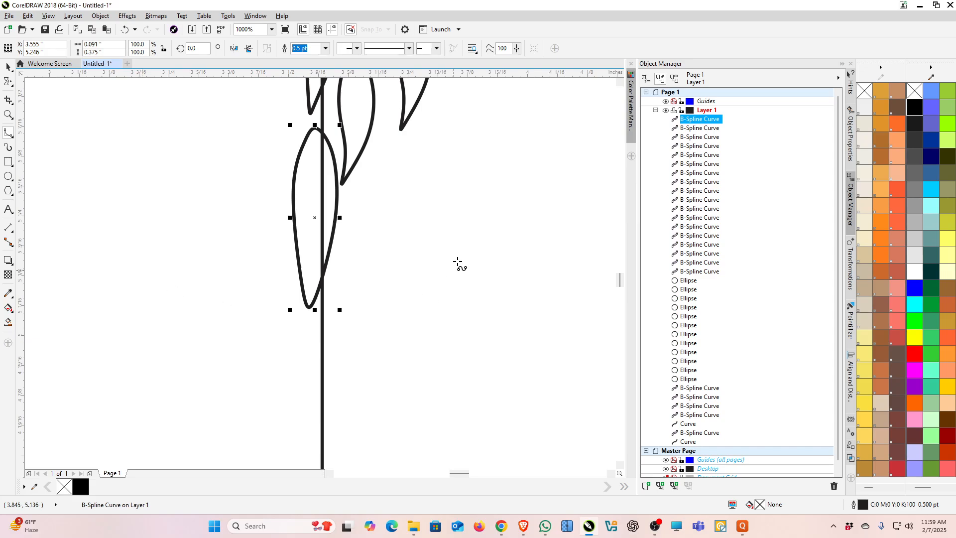
Draw a closed slender wavy B-spline about 0.92 by 0.19 in, running from beneath the row of circles to the triangle's diagonal side
{"action": "scroll", "coordinate": [79, 260], "scroll_direction": "down", "scroll_amount": 3}
{"action": "scroll", "coordinate": [127, 178], "scroll_direction": "up", "scroll_amount": 2}
{"action": "scroll", "coordinate": [134, 167], "scroll_direction": "down", "scroll_amount": 1}
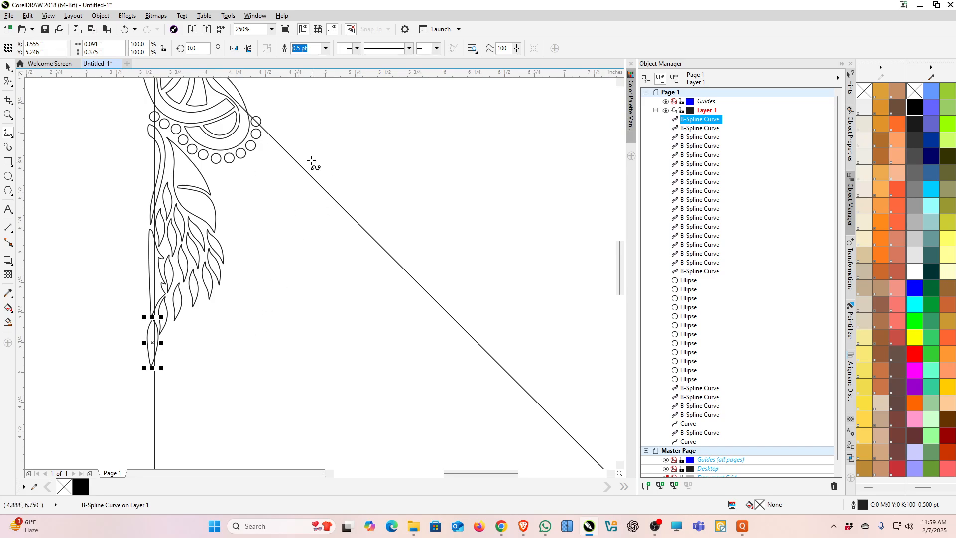
{"action": "scroll", "coordinate": [299, 134], "scroll_direction": "up", "scroll_amount": 1}
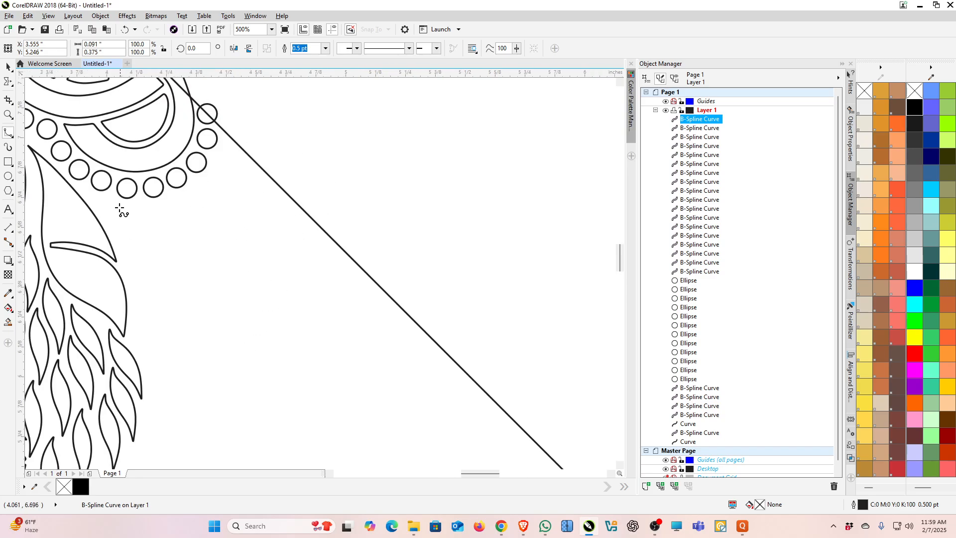
{"action": "left_click", "coordinate": [88, 192]}
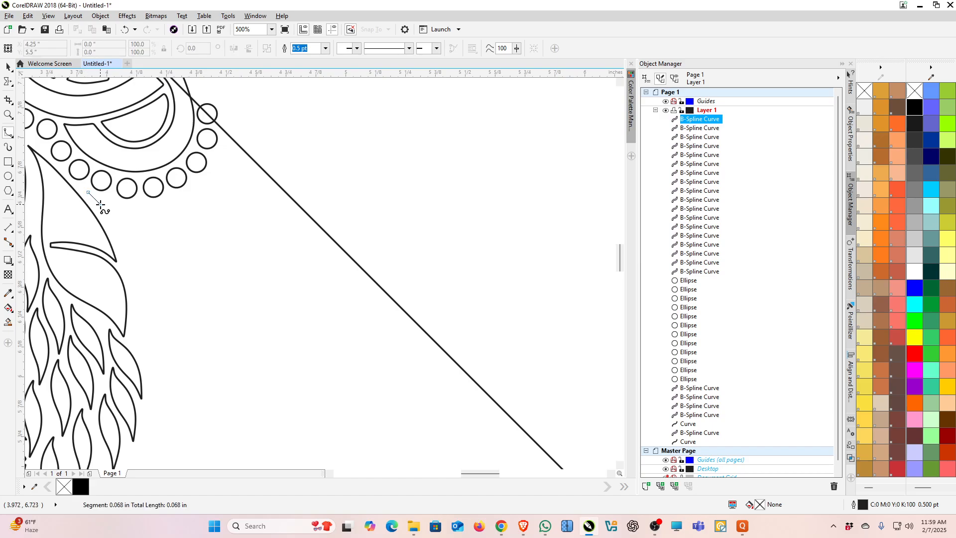
{"action": "left_click", "coordinate": [105, 205]}
{"action": "left_click", "coordinate": [142, 211]}
{"action": "left_click", "coordinate": [192, 196]}
{"action": "left_click", "coordinate": [230, 192]}
{"action": "left_click", "coordinate": [272, 201]}
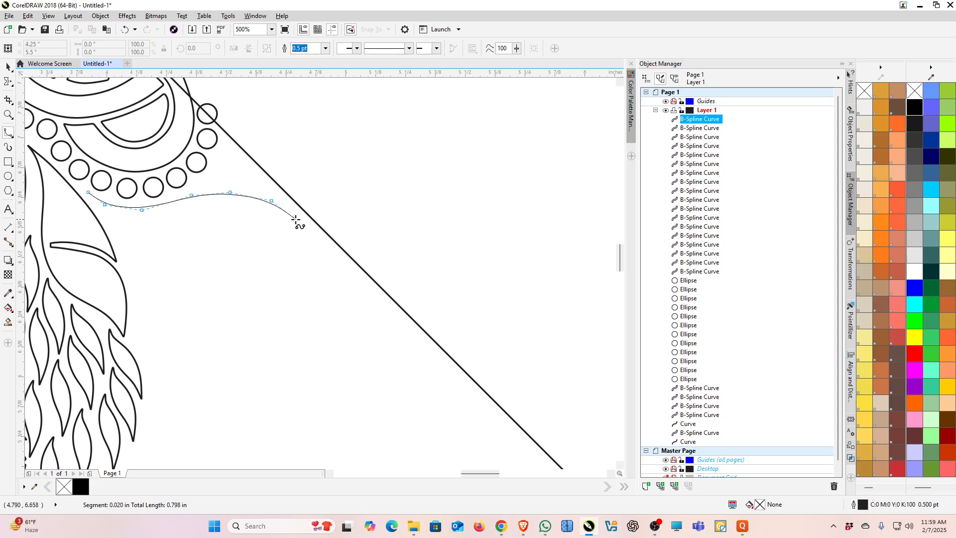
{"action": "left_click", "coordinate": [311, 236]}
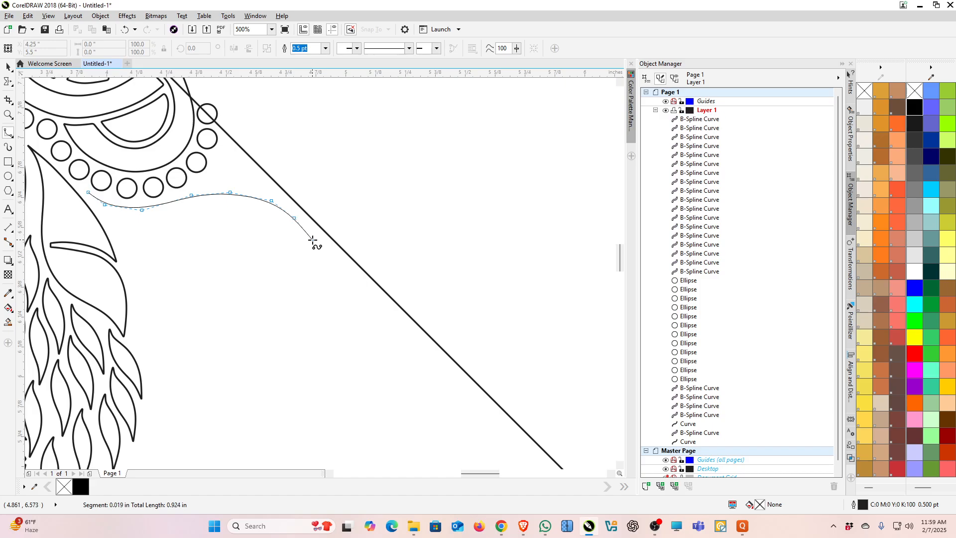
{"action": "left_click", "coordinate": [285, 214]}
{"action": "left_click", "coordinate": [255, 203]}
{"action": "left_click", "coordinate": [208, 199]}
{"action": "left_click", "coordinate": [170, 208]}
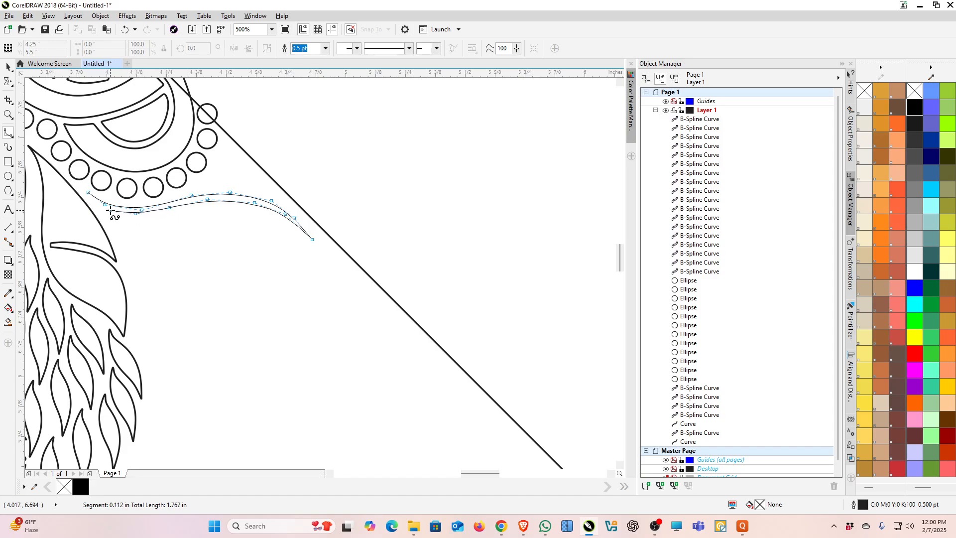
{"action": "left_click", "coordinate": [89, 196]}
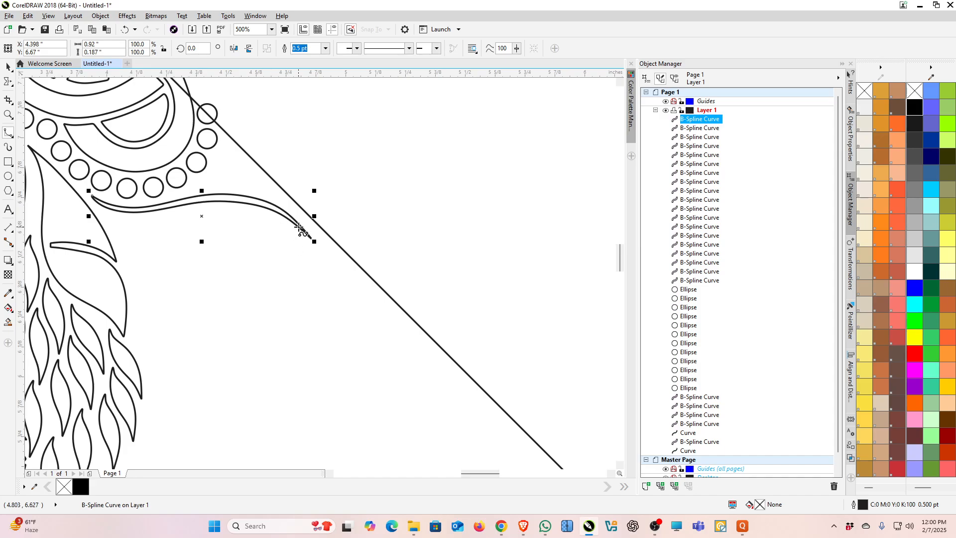
Draw a closed thin B-spline strand about 0.61 by 0.59 in, starting under the wavy shape and curving downward inside the diagonal side
{"action": "left_click", "coordinate": [170, 215]}
{"action": "left_click", "coordinate": [207, 206]}
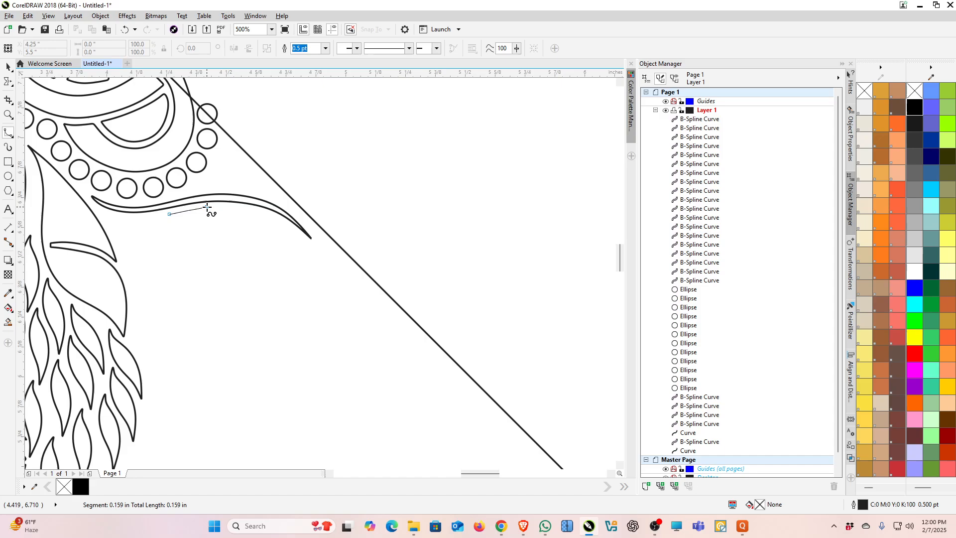
{"action": "left_click", "coordinate": [248, 210]}
{"action": "left_click", "coordinate": [282, 223]}
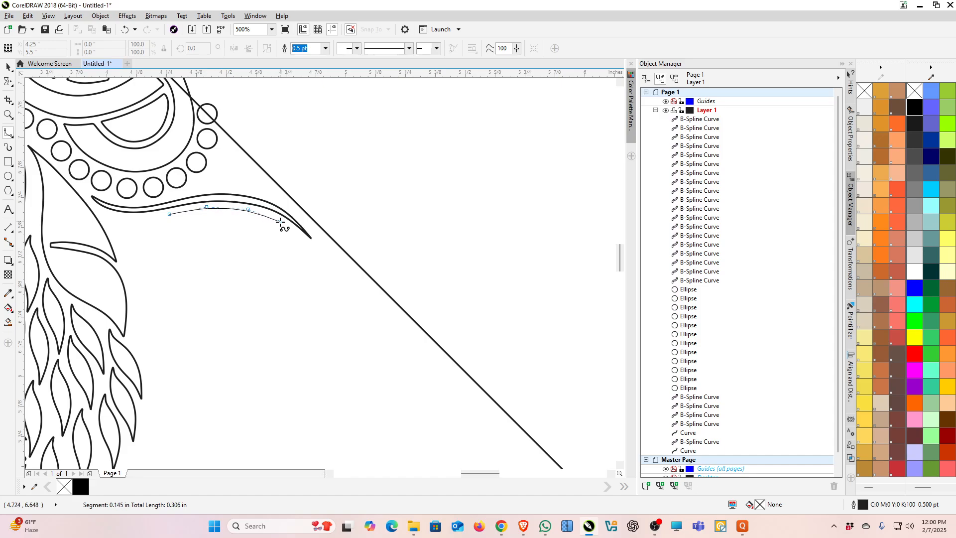
{"action": "left_click", "coordinate": [303, 240]}
{"action": "left_click", "coordinate": [319, 269]}
{"action": "left_click", "coordinate": [325, 299]}
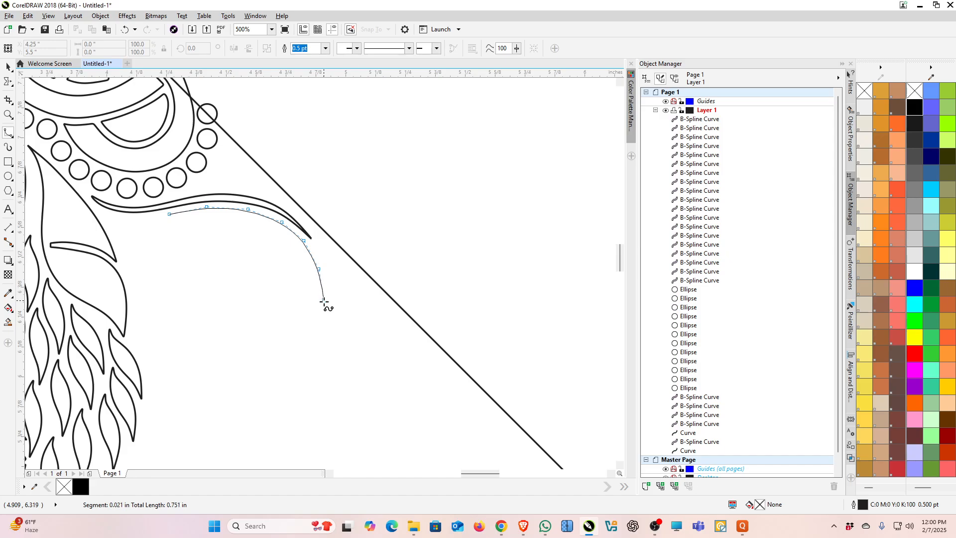
{"action": "left_click", "coordinate": [320, 326]}
{"action": "left_click", "coordinate": [319, 352]}
{"action": "left_click", "coordinate": [313, 330]}
{"action": "left_click", "coordinate": [319, 289]}
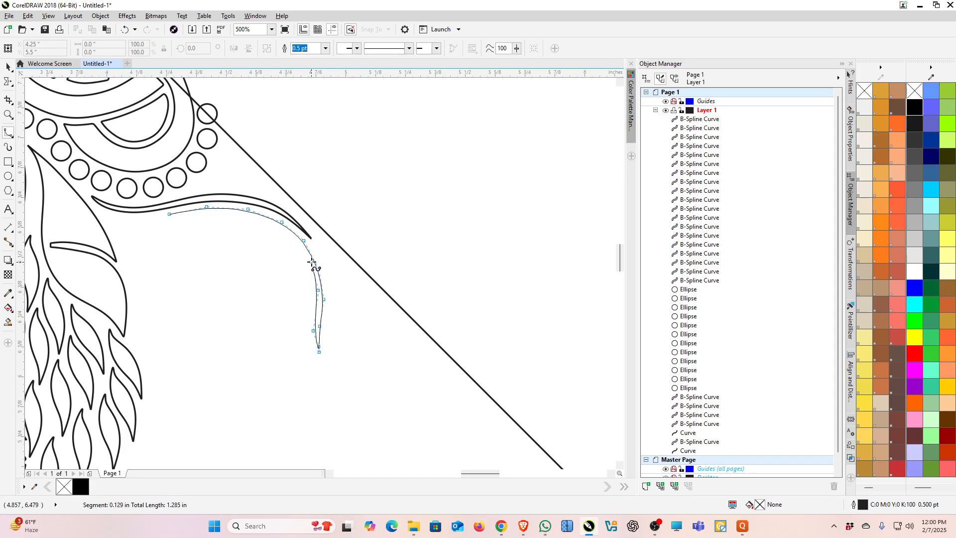
{"action": "left_click", "coordinate": [308, 255]}
{"action": "left_click", "coordinate": [289, 234]}
{"action": "left_click", "coordinate": [257, 217]}
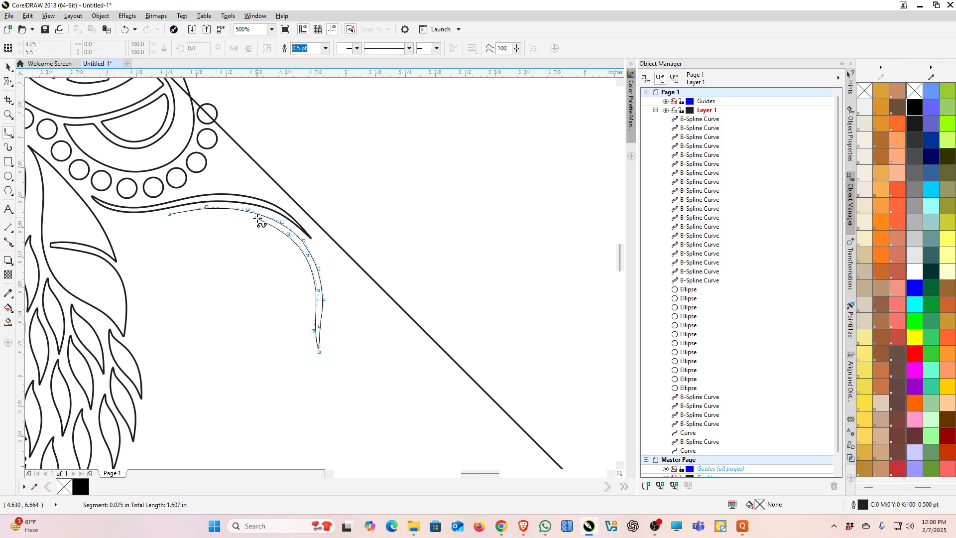
{"action": "left_click", "coordinate": [215, 210]}
{"action": "double_click", "coordinate": [171, 214]}
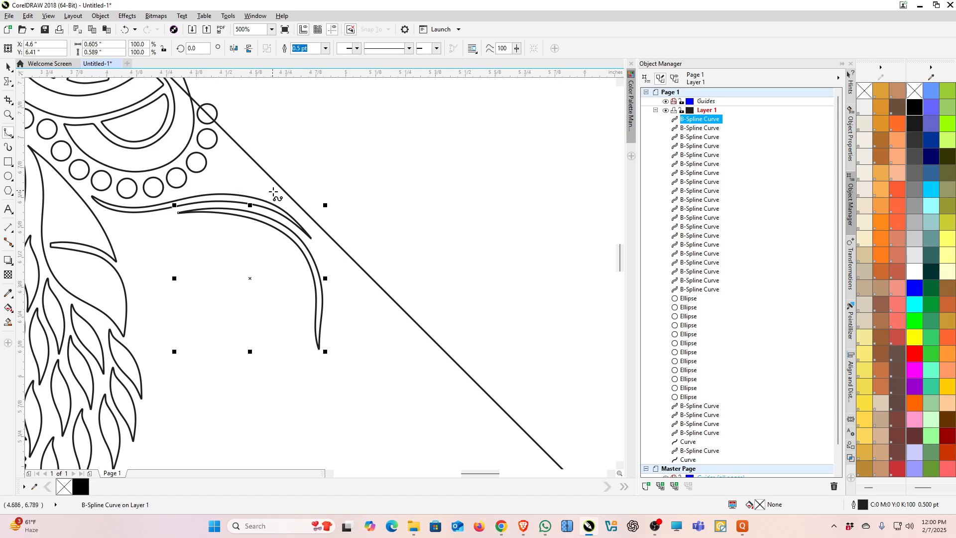
Draw a closed B-spline strand about 0.59 by 0.73 in inside the previous one, curving down and back inward to a pointed tip
{"action": "left_click", "coordinate": [159, 214]}
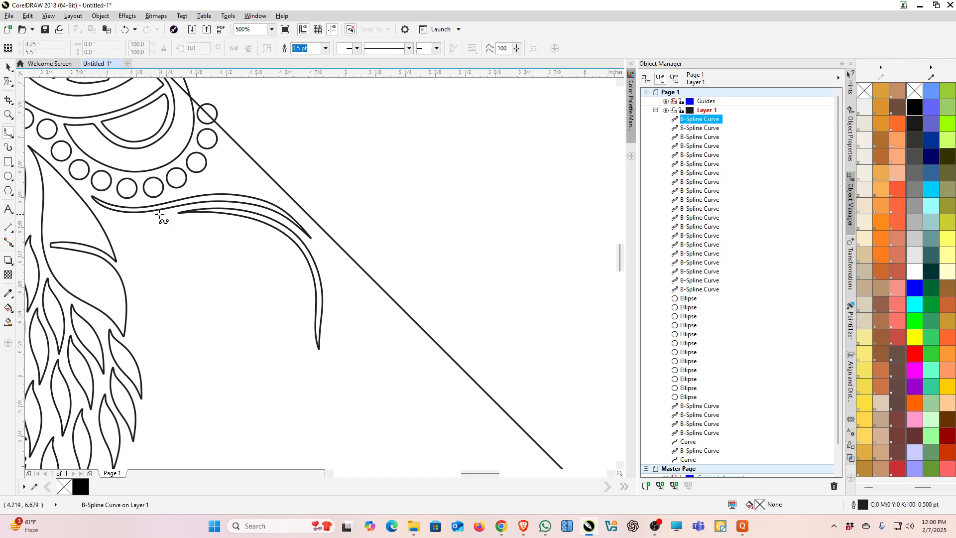
{"action": "left_click", "coordinate": [226, 219]}
{"action": "left_click", "coordinate": [267, 230]}
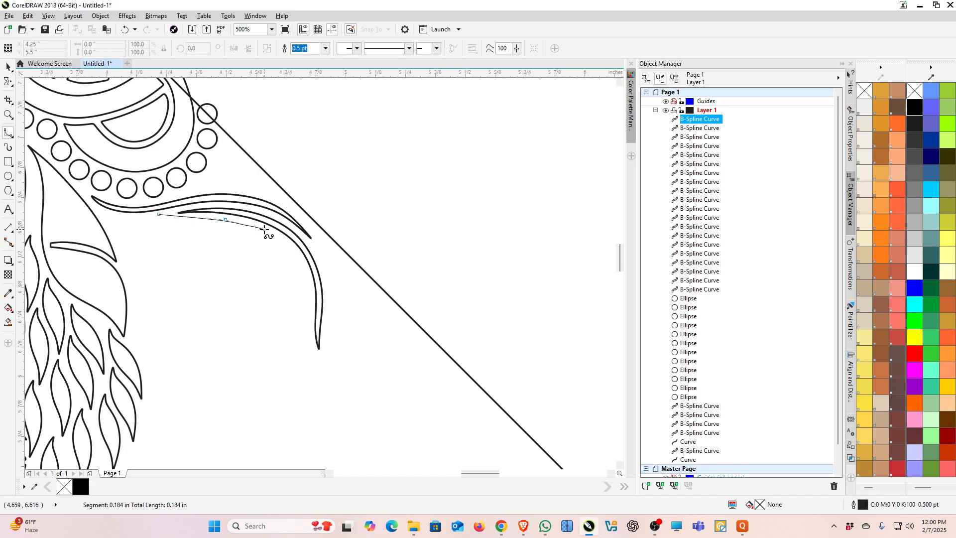
{"action": "left_click", "coordinate": [293, 251]}
{"action": "left_click", "coordinate": [308, 282]}
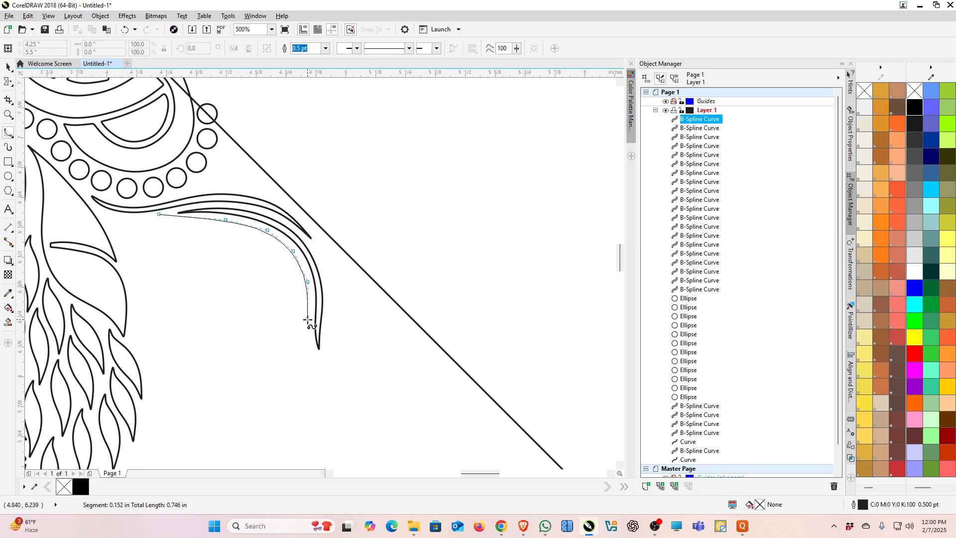
{"action": "left_click", "coordinate": [307, 320]}
{"action": "left_click", "coordinate": [298, 343]}
{"action": "left_click", "coordinate": [278, 365]}
{"action": "left_click", "coordinate": [268, 392]}
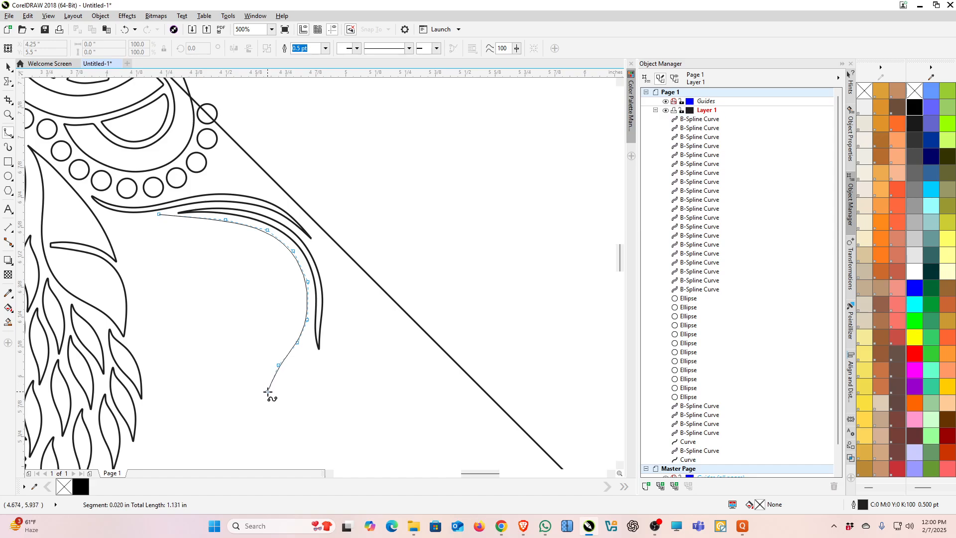
{"action": "left_click", "coordinate": [270, 369]}
{"action": "left_click", "coordinate": [291, 337]}
{"action": "left_click", "coordinate": [301, 306]}
{"action": "left_click", "coordinate": [296, 271]}
{"action": "left_click", "coordinate": [272, 243]}
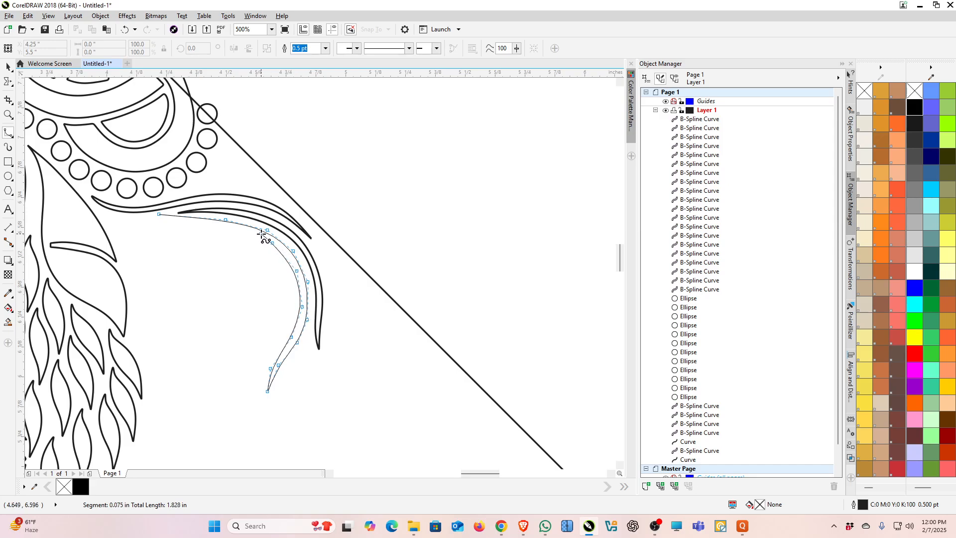
{"action": "left_click", "coordinate": [243, 229]}
{"action": "left_click", "coordinate": [211, 223]}
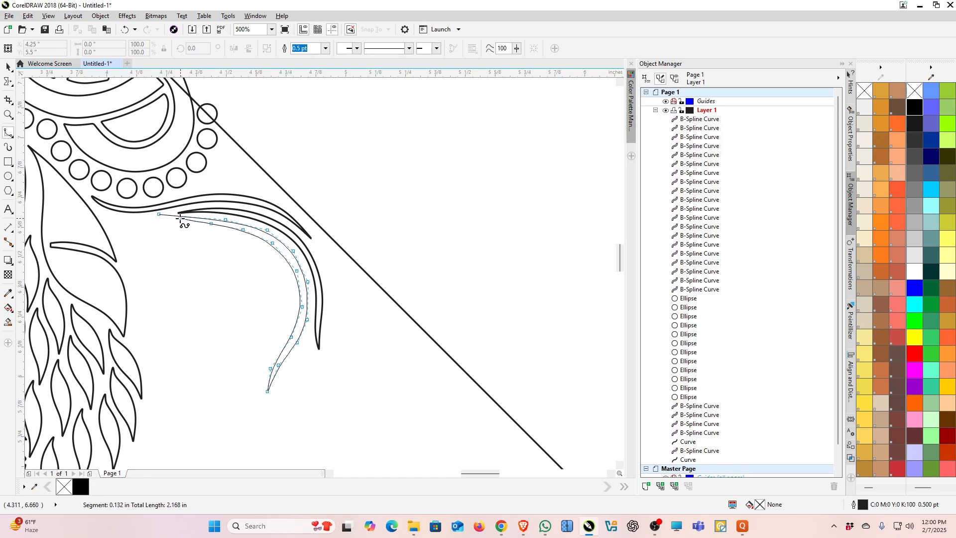
{"action": "left_click", "coordinate": [161, 214]}
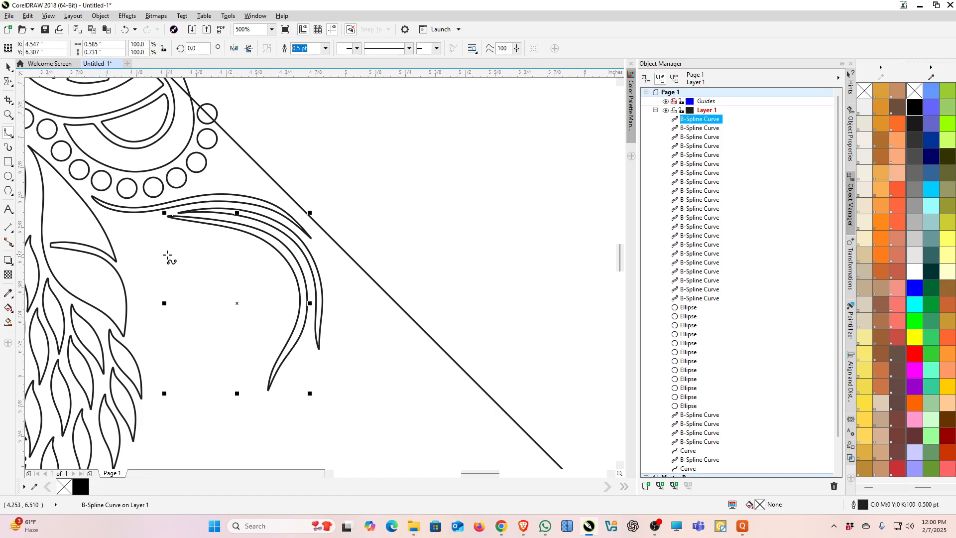
Draw a closed, shorter curved B-spline strand about 0.58 by 0.42 in, nested along the inner side of the previous strand
{"action": "left_click", "coordinate": [152, 219]}
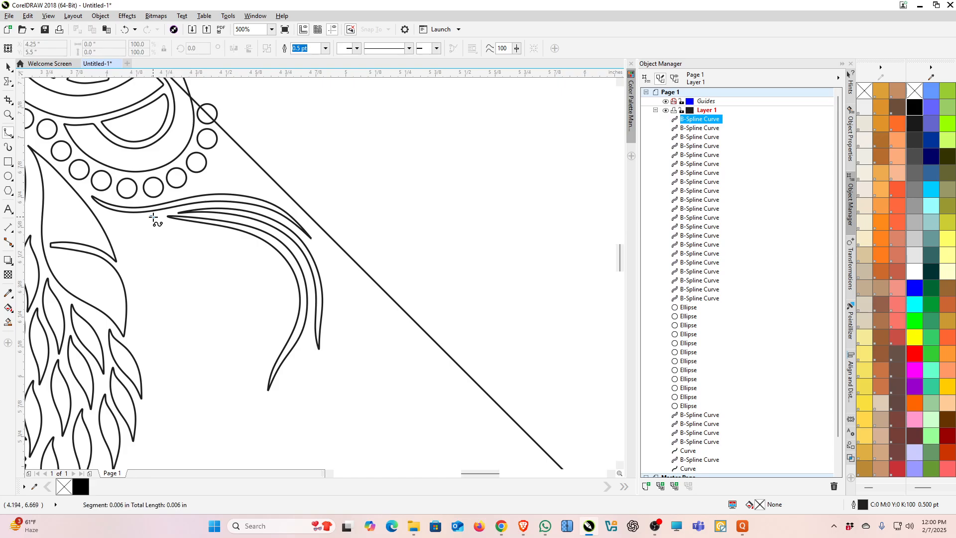
{"action": "left_click", "coordinate": [169, 225]}
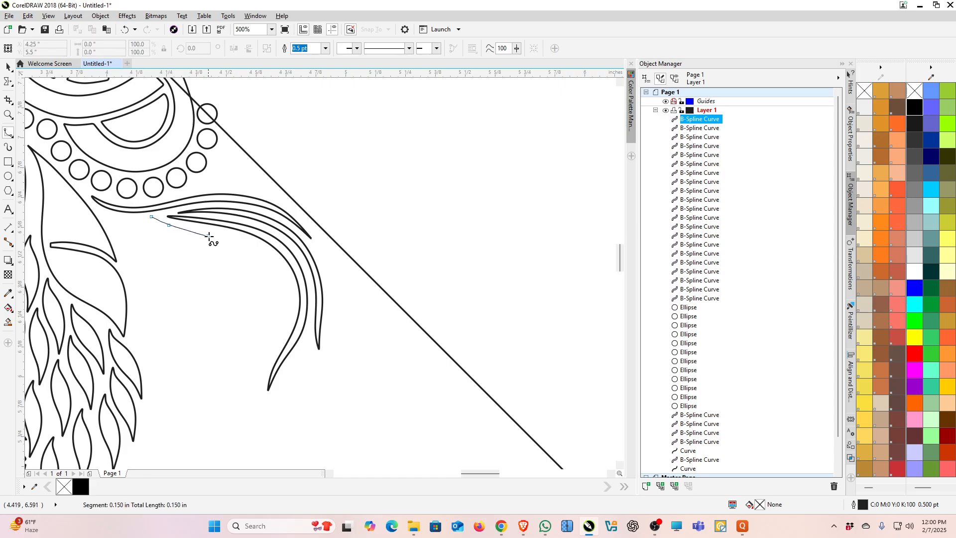
{"action": "left_click", "coordinate": [242, 236]}
{"action": "left_click", "coordinate": [270, 253]}
{"action": "left_click", "coordinate": [285, 273]}
{"action": "left_click", "coordinate": [292, 307]}
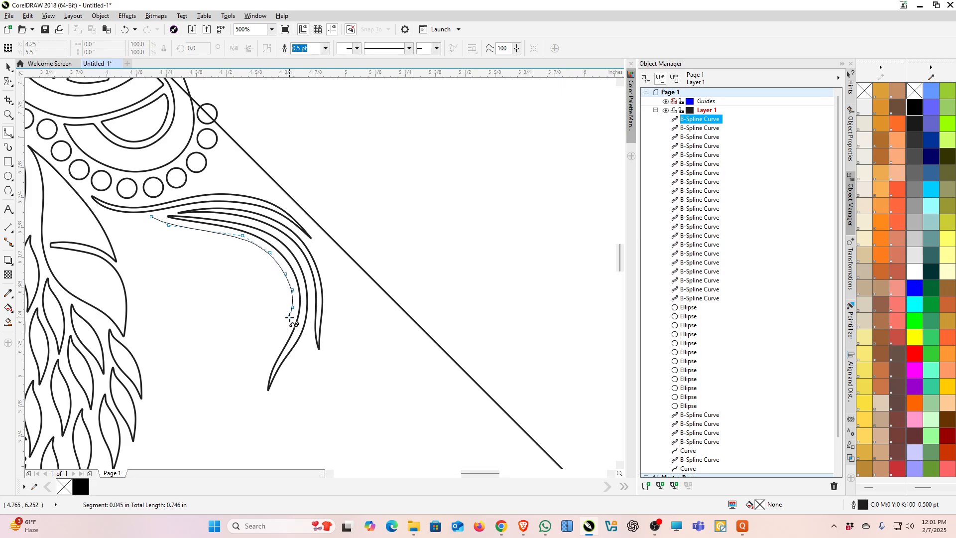
{"action": "left_click", "coordinate": [287, 321]}
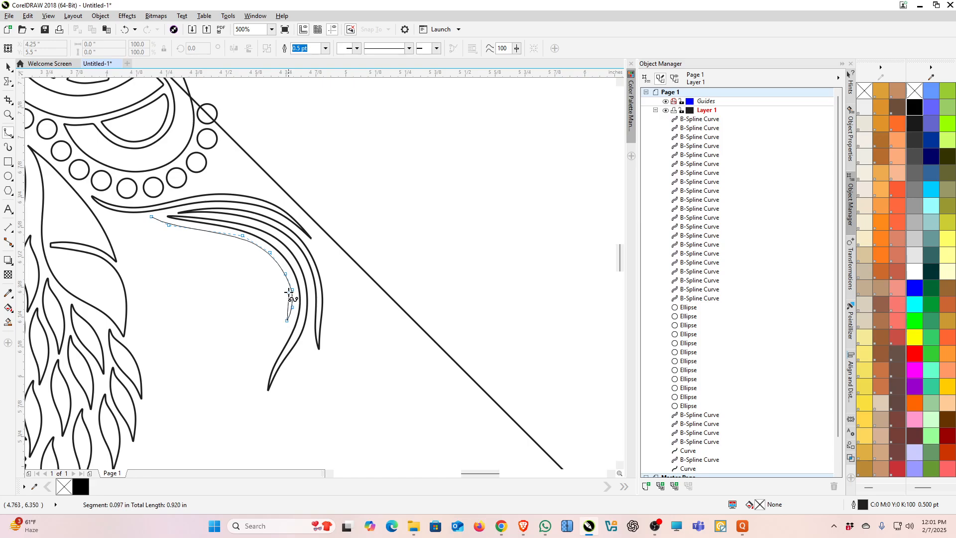
{"action": "left_click", "coordinate": [288, 292]}
{"action": "left_click", "coordinate": [266, 259]}
{"action": "left_click", "coordinate": [236, 244]}
{"action": "left_click", "coordinate": [210, 235]}
{"action": "left_click", "coordinate": [173, 229]}
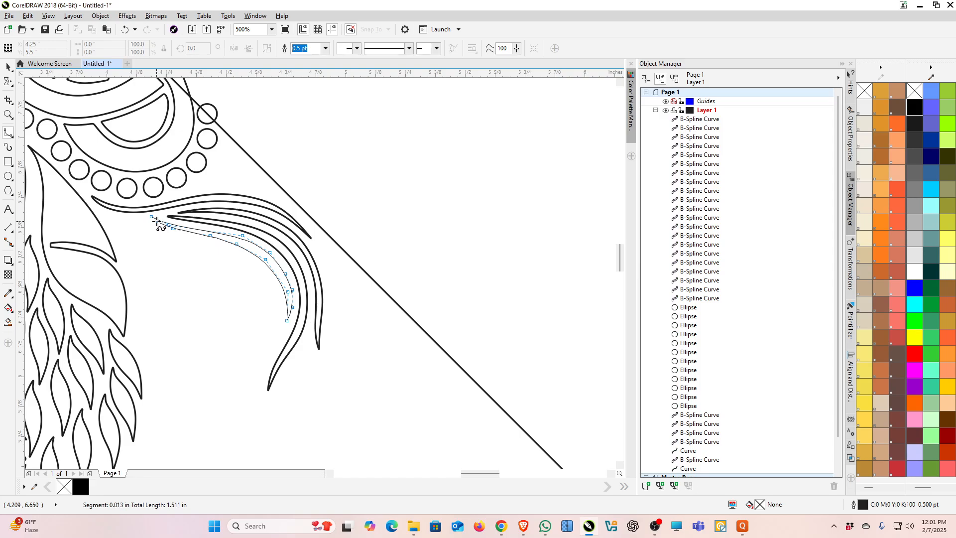
{"action": "left_click", "coordinate": [155, 217]}
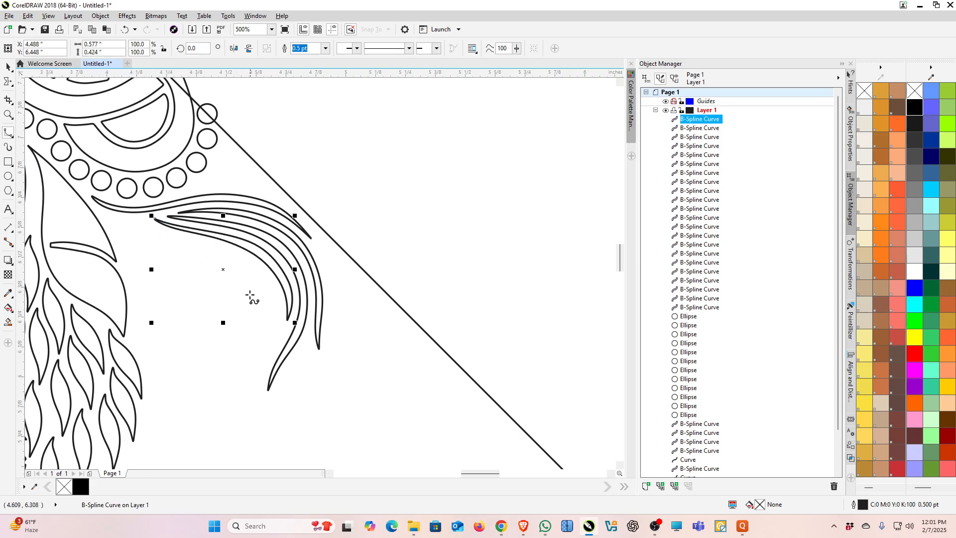
Draw a closed innermost B-spline strand about 0.53 by 0.27 in, sweeping in a shallow S below the nested strands
{"action": "left_click", "coordinate": [140, 217]}
{"action": "left_click", "coordinate": [146, 223]}
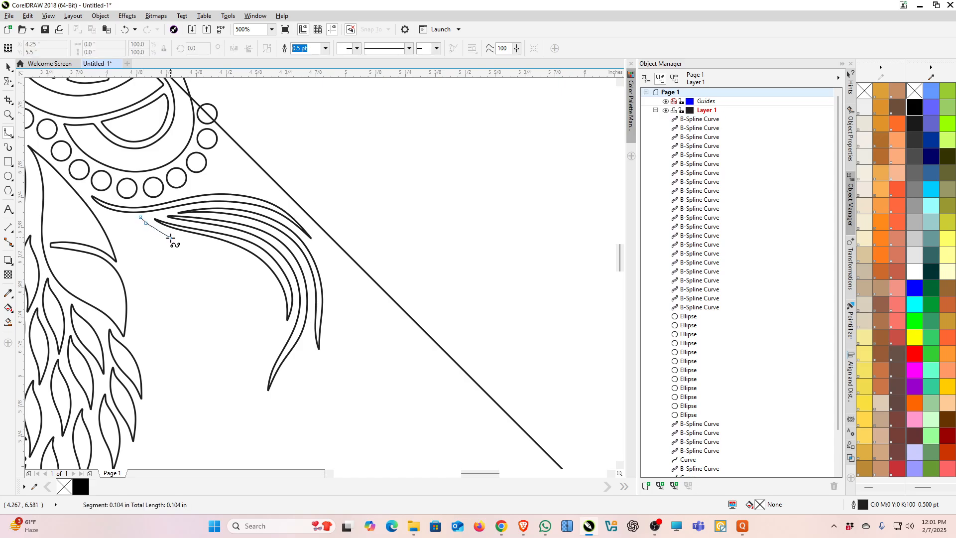
{"action": "left_click", "coordinate": [170, 237]}
{"action": "left_click", "coordinate": [212, 246]}
{"action": "left_click", "coordinate": [237, 254]}
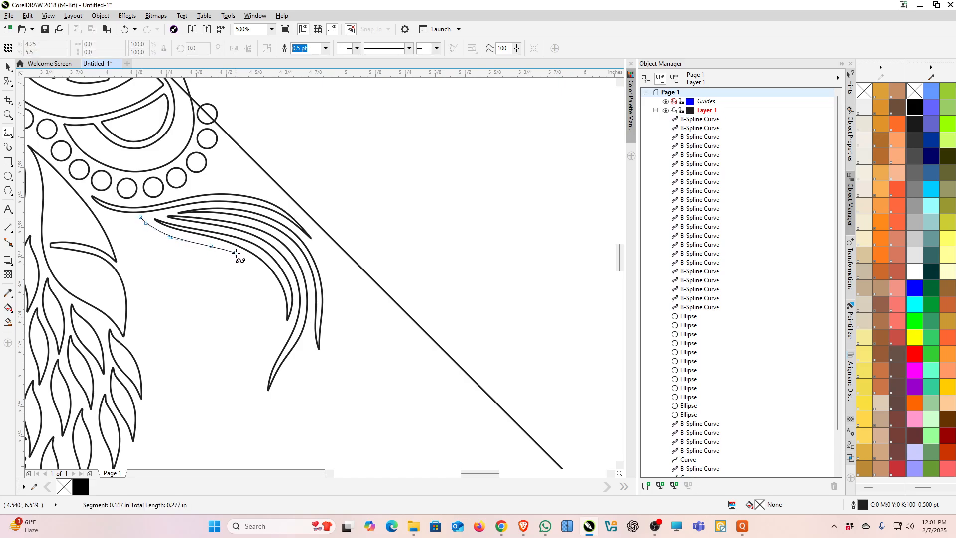
{"action": "left_click", "coordinate": [263, 272]}
{"action": "double_click", "coordinate": [269, 283]}
{"action": "left_click", "coordinate": [269, 284]}
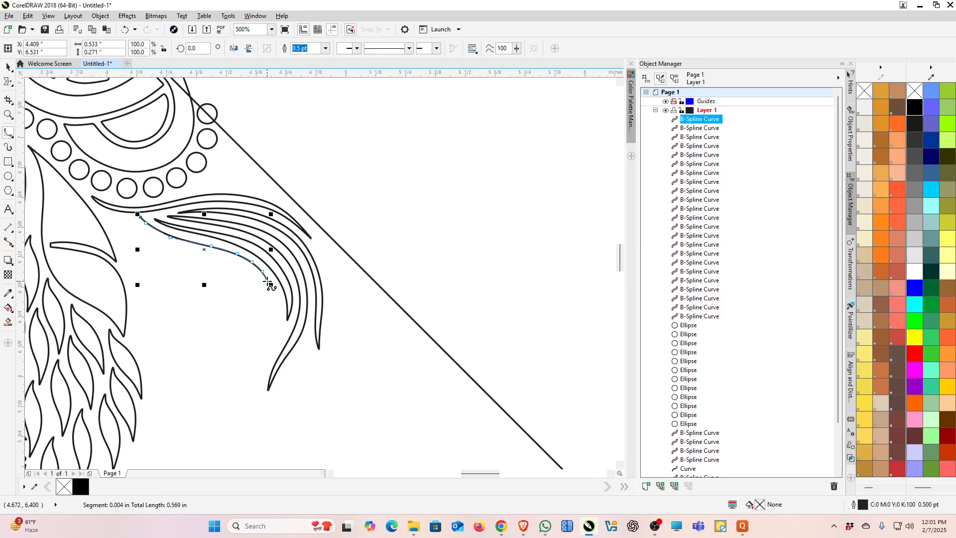
{"action": "left_click", "coordinate": [215, 255]}
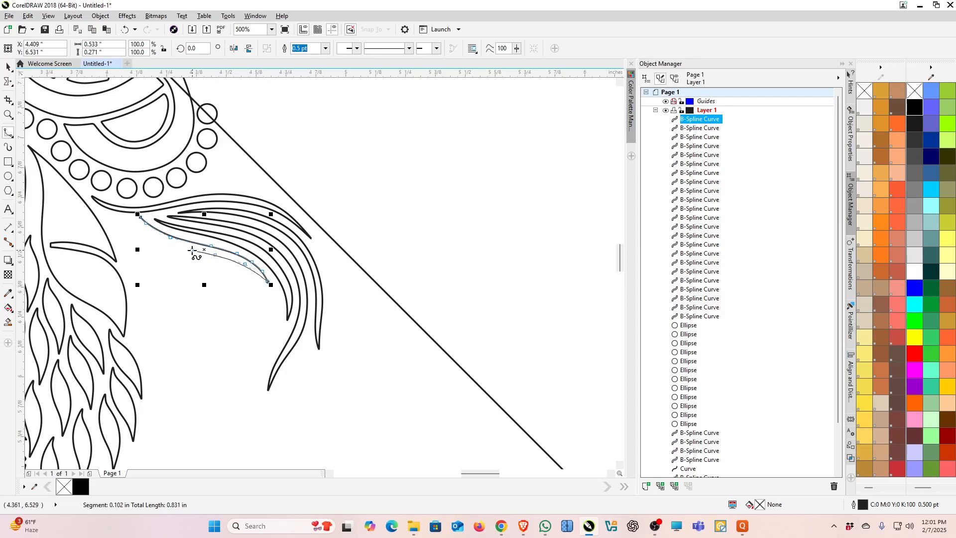
{"action": "left_click", "coordinate": [181, 247]}
{"action": "left_click", "coordinate": [156, 236]}
{"action": "left_click", "coordinate": [140, 218]}
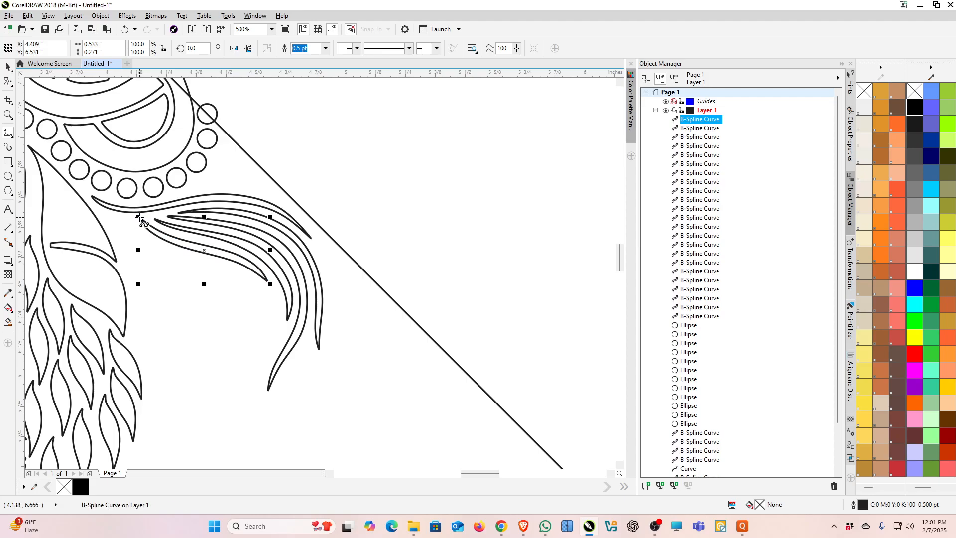
Draw a closed hook-shaped B-spline about 0.31 by 0.42 in under the innermost strand, curling around to an upturned tip
{"action": "left_click", "coordinate": [238, 272]}
{"action": "left_click", "coordinate": [254, 280]}
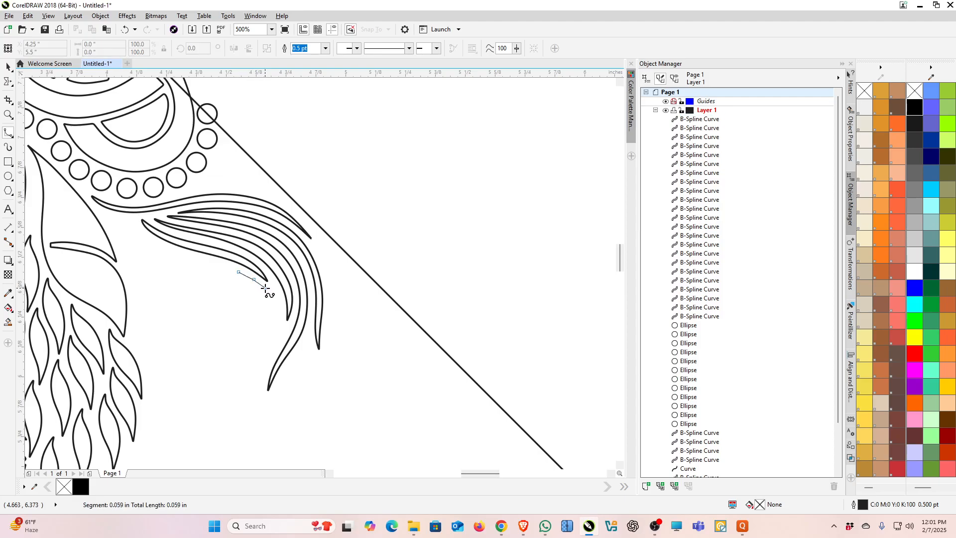
{"action": "left_click", "coordinate": [270, 296]}
{"action": "left_click", "coordinate": [278, 315]}
{"action": "left_click", "coordinate": [279, 334]}
{"action": "left_click", "coordinate": [269, 358]}
{"action": "left_click", "coordinate": [202, 352]}
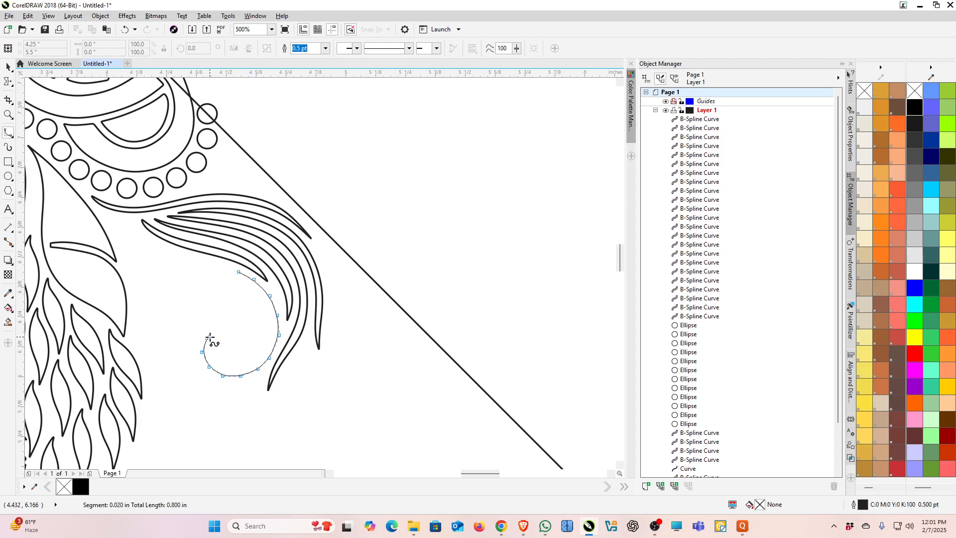
{"action": "left_click", "coordinate": [215, 333]}
{"action": "left_click", "coordinate": [217, 364]}
{"action": "left_click", "coordinate": [228, 368]}
{"action": "left_click", "coordinate": [246, 367]}
{"action": "left_click", "coordinate": [266, 352]}
{"action": "left_click", "coordinate": [272, 329]}
{"action": "left_click", "coordinate": [273, 310]}
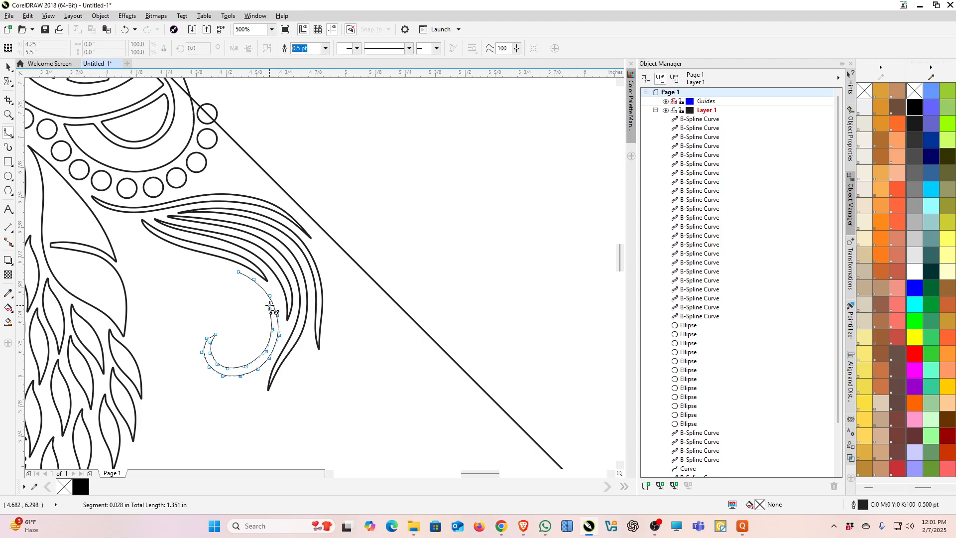
{"action": "left_click", "coordinate": [252, 280]}
{"action": "double_click", "coordinate": [240, 273]}
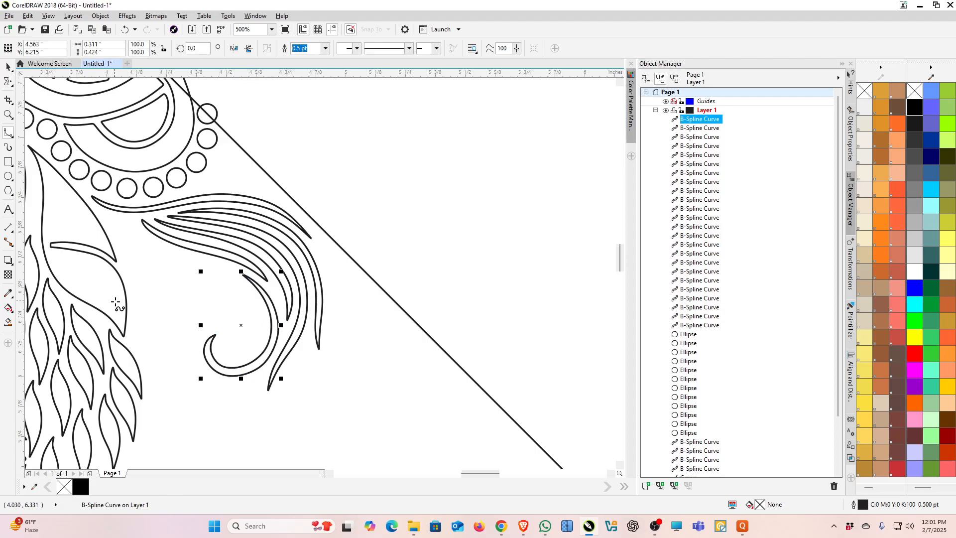
Draw a closed, slim curved B-spline strand about 0.26 by 0.42 in, nested inside the hook-shaped strand and tapering at both ends
{"action": "left_click", "coordinate": [191, 255]}
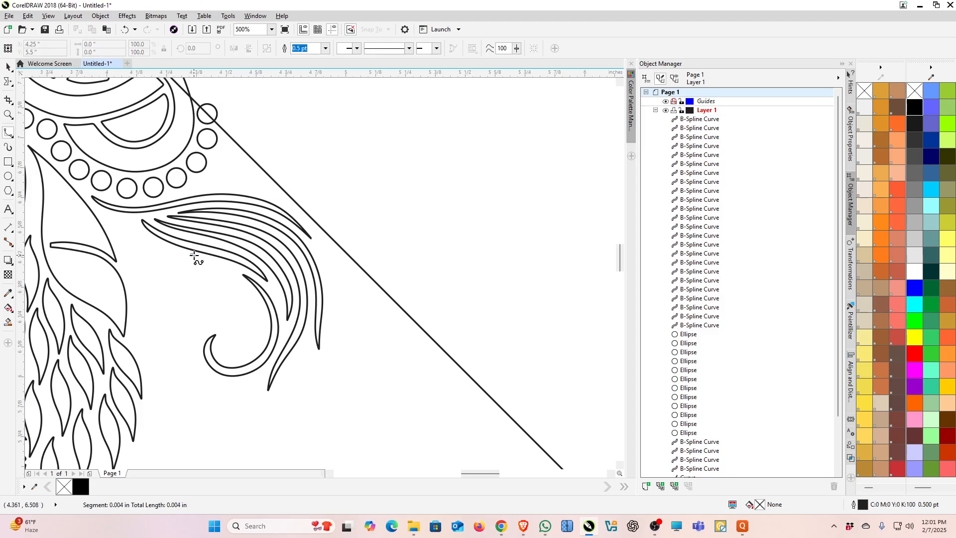
{"action": "left_click", "coordinate": [218, 266]}
{"action": "left_click", "coordinate": [236, 278]}
{"action": "left_click", "coordinate": [248, 295]}
{"action": "left_click", "coordinate": [257, 314]}
{"action": "left_click", "coordinate": [255, 350]}
{"action": "left_click", "coordinate": [248, 357]}
{"action": "left_click", "coordinate": [256, 338]}
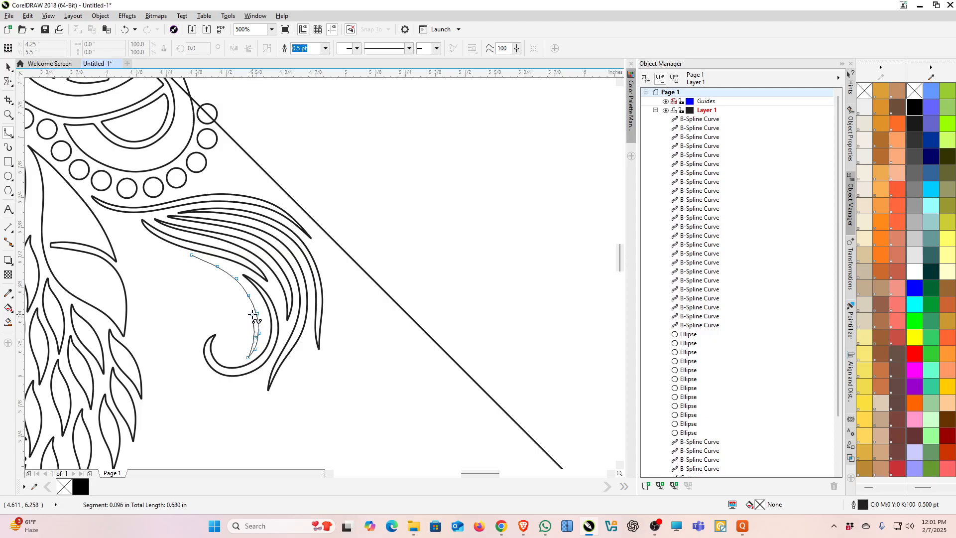
{"action": "left_click", "coordinate": [248, 308]}
{"action": "left_click", "coordinate": [192, 257]}
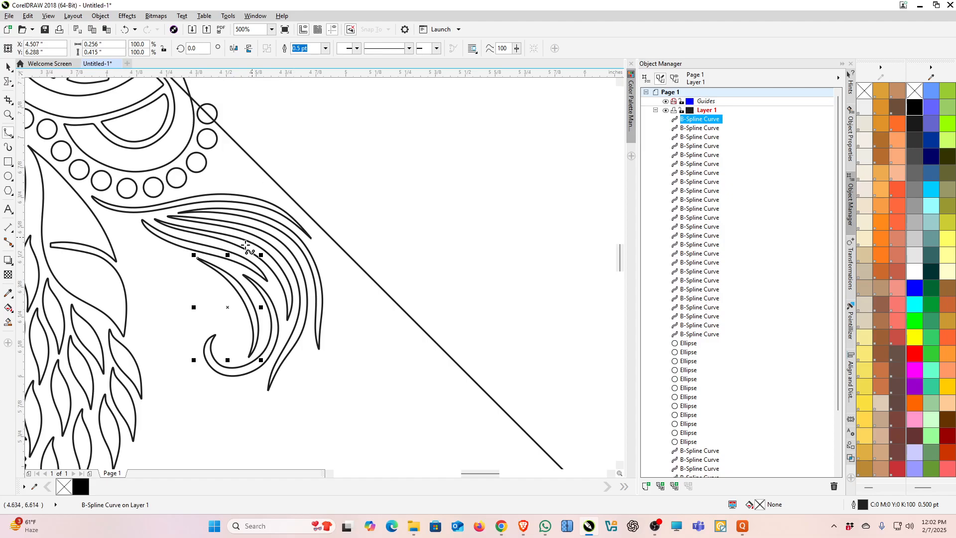
Start a B-spline outline beside the bead circles, running down along them and then above the feather strands with two narrow upward-pointing notches
{"action": "scroll", "coordinate": [231, 277], "scroll_direction": "down", "scroll_amount": 3}
{"action": "scroll", "coordinate": [234, 273], "scroll_direction": "up", "scroll_amount": 3}
{"action": "scroll", "coordinate": [195, 182], "scroll_direction": "up", "scroll_amount": 2}
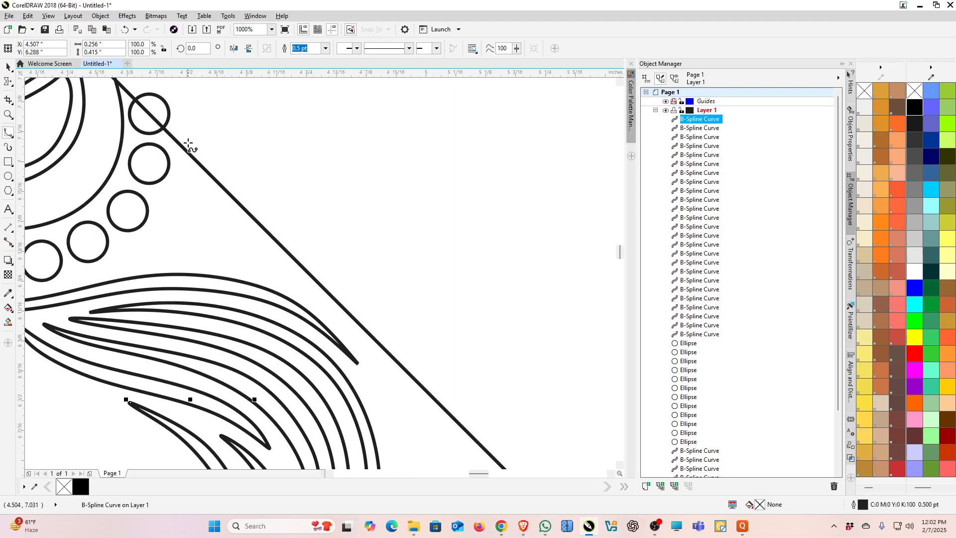
{"action": "left_click", "coordinate": [177, 128]}
{"action": "left_click", "coordinate": [185, 158]}
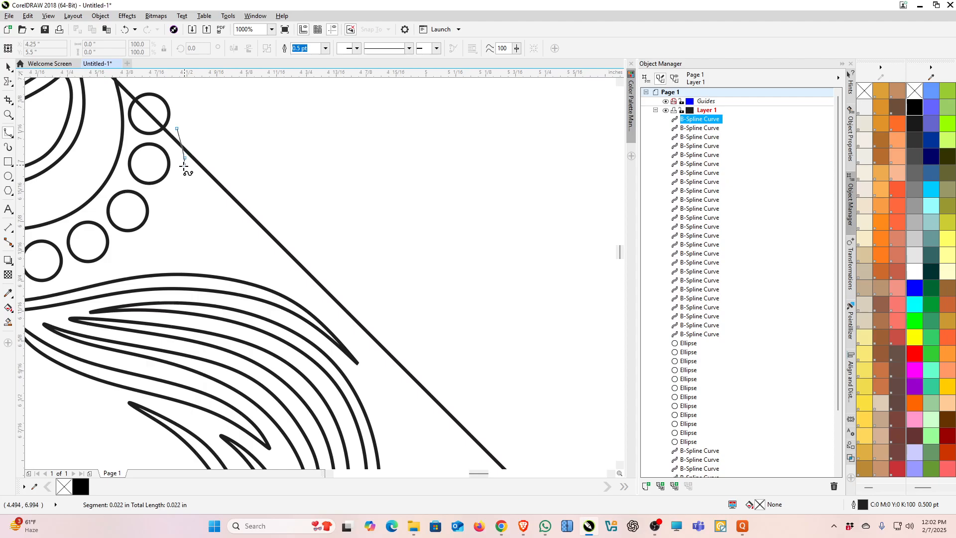
{"action": "left_click", "coordinate": [153, 233]}
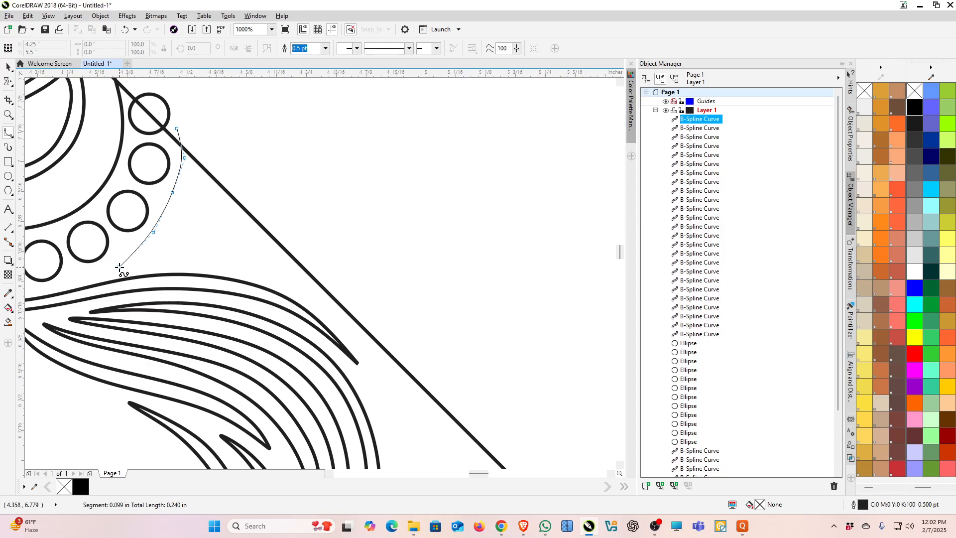
{"action": "left_click", "coordinate": [119, 268]}
{"action": "left_click", "coordinate": [150, 260]}
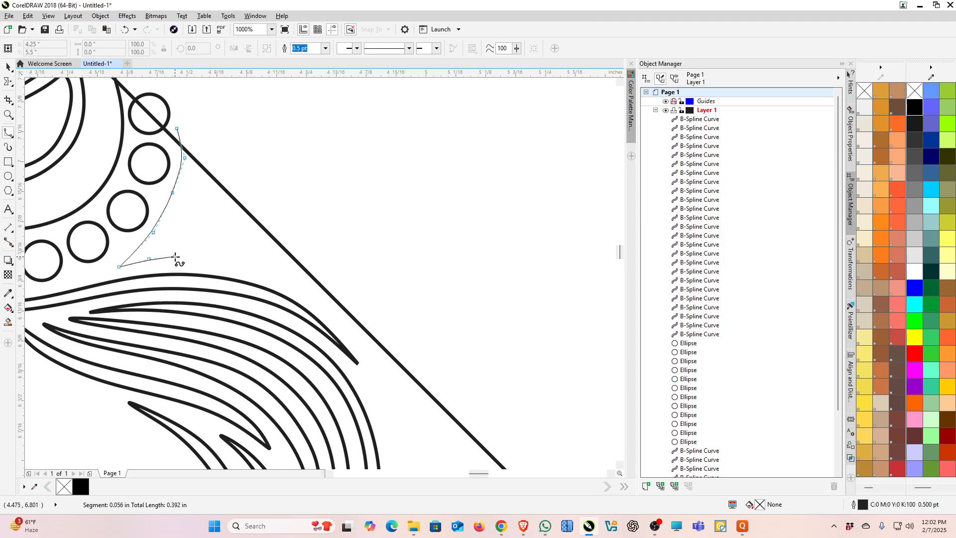
{"action": "left_click", "coordinate": [182, 258]}
{"action": "left_click", "coordinate": [191, 230]}
{"action": "left_click", "coordinate": [198, 202]}
{"action": "left_click", "coordinate": [196, 177]}
{"action": "left_click", "coordinate": [211, 190]}
{"action": "left_click", "coordinate": [207, 219]}
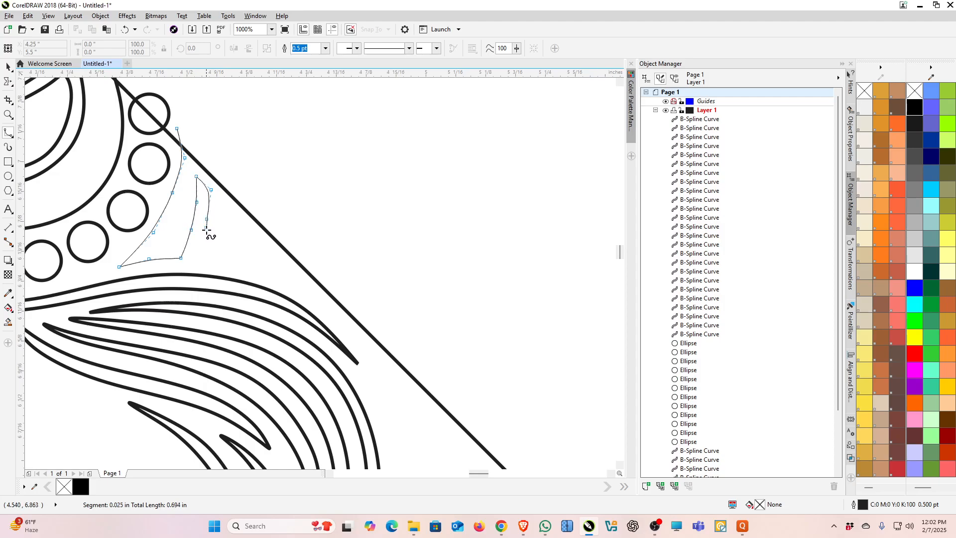
{"action": "left_click", "coordinate": [198, 257]}
{"action": "left_click", "coordinate": [224, 258]}
{"action": "left_click", "coordinate": [249, 265]}
{"action": "left_click", "coordinate": [242, 227]}
{"action": "left_click", "coordinate": [265, 243]}
{"action": "left_click", "coordinate": [272, 256]}
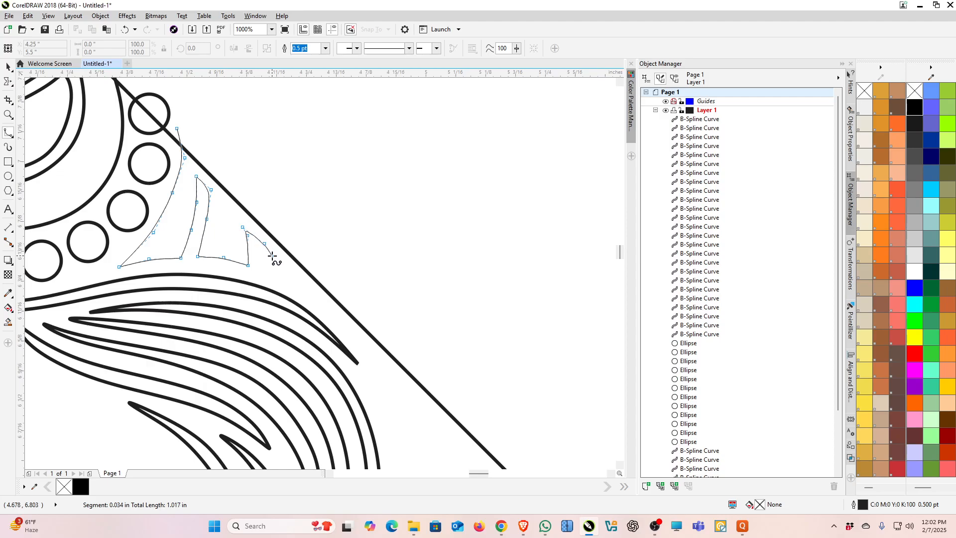
{"action": "left_click", "coordinate": [274, 275]}
Continue the outline along the outermost strand and a shallow rounded base, closing it with an arc outside the triangle's edge, about 0.77 by 0.70 in overall
{"action": "left_click", "coordinate": [308, 294]}
{"action": "left_click", "coordinate": [347, 332]}
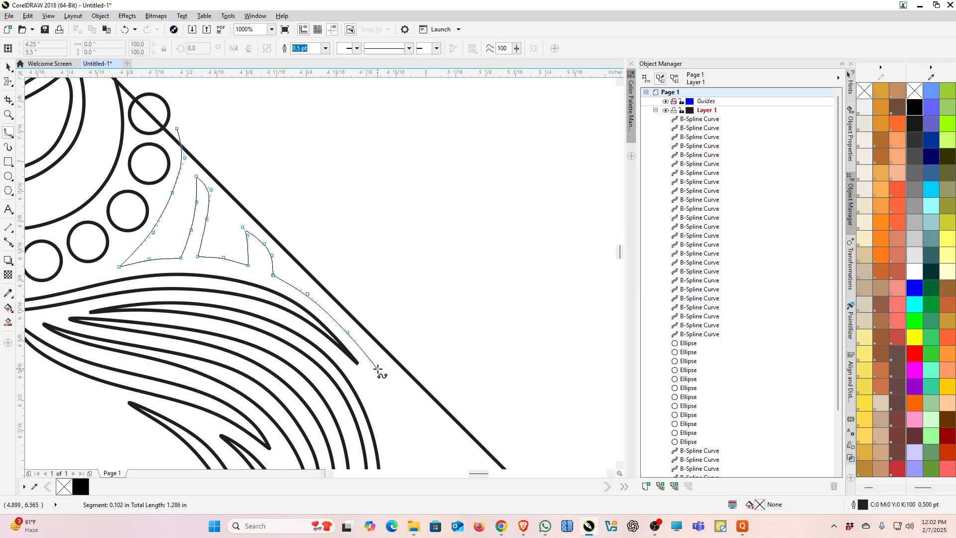
{"action": "left_click", "coordinate": [375, 369]}
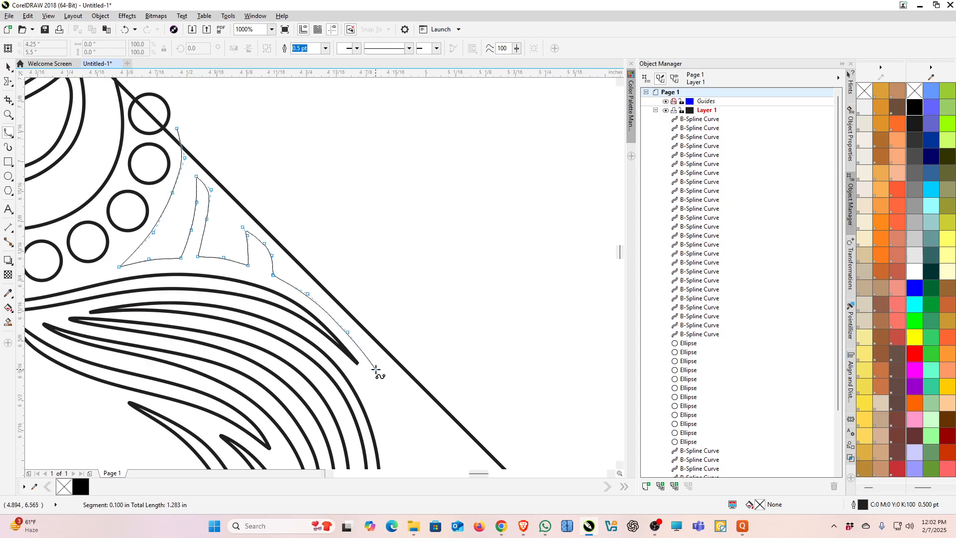
{"action": "left_click", "coordinate": [393, 443]}
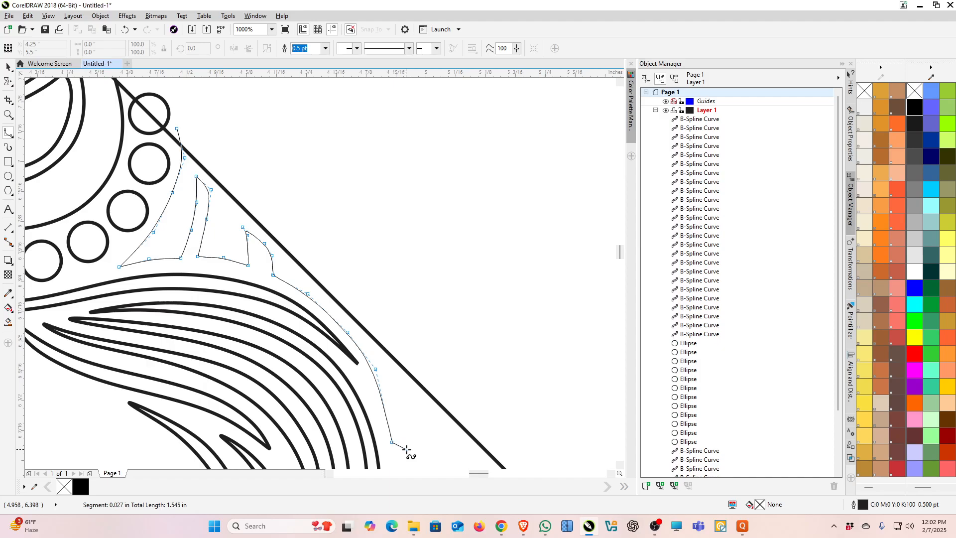
{"action": "left_click", "coordinate": [412, 451]}
{"action": "left_click", "coordinate": [444, 450]}
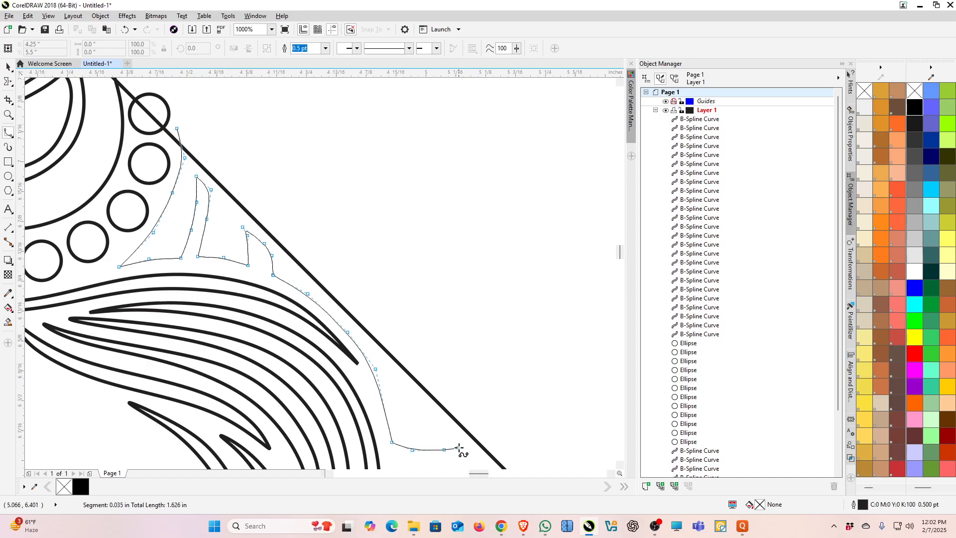
{"action": "left_click", "coordinate": [492, 436]}
{"action": "left_click", "coordinate": [391, 251]}
{"action": "left_click", "coordinate": [265, 136]}
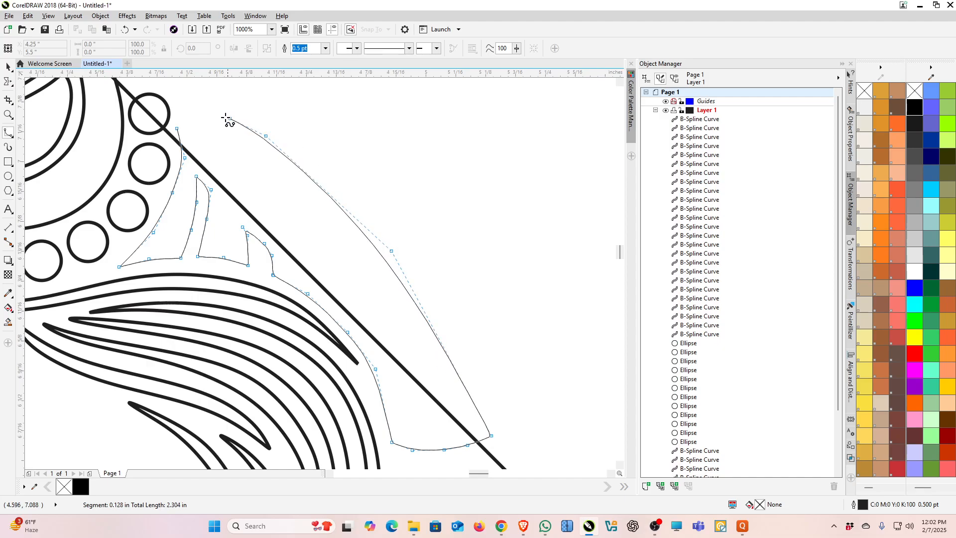
{"action": "left_click", "coordinate": [192, 110]}
{"action": "left_click", "coordinate": [177, 129]}
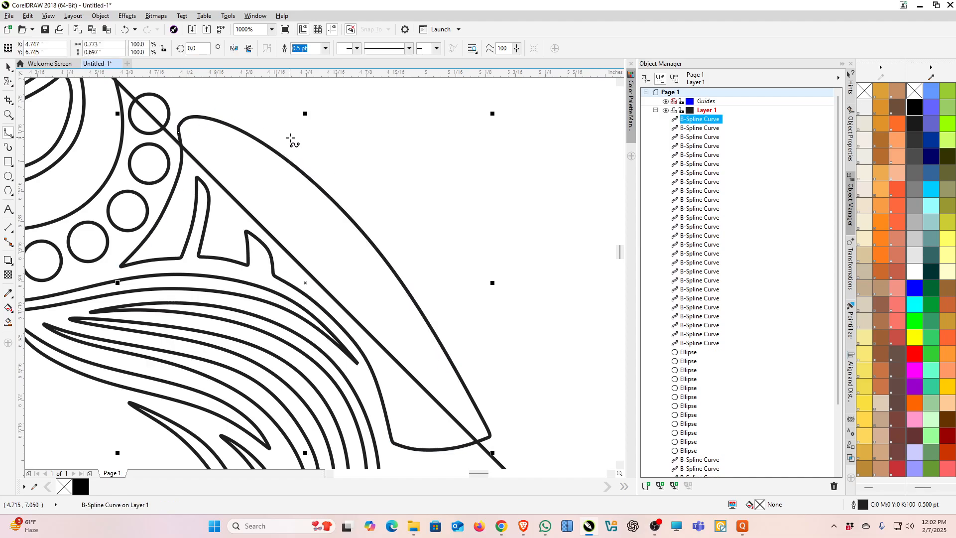
Draw a row of three circles about 0.095 in across beneath the new shape's base, the last one on the triangle's diagonal edge
{"action": "scroll", "coordinate": [293, 145], "scroll_direction": "down", "scroll_amount": 2}
{"action": "scroll", "coordinate": [342, 267], "scroll_direction": "down", "scroll_amount": 2}
{"action": "scroll", "coordinate": [333, 256], "scroll_direction": "up", "scroll_amount": 2}
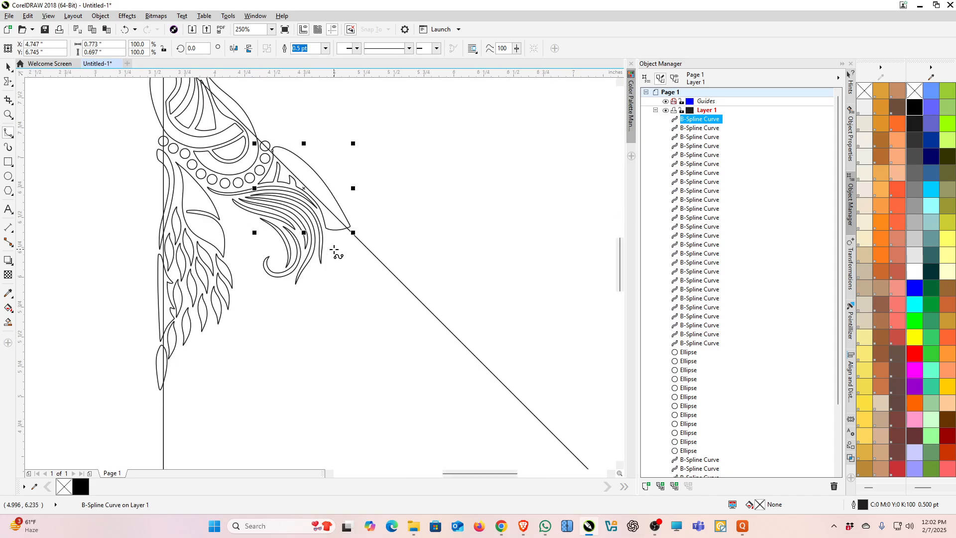
{"action": "scroll", "coordinate": [334, 248], "scroll_direction": "up", "scroll_amount": 1}
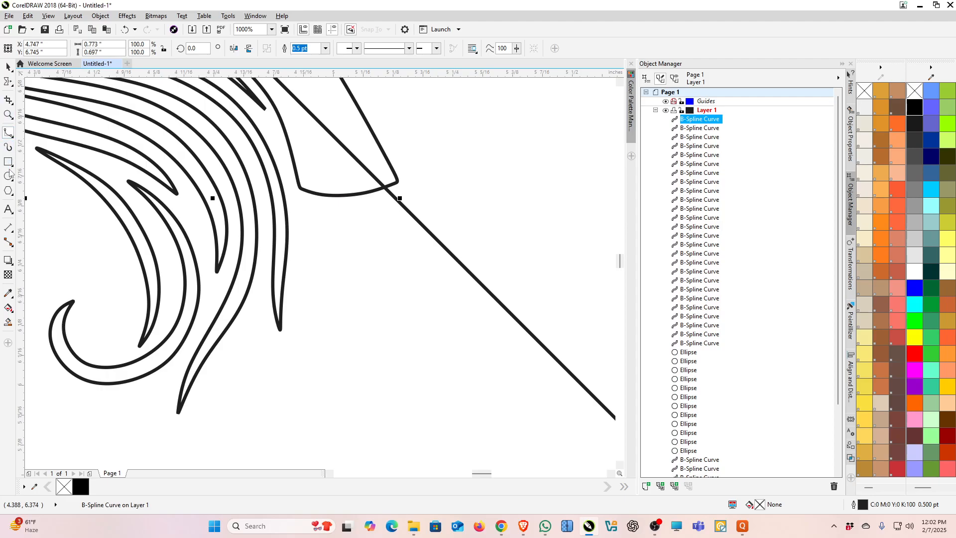
{"action": "left_click", "coordinate": [8, 175]}
{"action": "left_click_drag", "start_coordinate": [301, 212], "coordinate": [430, 240]}
{"action": "left_click", "coordinate": [7, 66]}
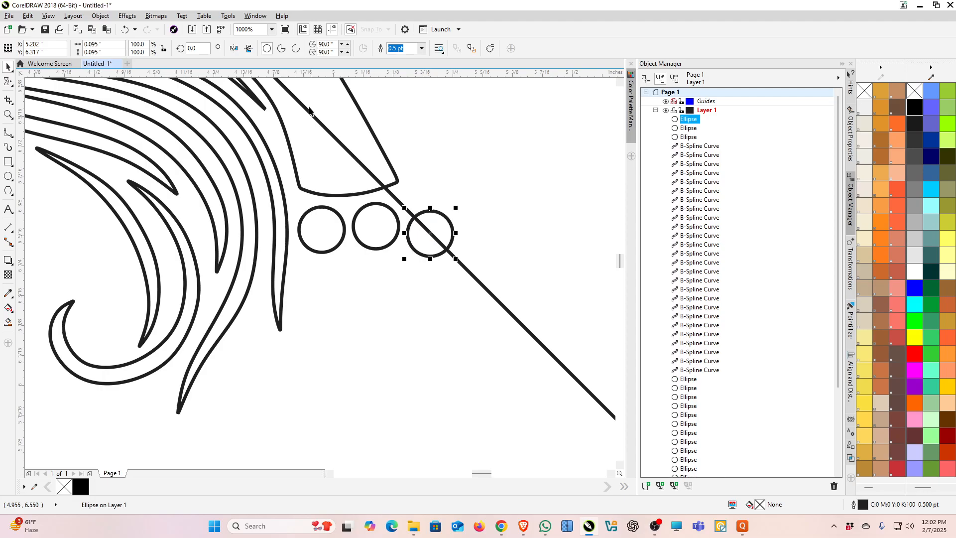
{"action": "left_click", "coordinate": [350, 29]}
{"action": "left_click_drag", "start_coordinate": [431, 234], "coordinate": [429, 229]}
{"action": "scroll", "coordinate": [495, 214], "scroll_direction": "down", "scroll_amount": 10}
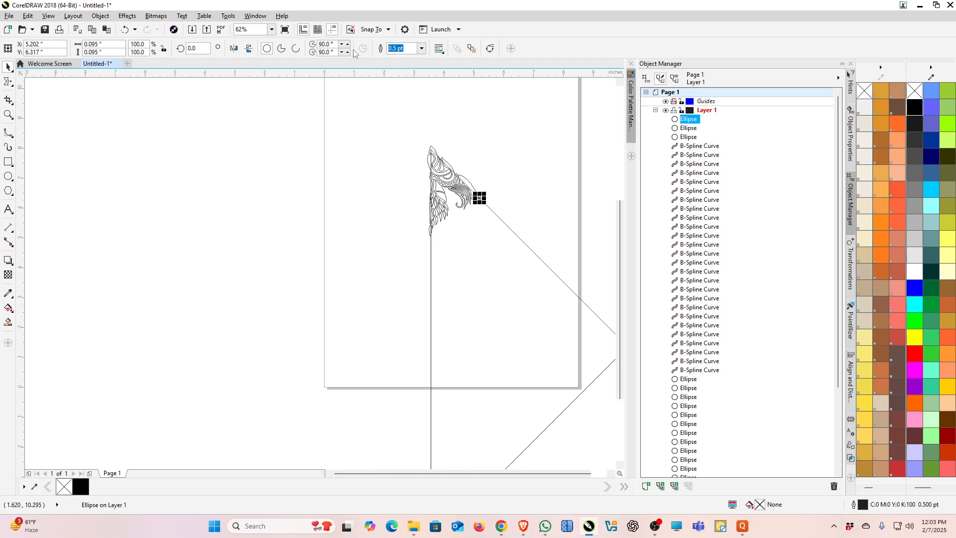
{"action": "left_click", "coordinate": [350, 29]}
{"action": "left_click", "coordinate": [313, 262]}
Draw the outer edge of a B-spline curl, starting inside the hook's tip, arching over it and sweeping around beneath the hook
{"action": "scroll", "coordinate": [445, 196], "scroll_direction": "up", "scroll_amount": 5}
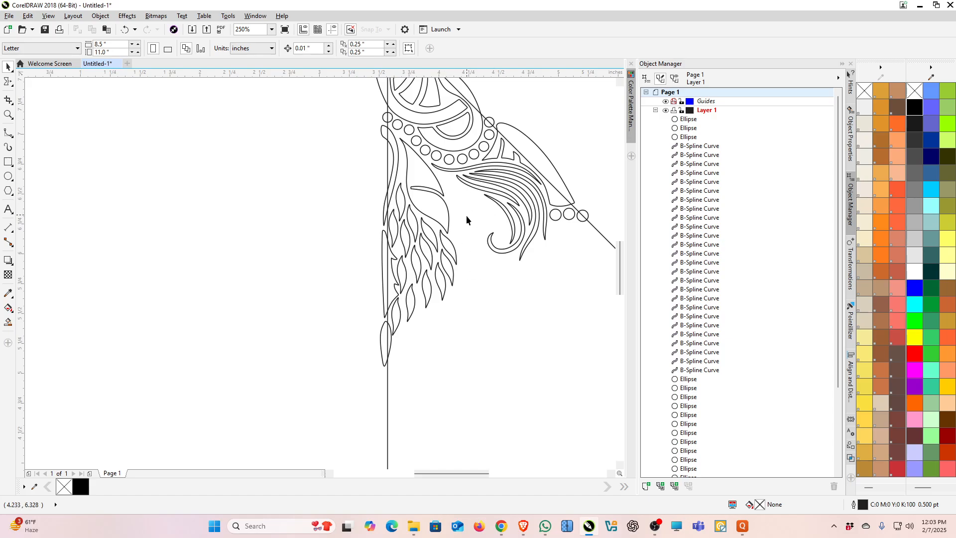
{"action": "scroll", "coordinate": [467, 205], "scroll_direction": "up", "scroll_amount": 2}
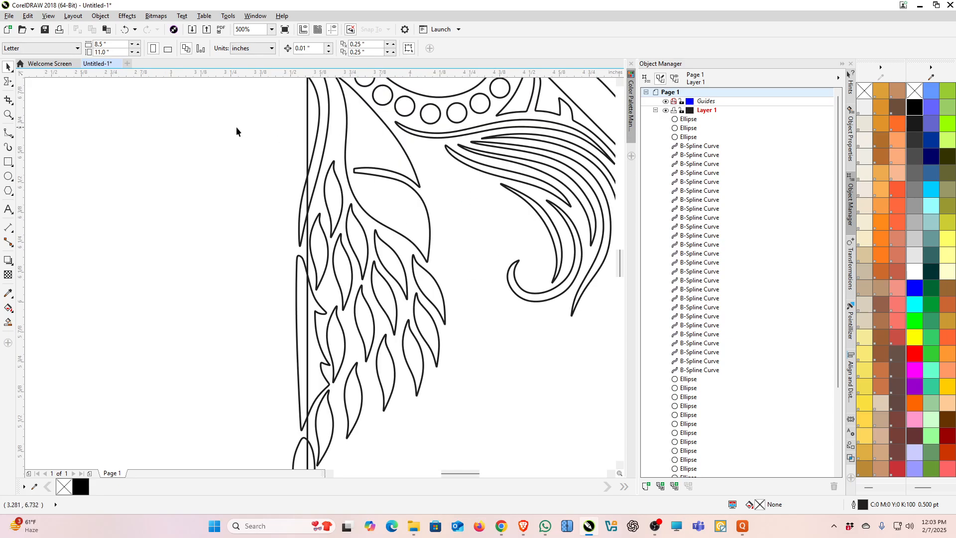
{"action": "left_click", "coordinate": [14, 135]}
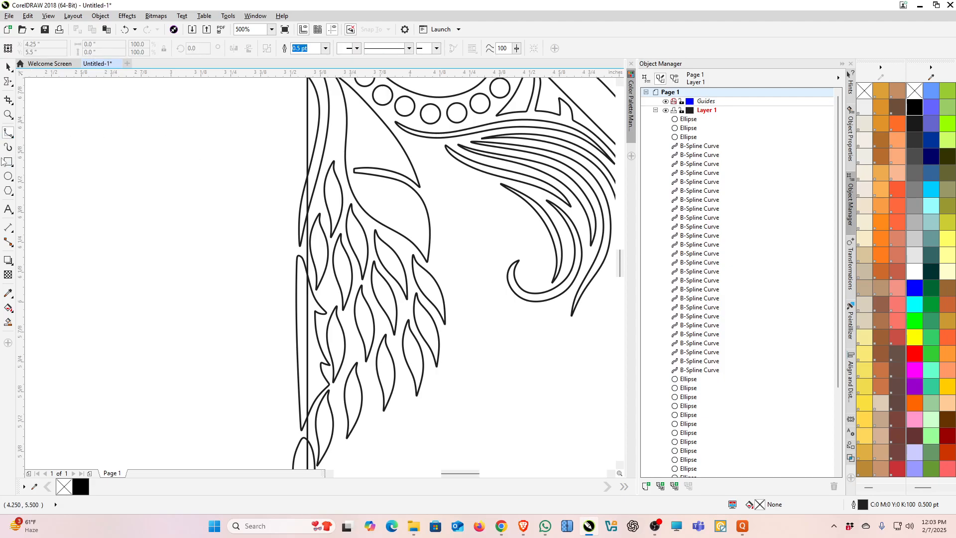
{"action": "scroll", "coordinate": [497, 269], "scroll_direction": "up", "scroll_amount": 2}
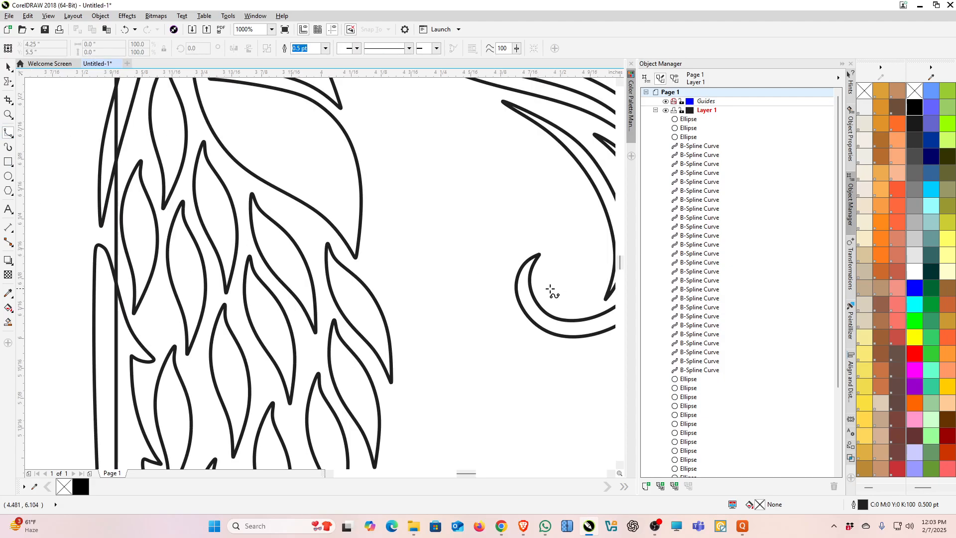
{"action": "left_click", "coordinate": [547, 287]}
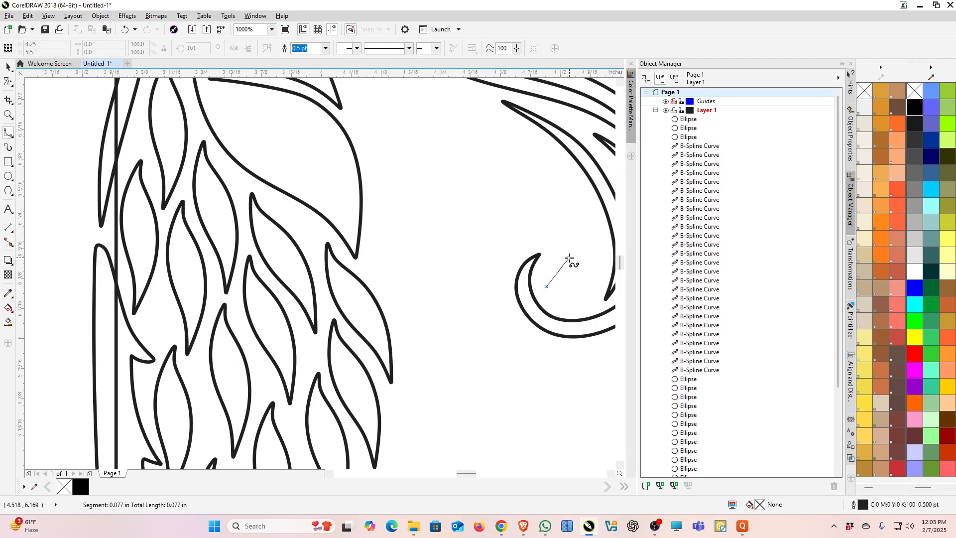
{"action": "left_click", "coordinate": [568, 274]}
{"action": "left_click", "coordinate": [576, 249]}
{"action": "left_click", "coordinate": [564, 222]}
{"action": "left_click", "coordinate": [538, 217]}
{"action": "left_click", "coordinate": [510, 223]}
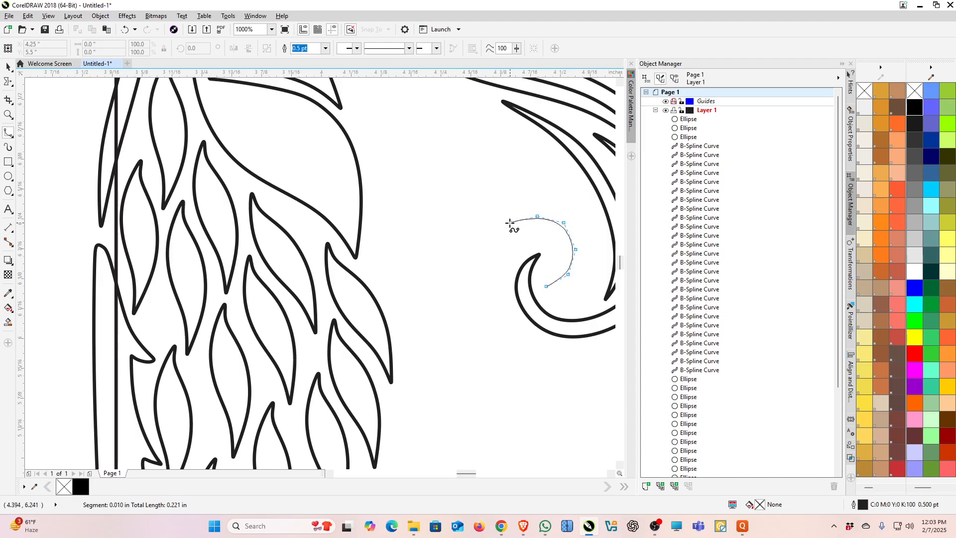
{"action": "left_click", "coordinate": [486, 243]}
{"action": "left_click", "coordinate": [470, 274]}
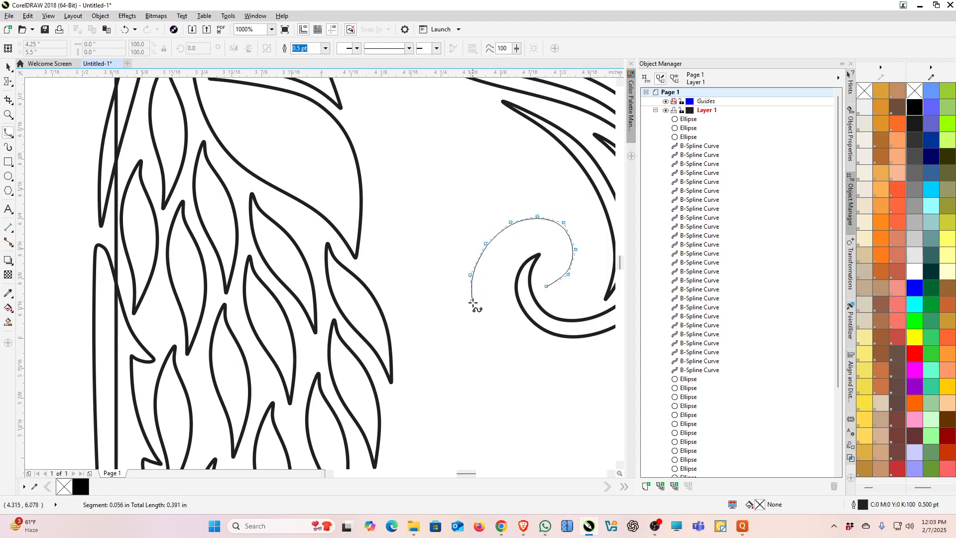
{"action": "left_click", "coordinate": [478, 330]}
{"action": "left_click", "coordinate": [498, 356]}
{"action": "left_click", "coordinate": [540, 370]}
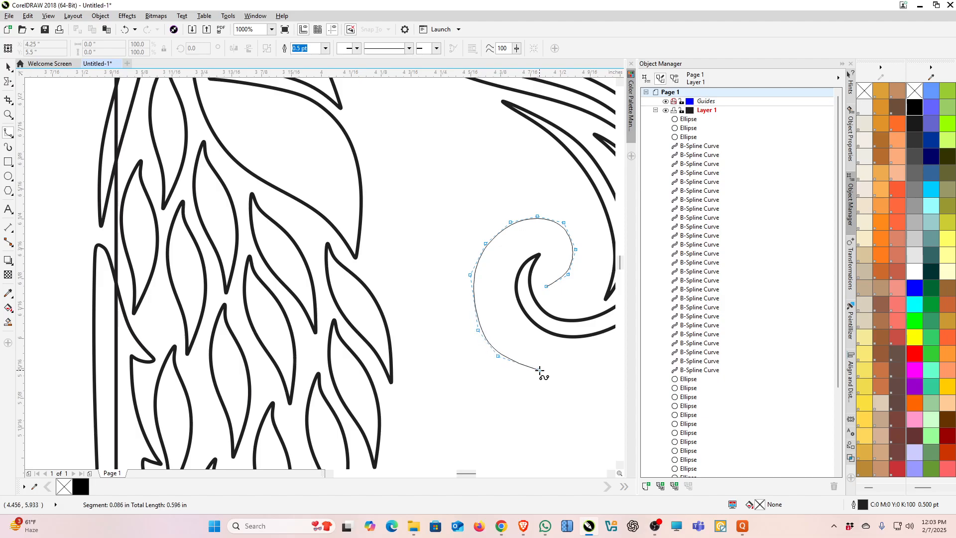
{"action": "left_click", "coordinate": [571, 369]}
{"action": "left_click", "coordinate": [604, 349]}
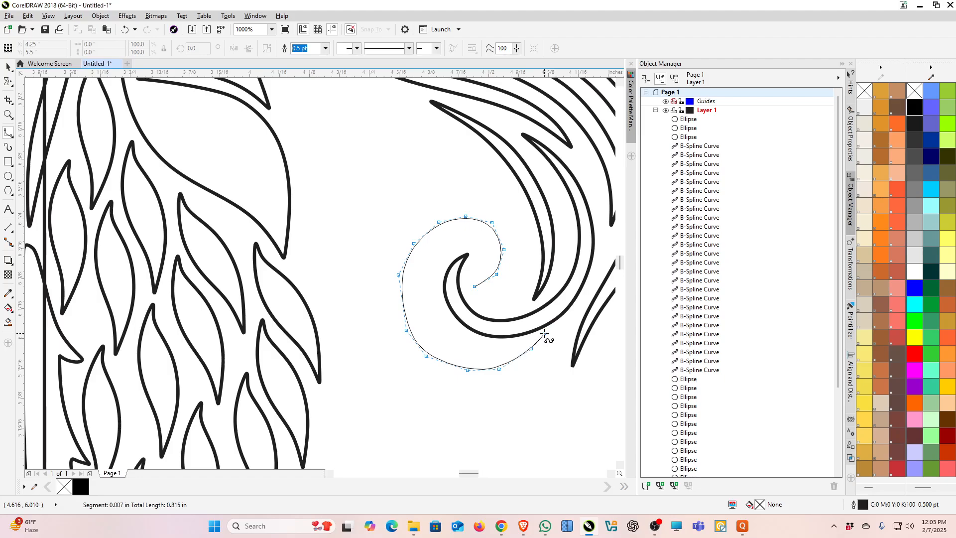
Bring the curl's inner edge back from a pointed tip alongside the hook and close the shape at about 0.30 by 0.32 in
{"action": "left_click", "coordinate": [495, 358]}
{"action": "left_click", "coordinate": [458, 354]}
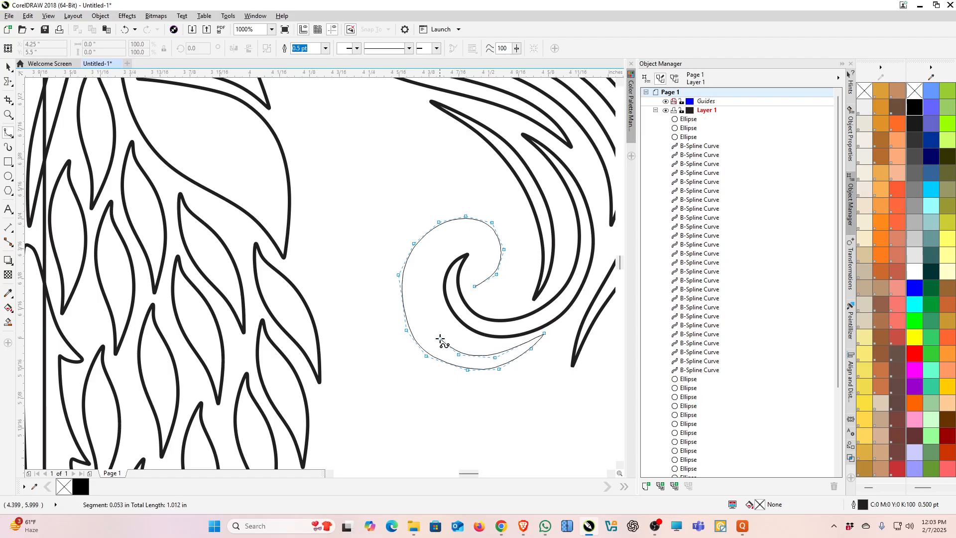
{"action": "left_click", "coordinate": [428, 322]}
{"action": "left_click", "coordinate": [419, 287]}
{"action": "left_click", "coordinate": [429, 251]}
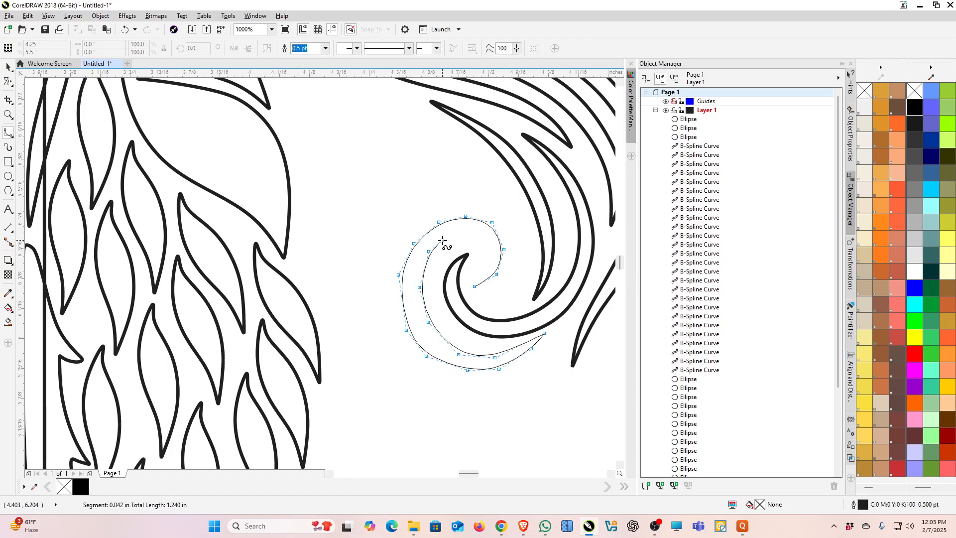
{"action": "left_click", "coordinate": [457, 234]}
{"action": "left_click", "coordinate": [483, 241]}
{"action": "left_click", "coordinate": [485, 260]}
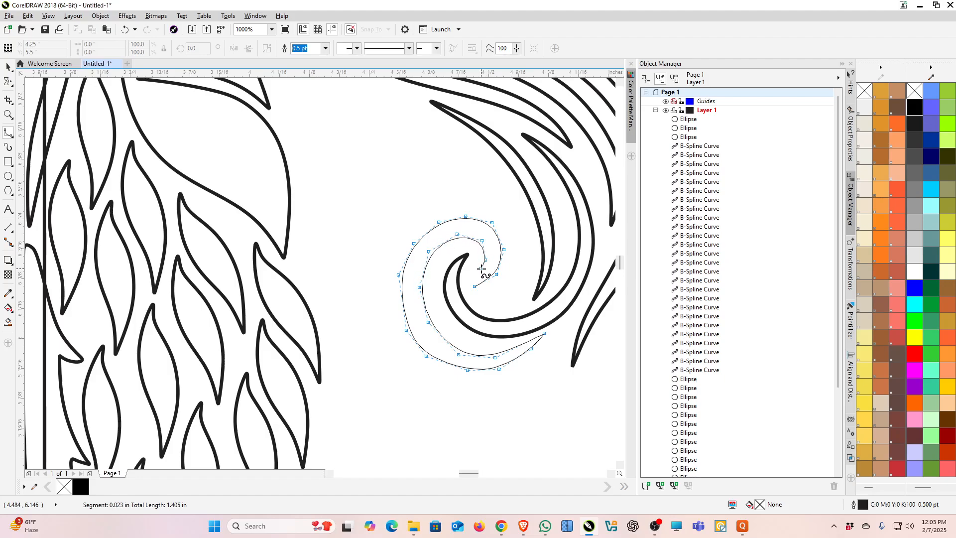
{"action": "left_click", "coordinate": [482, 269]}
{"action": "left_click", "coordinate": [470, 275]}
{"action": "left_click", "coordinate": [471, 287]}
{"action": "scroll", "coordinate": [441, 209], "scroll_direction": "down", "scroll_amount": 3}
{"action": "scroll", "coordinate": [448, 219], "scroll_direction": "up", "scroll_amount": 3}
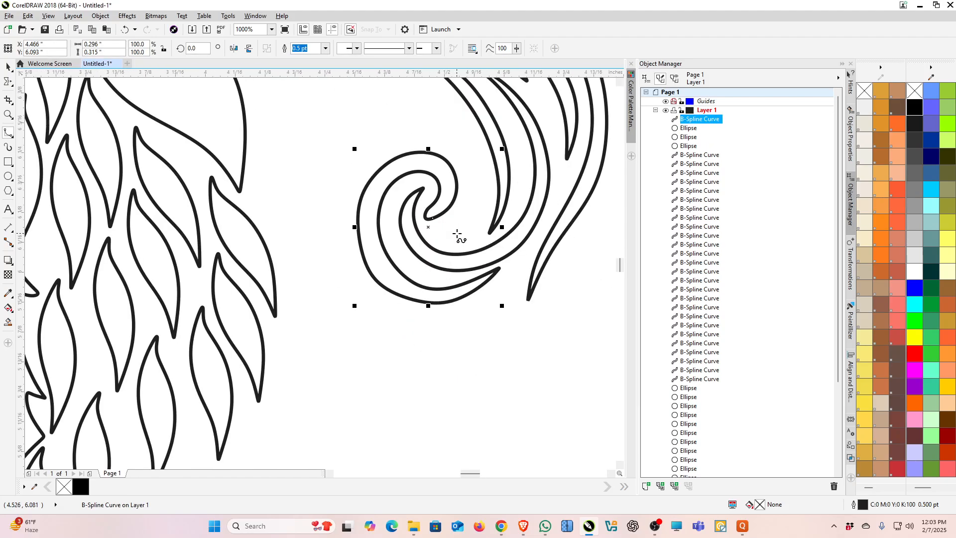
Reshape the new curl by moving the control point at its lowest edge slightly downward
{"action": "left_click", "coordinate": [11, 68]}
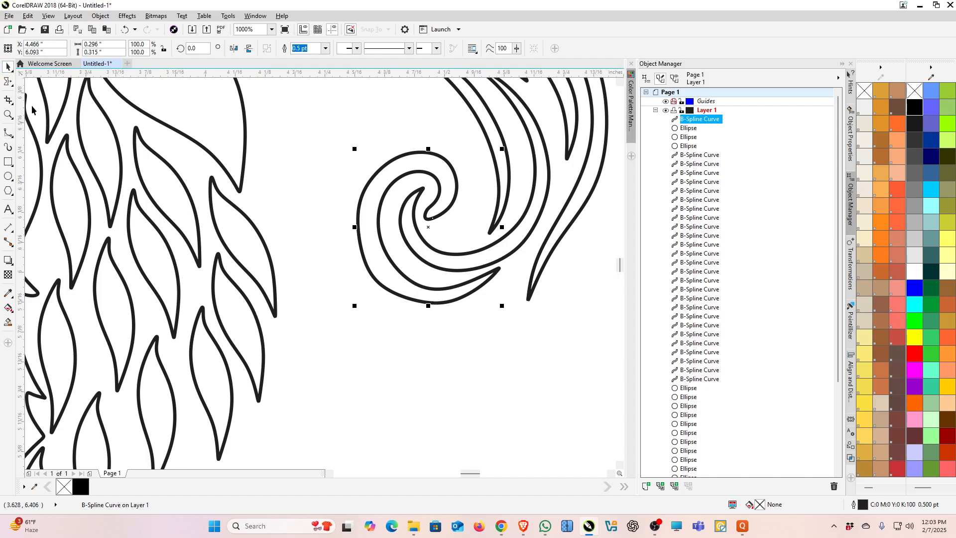
{"action": "double_click", "coordinate": [374, 265]}
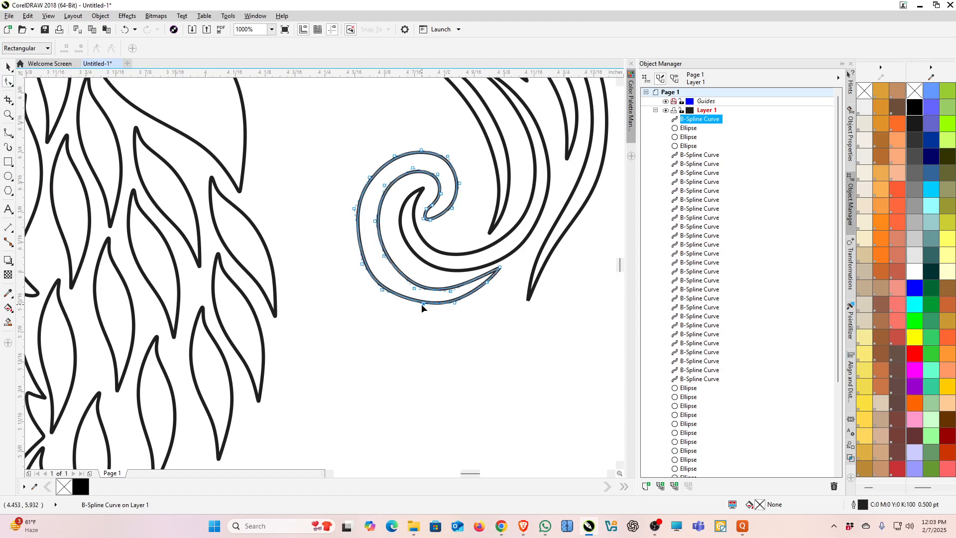
{"action": "left_click_drag", "start_coordinate": [421, 303], "coordinate": [419, 308]}
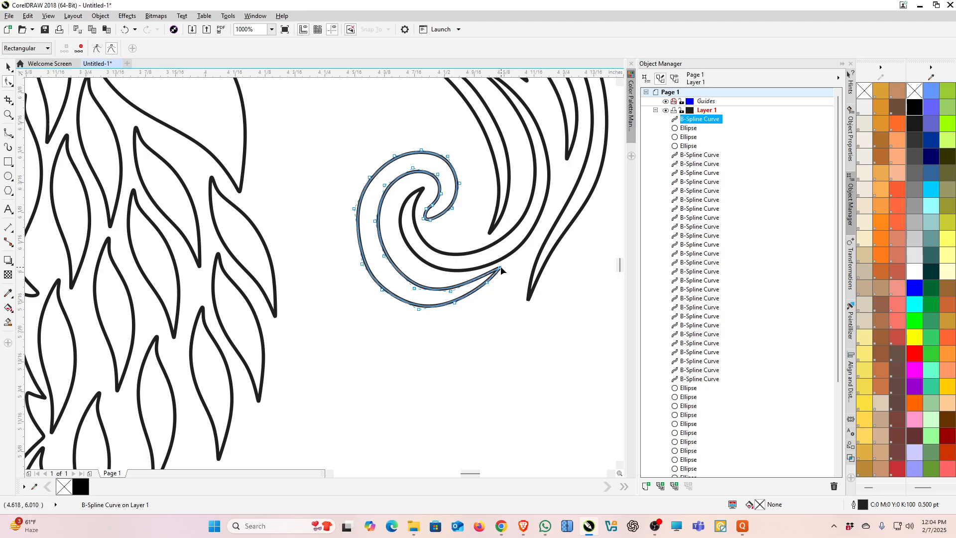
Reshape the curl by moving the control points at its pointed end slightly downward and outward
{"action": "left_click_drag", "start_coordinate": [501, 269], "coordinate": [454, 308]}
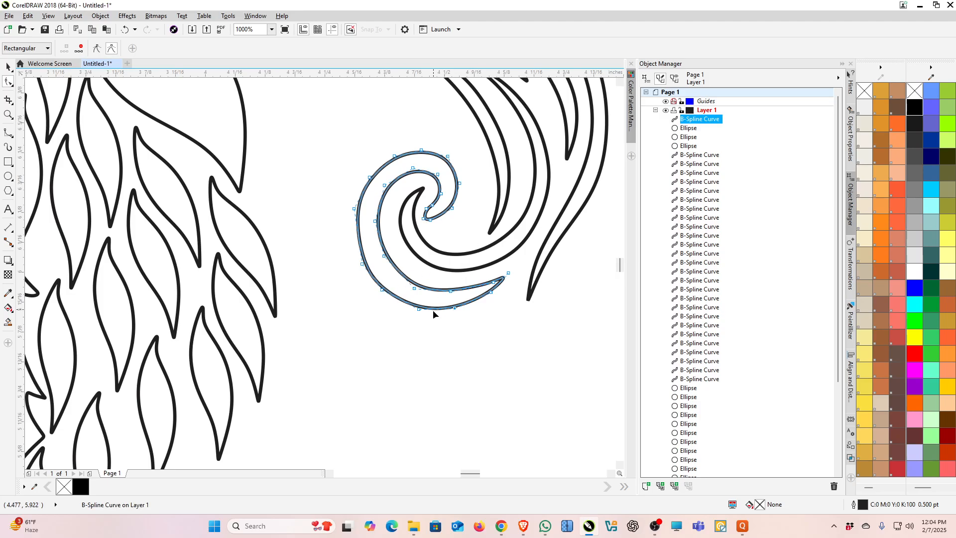
{"action": "scroll", "coordinate": [432, 310], "scroll_direction": "down", "scroll_amount": 4}
{"action": "scroll", "coordinate": [440, 284], "scroll_direction": "up", "scroll_amount": 3}
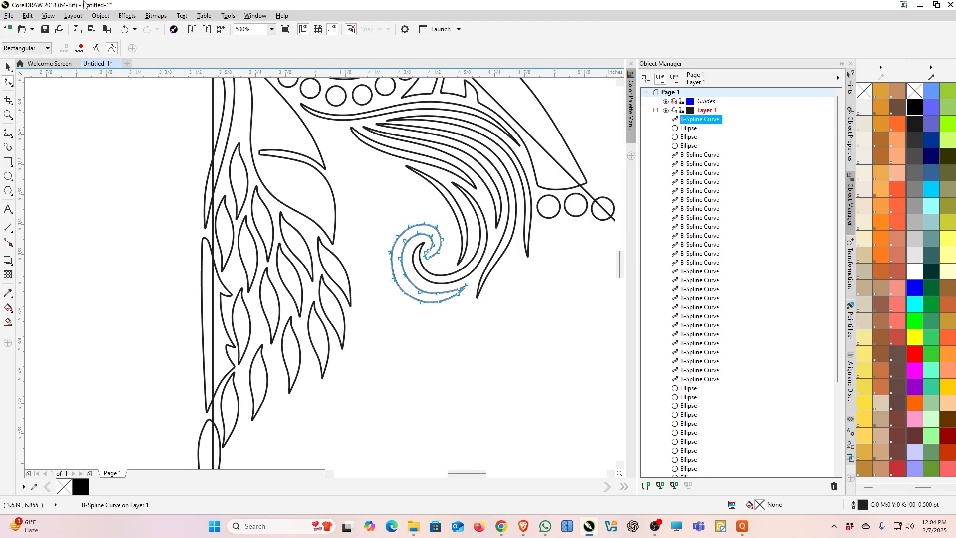
Delete the B-spline curl that wraps around the hook
{"action": "left_click", "coordinate": [8, 66]}
{"action": "scroll", "coordinate": [195, 237], "scroll_direction": "down", "scroll_amount": 3}
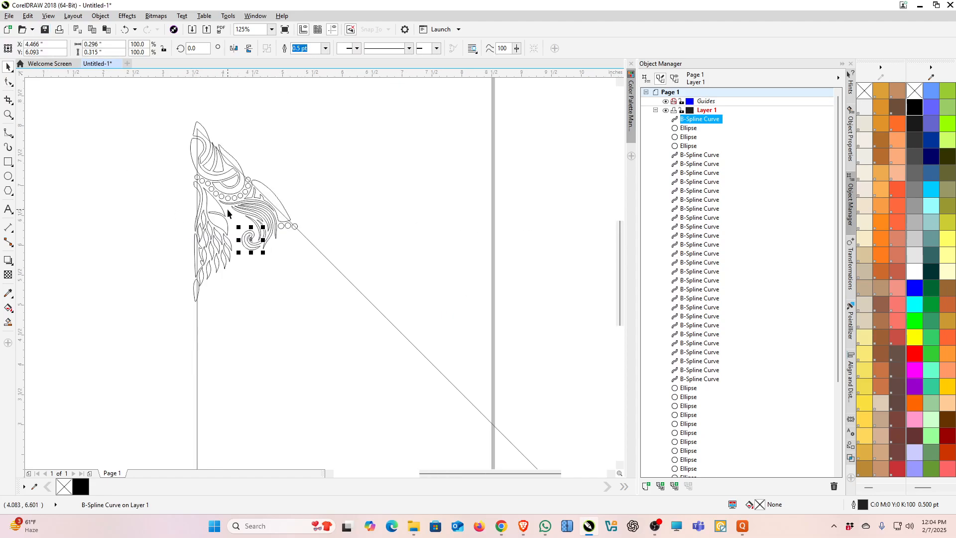
{"action": "scroll", "coordinate": [228, 214], "scroll_direction": "up", "scroll_amount": 2}
{"action": "key", "text": "Delete"}
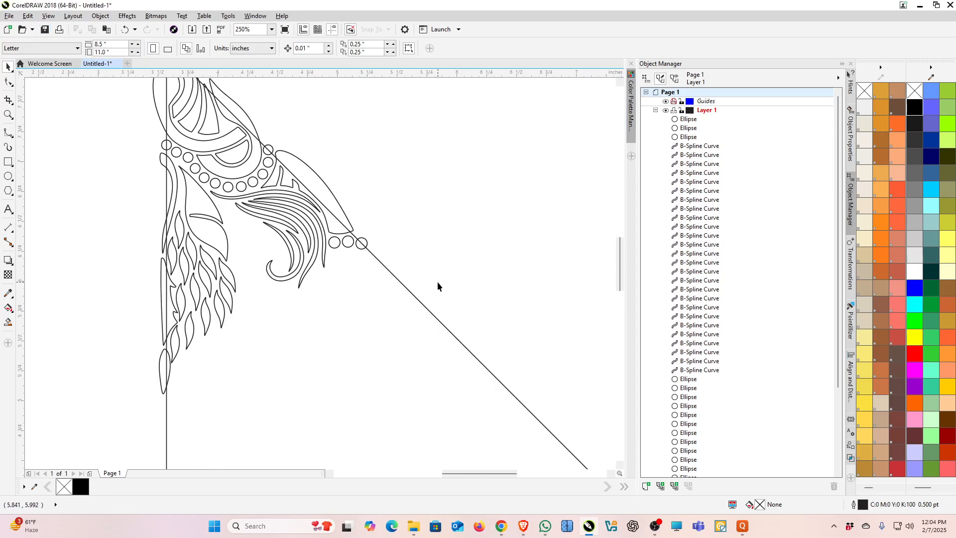
Select all the ornament shapes without the triangle and weld them into a single curve
{"action": "scroll", "coordinate": [369, 202], "scroll_direction": "down", "scroll_amount": 2}
{"action": "scroll", "coordinate": [147, 110], "scroll_direction": "up", "scroll_amount": 2}
{"action": "scroll", "coordinate": [252, 244], "scroll_direction": "down", "scroll_amount": 2}
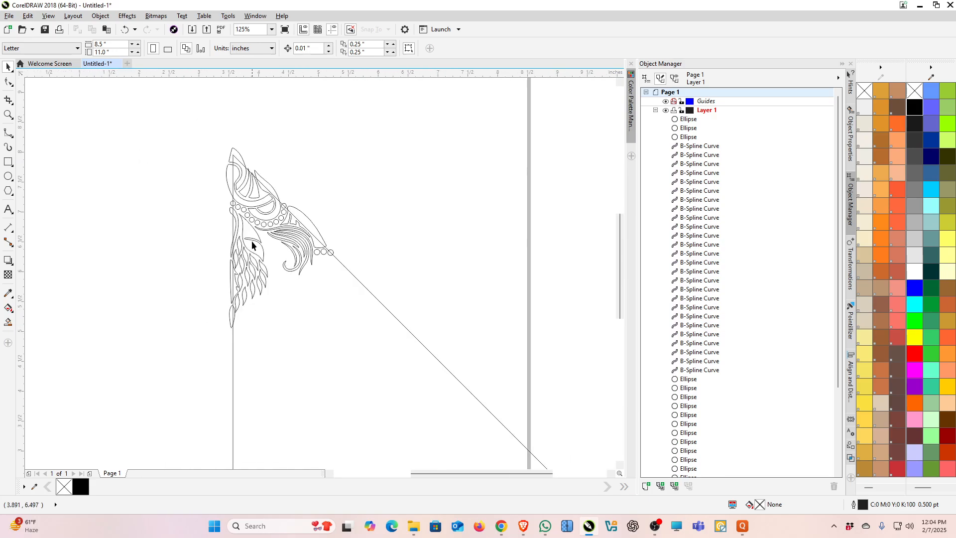
{"action": "left_click_drag", "start_coordinate": [405, 321], "coordinate": [473, 340]}
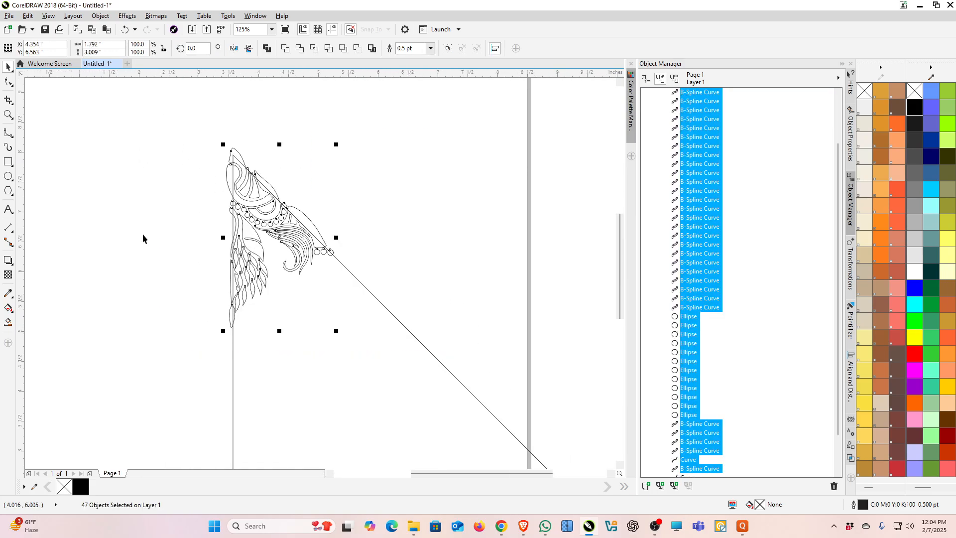
{"action": "left_click", "coordinate": [286, 49]}
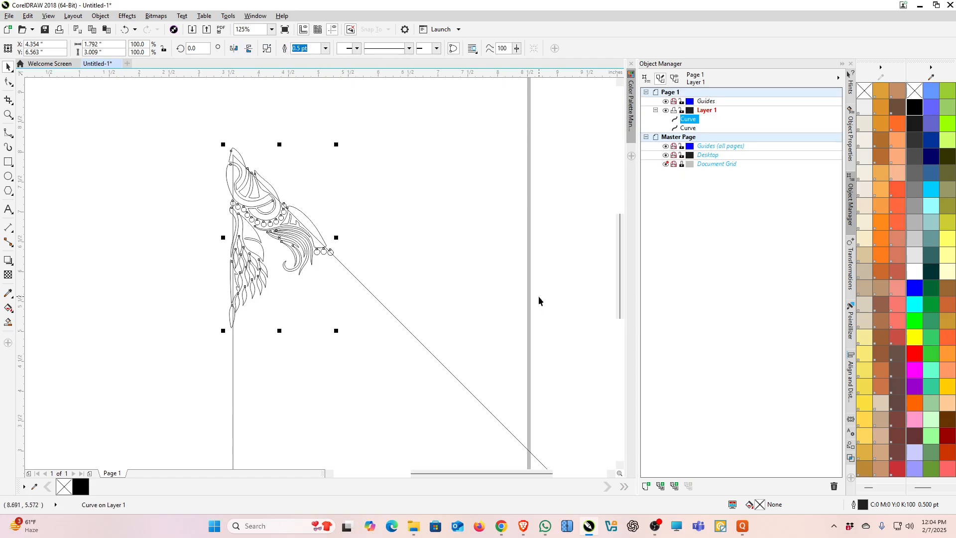
Intersect the welded ornament with the triangle and move the clipped motif to empty space outside the page, up and to its right
{"action": "key", "text": "ctrl+a"}
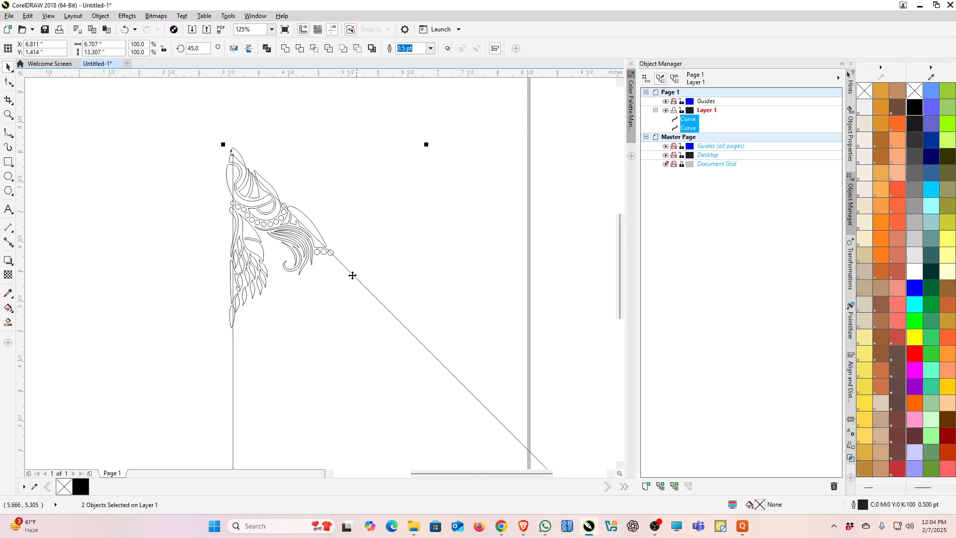
{"action": "left_click", "coordinate": [313, 48]}
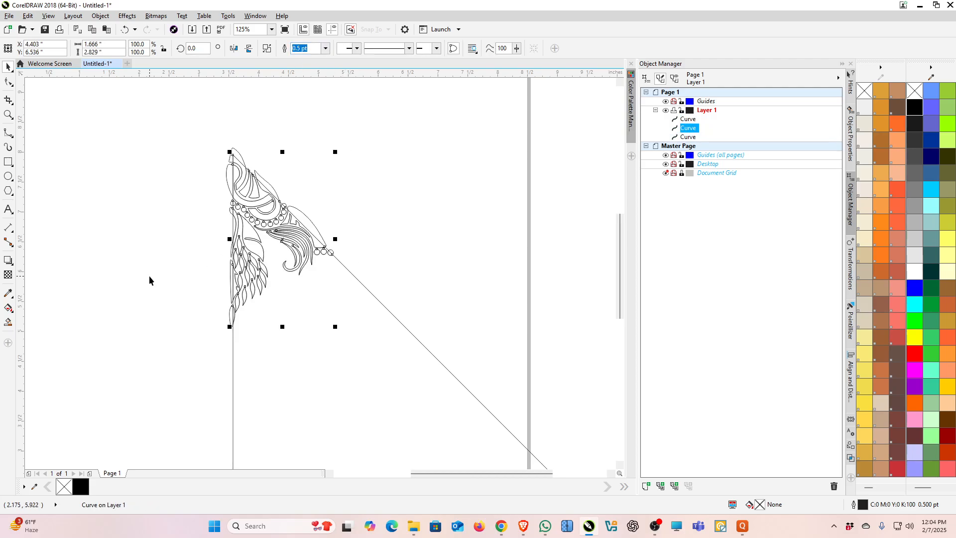
{"action": "scroll", "coordinate": [150, 278], "scroll_direction": "down", "scroll_amount": 4}
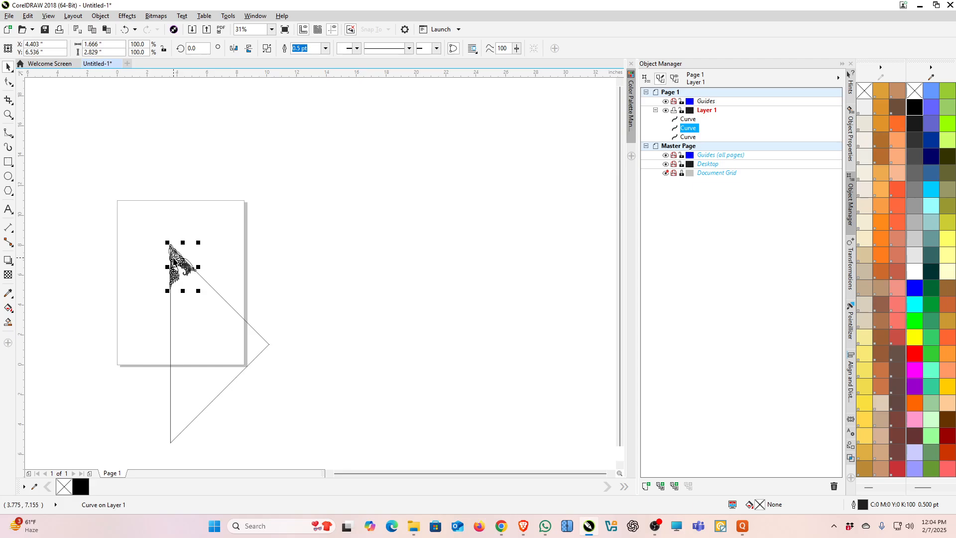
{"action": "left_click_drag", "start_coordinate": [174, 261], "coordinate": [332, 191]}
Fill the clipped motif with black and remove its outline
{"action": "scroll", "coordinate": [316, 178], "scroll_direction": "up", "scroll_amount": 4}
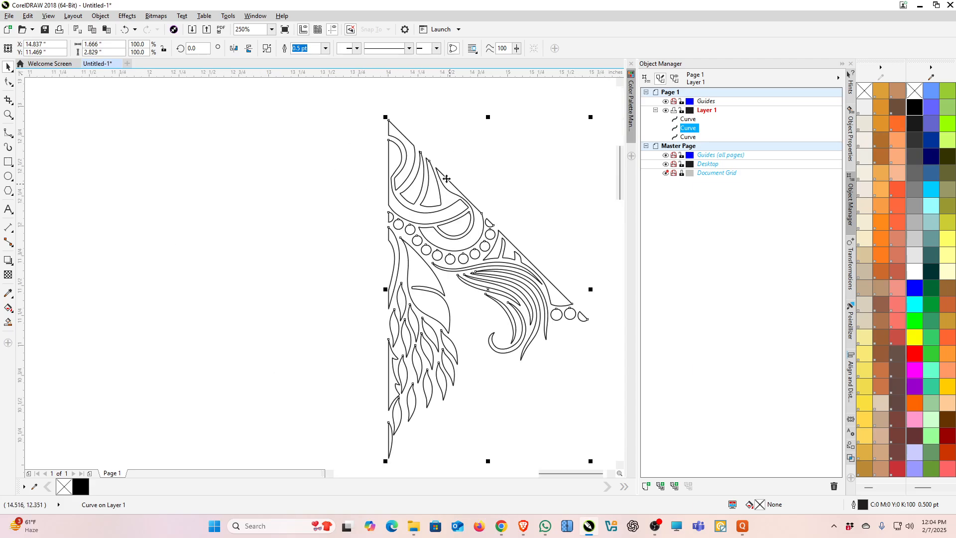
{"action": "left_click", "coordinate": [914, 106]}
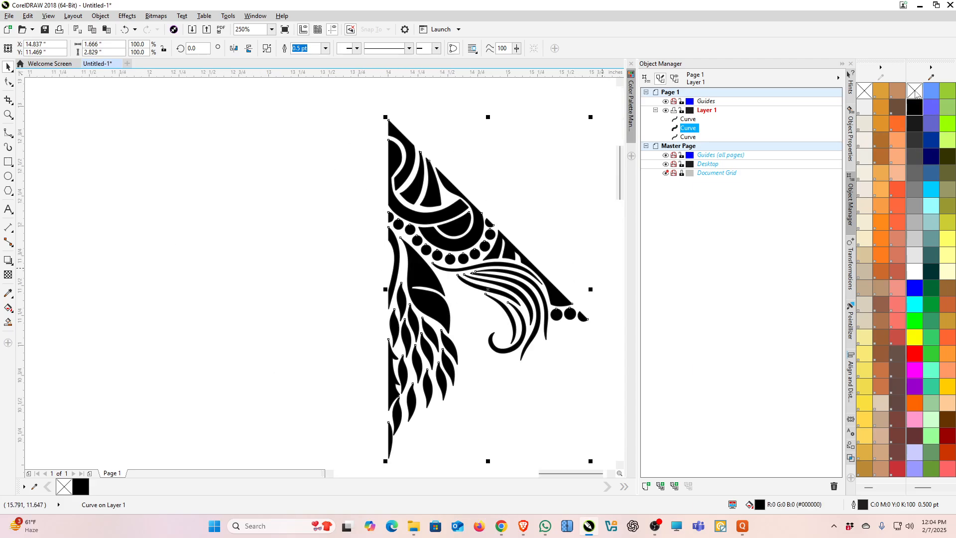
{"action": "right_click", "coordinate": [915, 90]}
Mirror a copy of the black motif across its straight vertical edge and weld both halves into one curve
{"action": "scroll", "coordinate": [435, 229], "scroll_direction": "down", "scroll_amount": 2}
{"action": "left_click_drag", "start_coordinate": [515, 257], "coordinate": [309, 257]}
{"action": "left_click", "coordinate": [287, 389]}
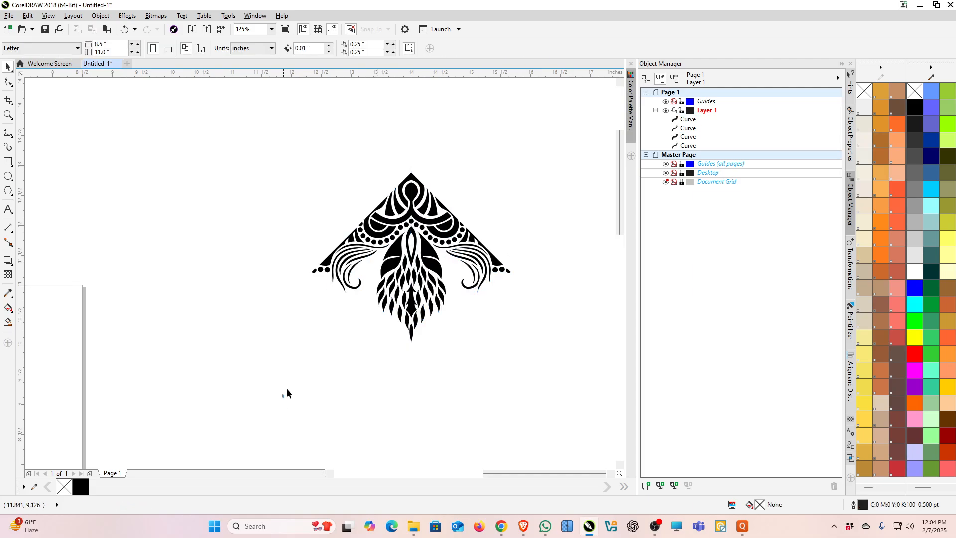
{"action": "left_click_drag", "start_coordinate": [530, 167], "coordinate": [530, 168]}
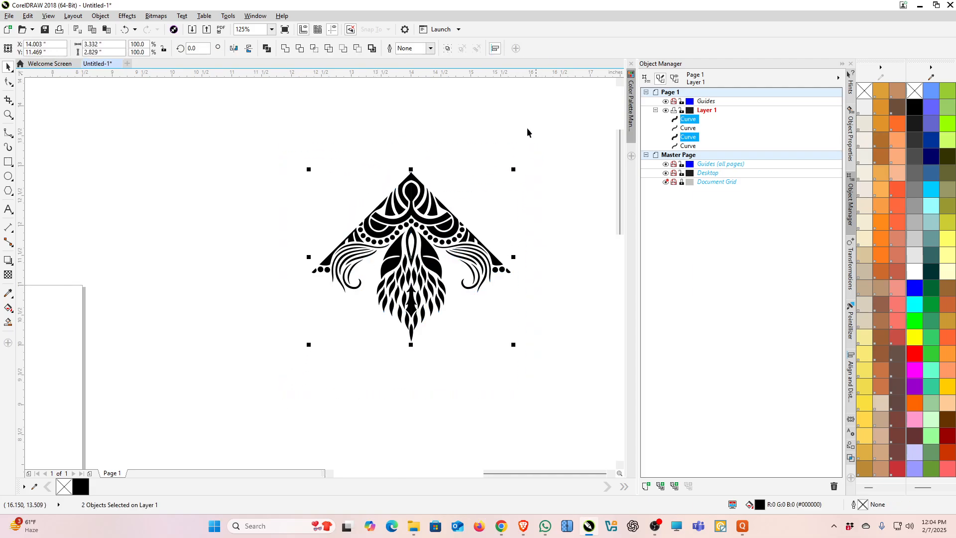
{"action": "left_click", "coordinate": [286, 49]}
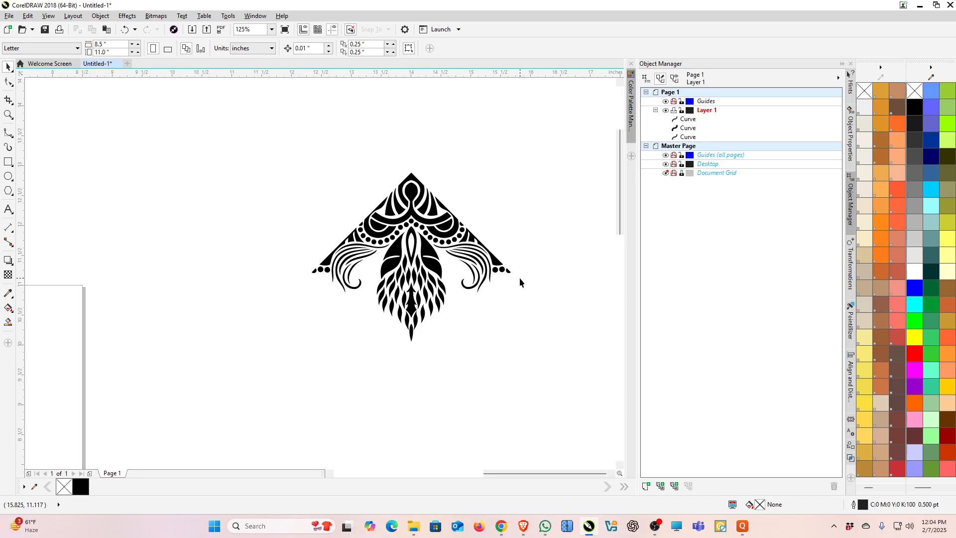
Move the welded motif's rotation centre to its top apex and rotate a copy 90 degrees clockwise about it
{"action": "left_click", "coordinate": [413, 190]}
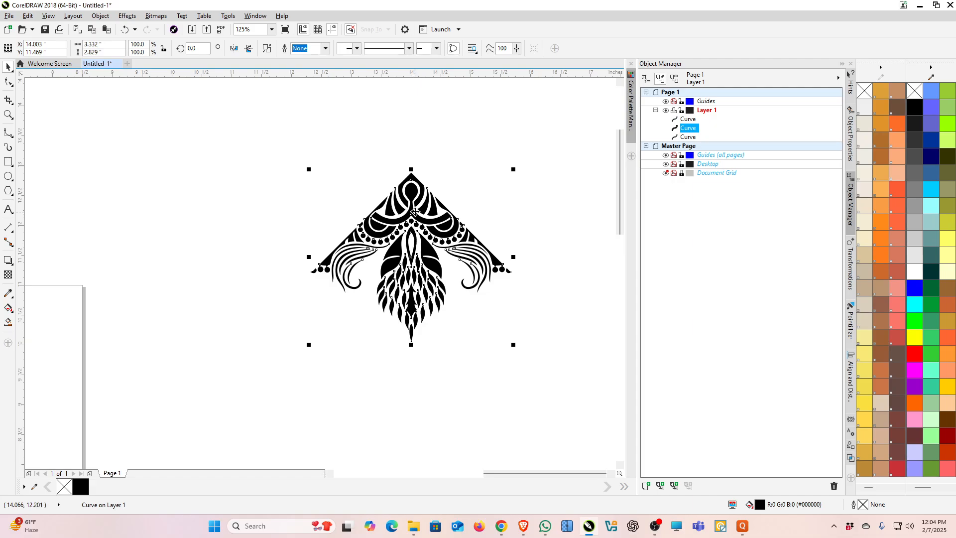
{"action": "left_click", "coordinate": [415, 211]}
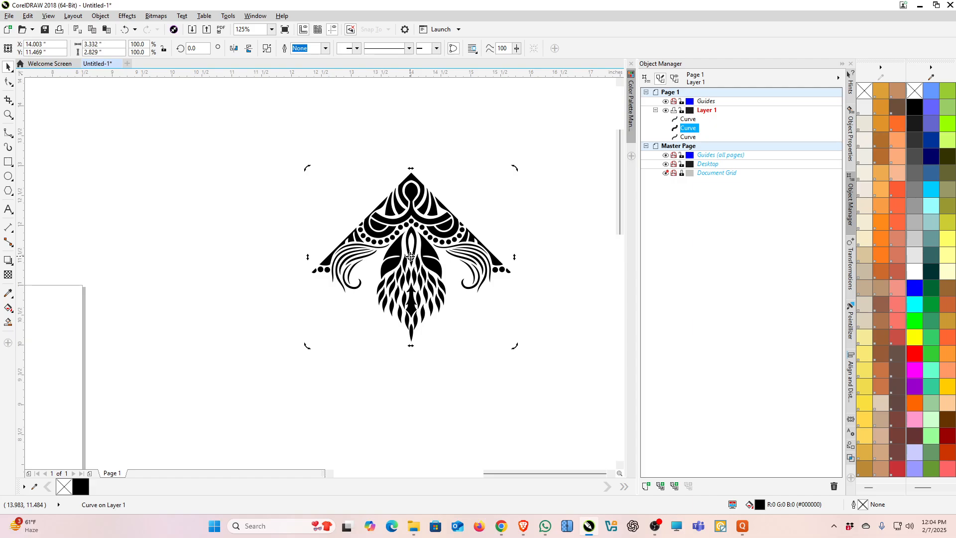
{"action": "left_click_drag", "start_coordinate": [411, 257], "coordinate": [411, 172]}
{"action": "left_click_drag", "start_coordinate": [515, 346], "coordinate": [239, 271]}
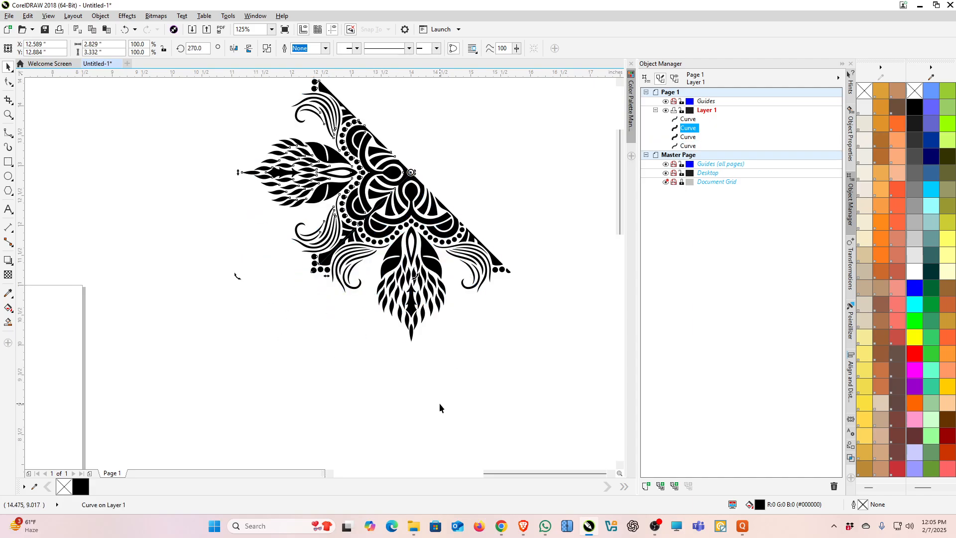
Repeat the rotated copy twice more to complete a four-part mandala around the apex
{"action": "key", "text": "ctrl+r"}
{"action": "key", "text": "ctrl+r"}
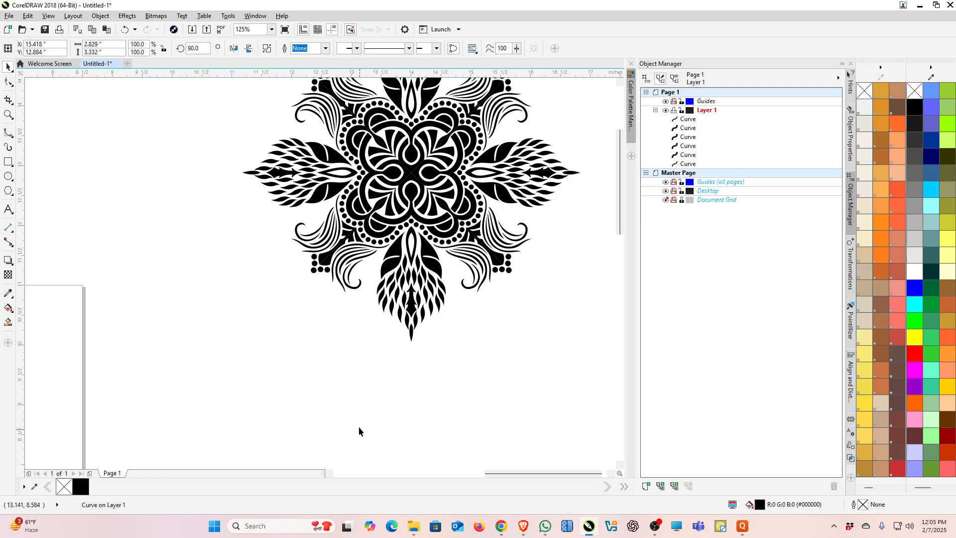
{"action": "left_click", "coordinate": [358, 426]}
{"action": "scroll", "coordinate": [336, 371], "scroll_direction": "down", "scroll_amount": 2}
{"action": "scroll", "coordinate": [339, 208], "scroll_direction": "up", "scroll_amount": 2}
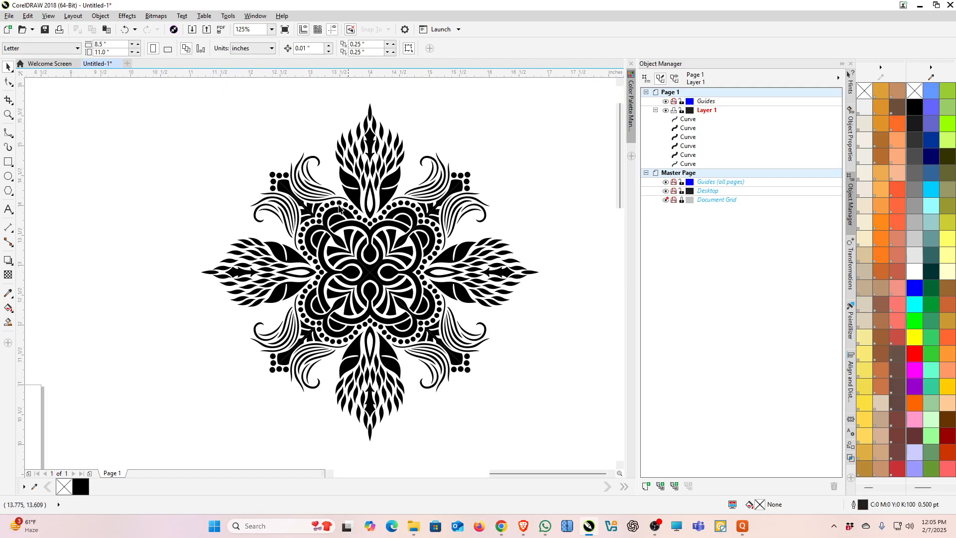
Select the four mandala parts, weld them into one curve and clear the selection
{"action": "scroll", "coordinate": [203, 133], "scroll_direction": "down", "scroll_amount": 2}
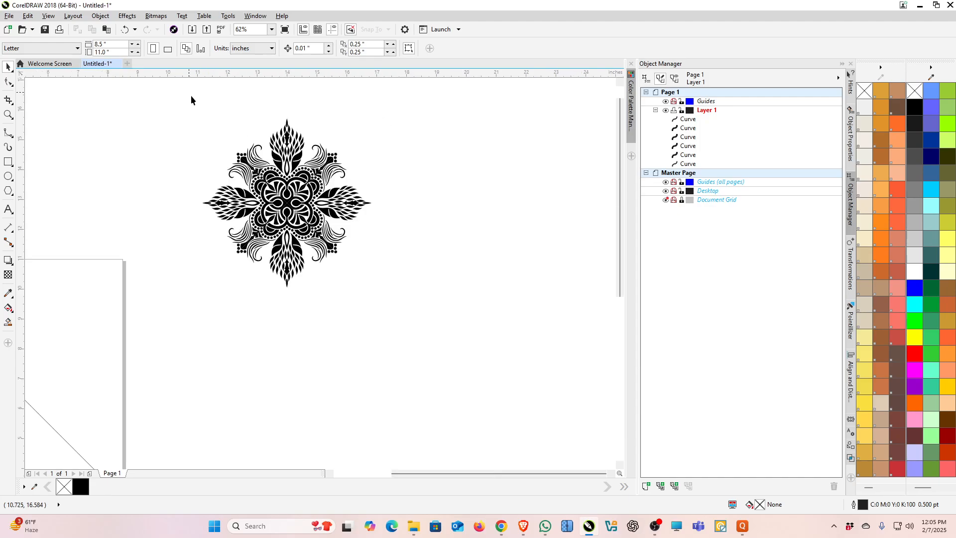
{"action": "left_click_drag", "start_coordinate": [190, 94], "coordinate": [469, 324]}
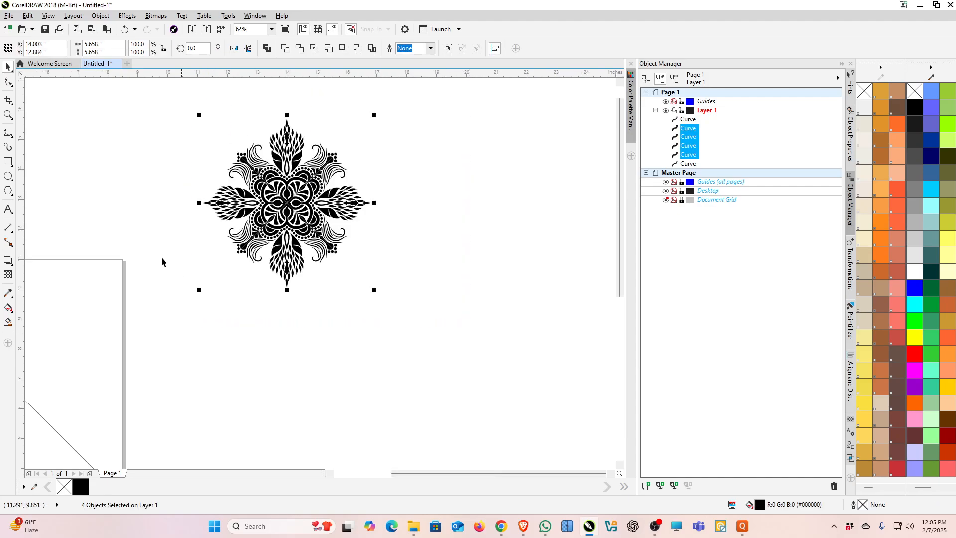
{"action": "left_click", "coordinate": [288, 49]}
{"action": "scroll", "coordinate": [264, 183], "scroll_direction": "up", "scroll_amount": 2}
{"action": "left_click", "coordinate": [520, 175]}
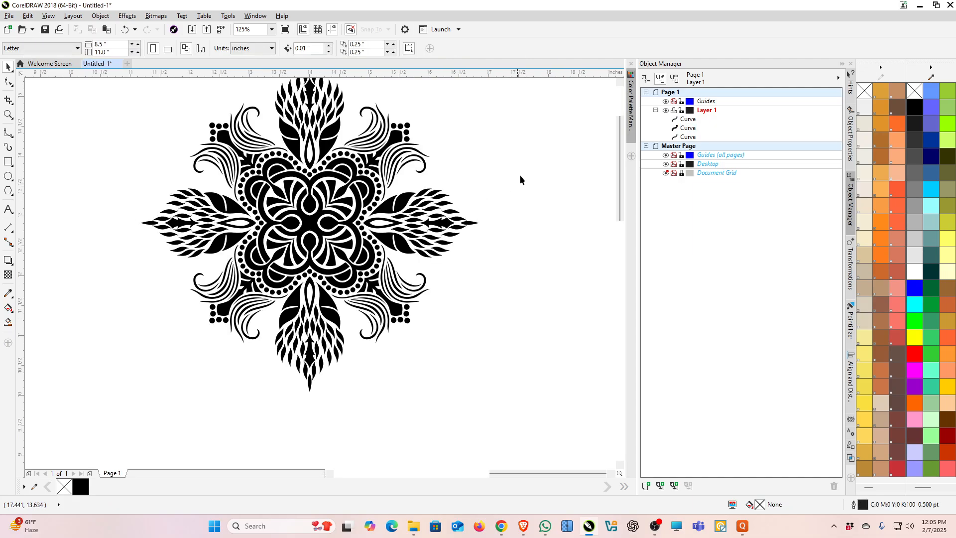